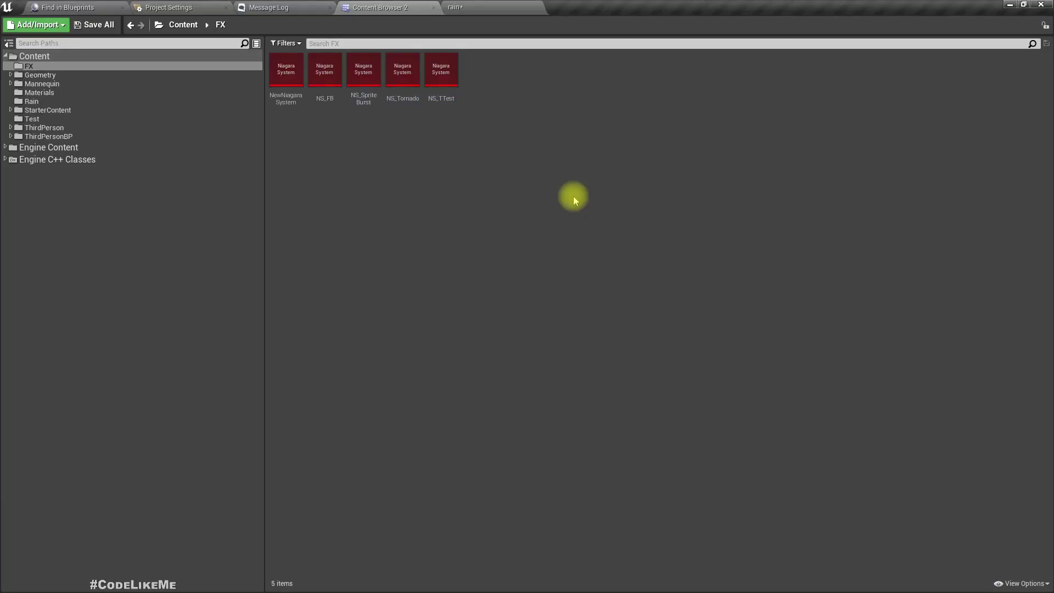
Create a Niagara system in the FX folder from the Fountain emitter template and name it NS_FireBall
{"action": "right_click", "coordinate": [431, 159]}
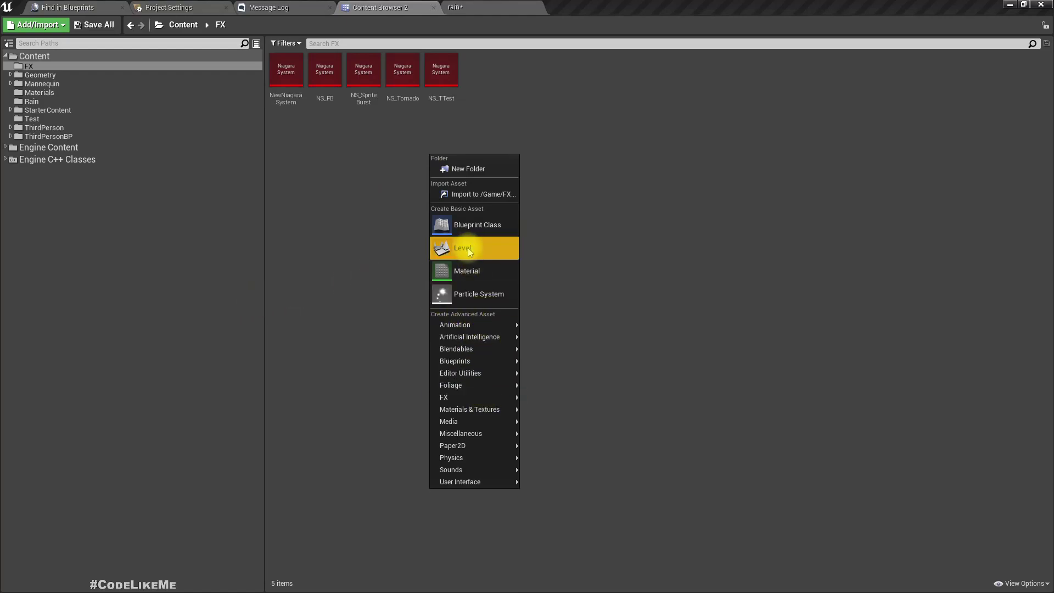
{"action": "mouse_move", "coordinate": [494, 401]}
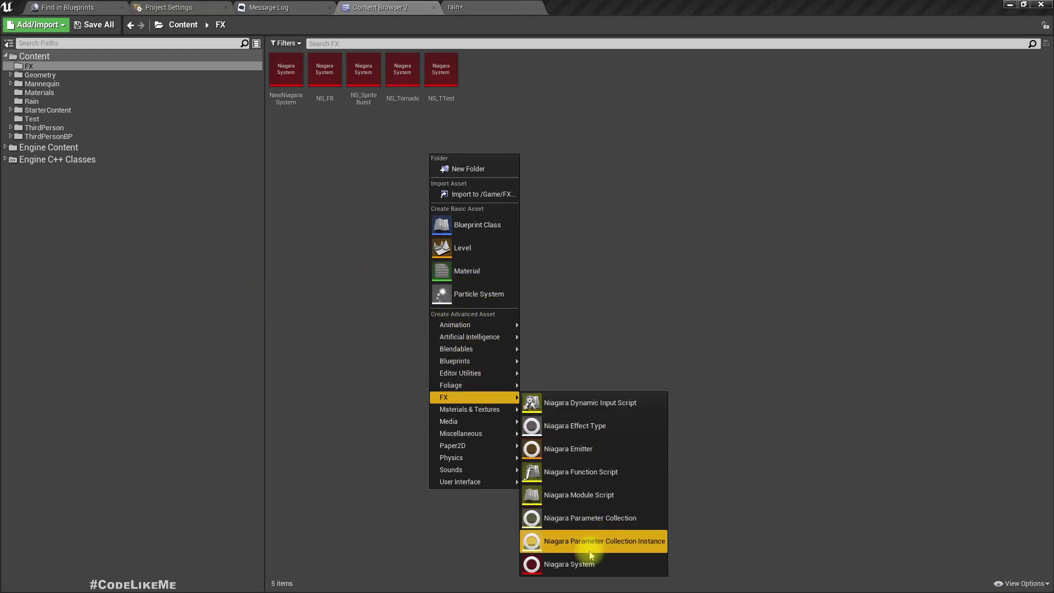
{"action": "left_click", "coordinate": [560, 564]}
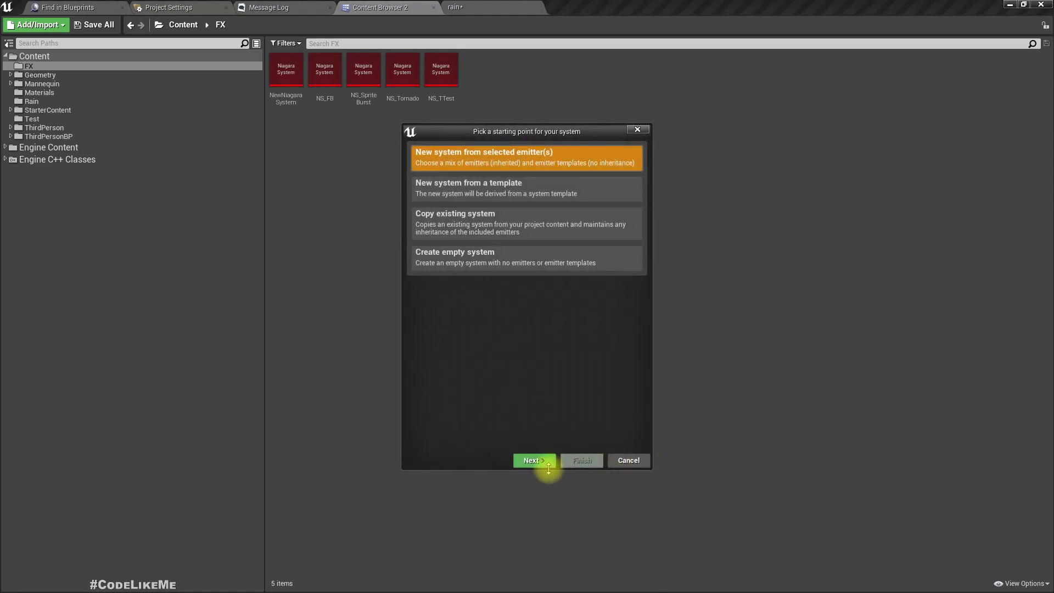
{"action": "left_click", "coordinate": [533, 460]}
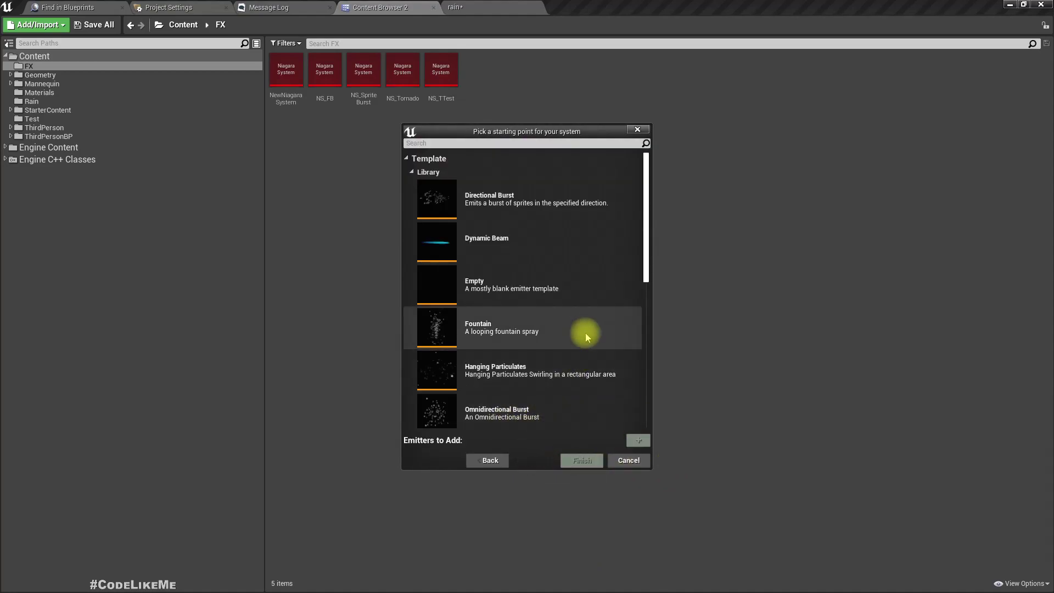
{"action": "scroll", "coordinate": [585, 332], "scroll_direction": "down", "scroll_amount": 2}
{"action": "scroll", "coordinate": [586, 333], "scroll_direction": "up", "scroll_amount": 1}
{"action": "left_click", "coordinate": [530, 283]}
{"action": "left_click", "coordinate": [632, 441]}
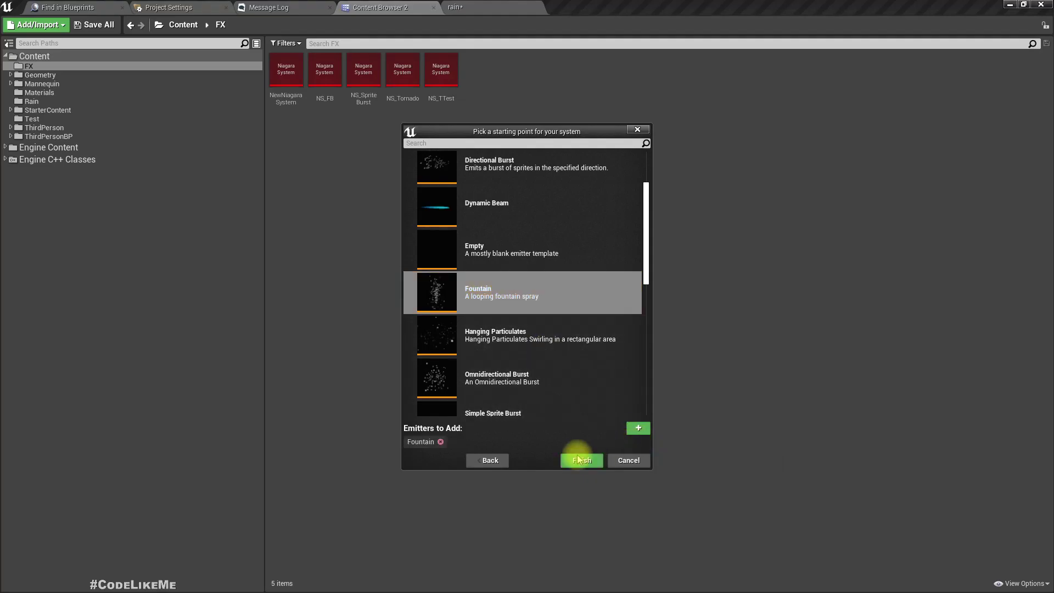
{"action": "left_click", "coordinate": [582, 461]}
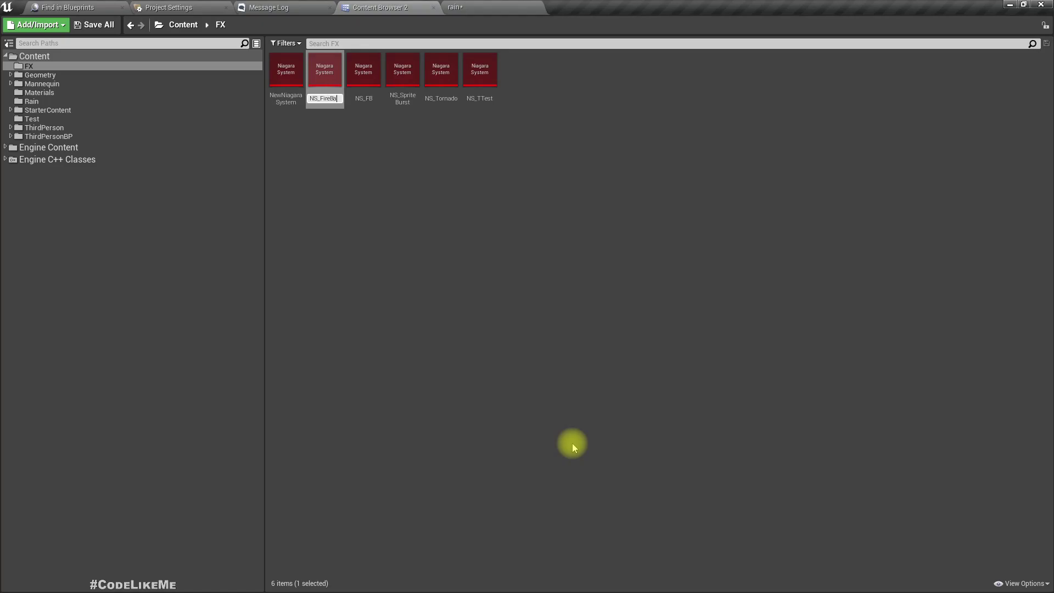
{"action": "key", "text": "Return"}
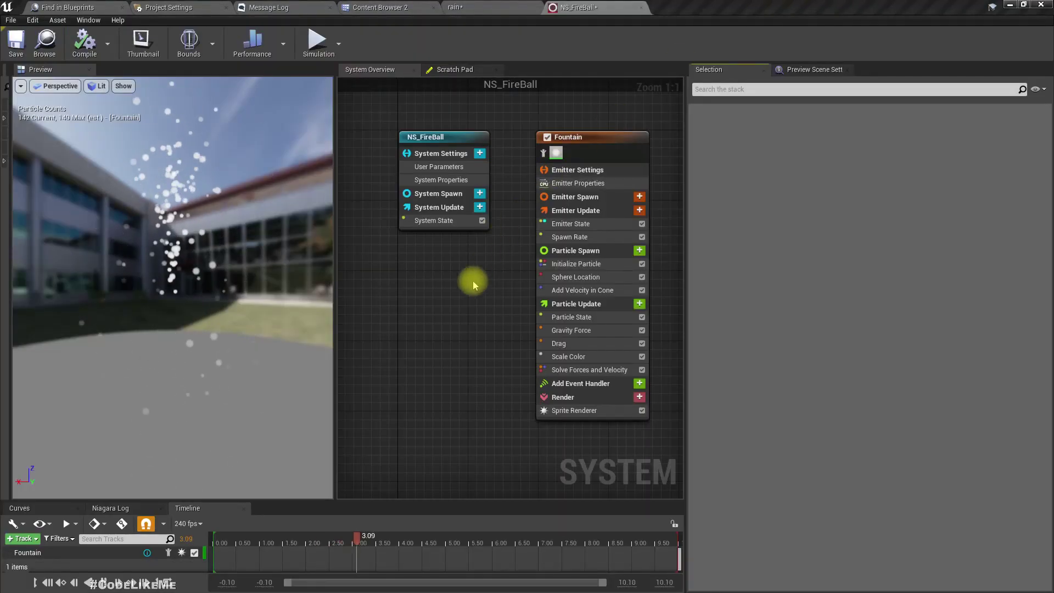
Duplicate the Fountain emitter and delete the Sprite Renderer from the copy
{"action": "left_click", "coordinate": [538, 206]}
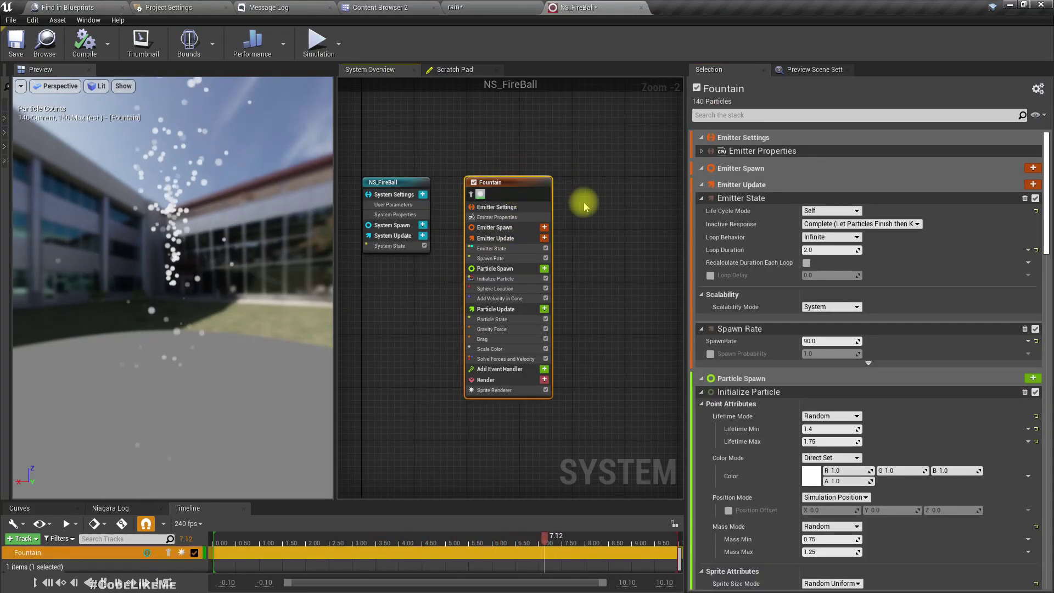
{"action": "key", "text": "ctrl+d"}
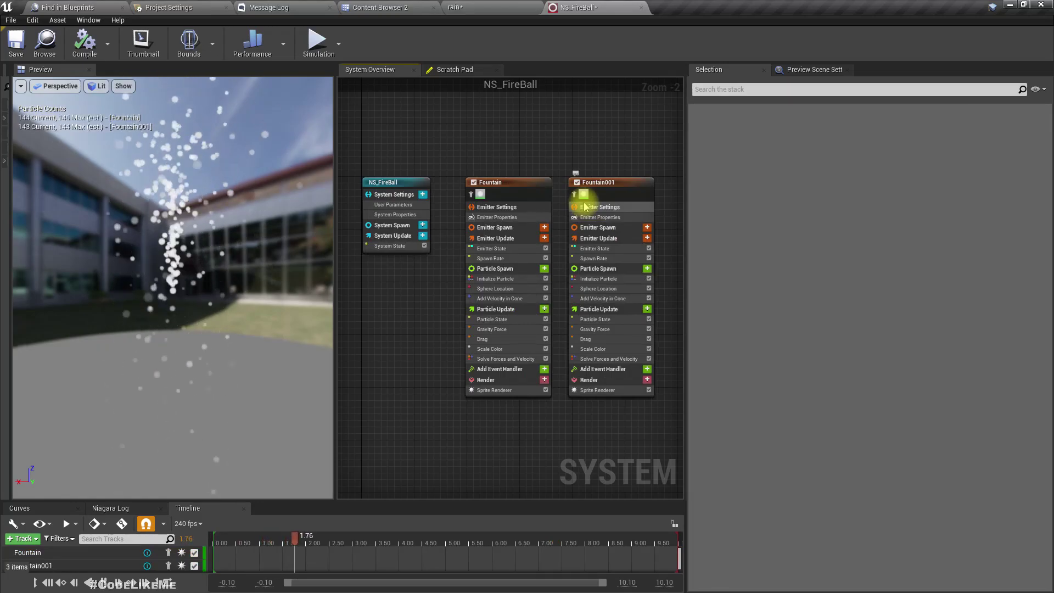
{"action": "scroll", "coordinate": [565, 403], "scroll_direction": "up", "scroll_amount": 2}
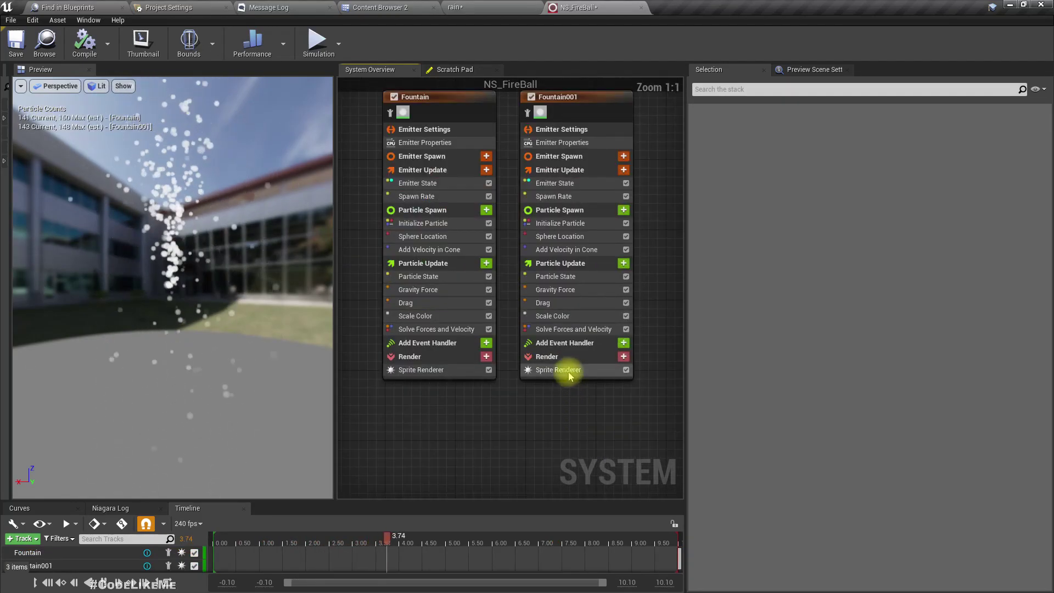
{"action": "left_click", "coordinate": [566, 370]}
{"action": "key", "text": "Delete"}
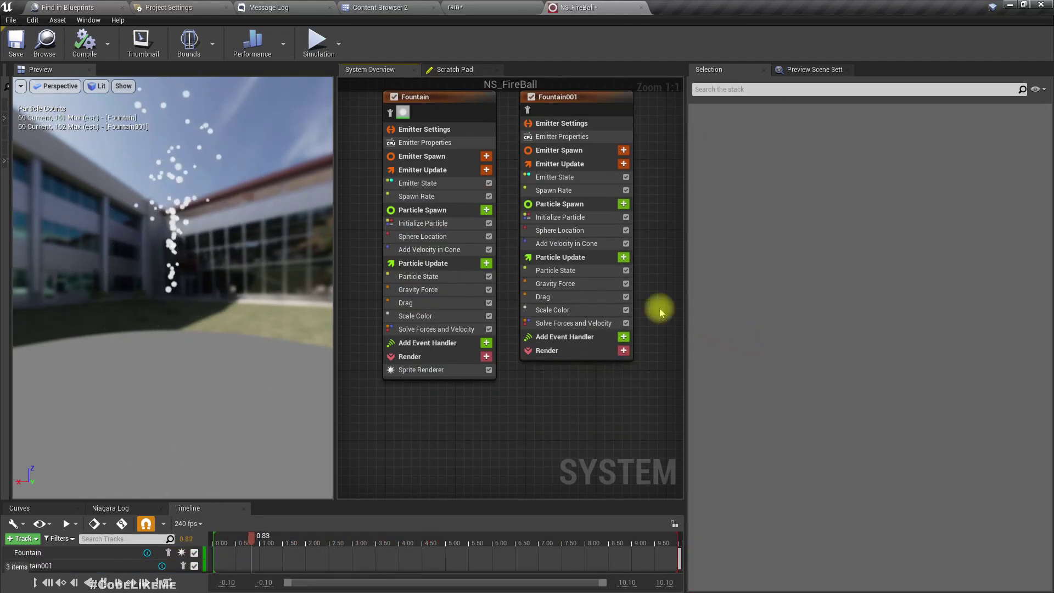
Delete the Sphere Location and Add Velocity in Cone modules from the duplicated emitter's Particle Spawn group
{"action": "left_click", "coordinate": [569, 235]}
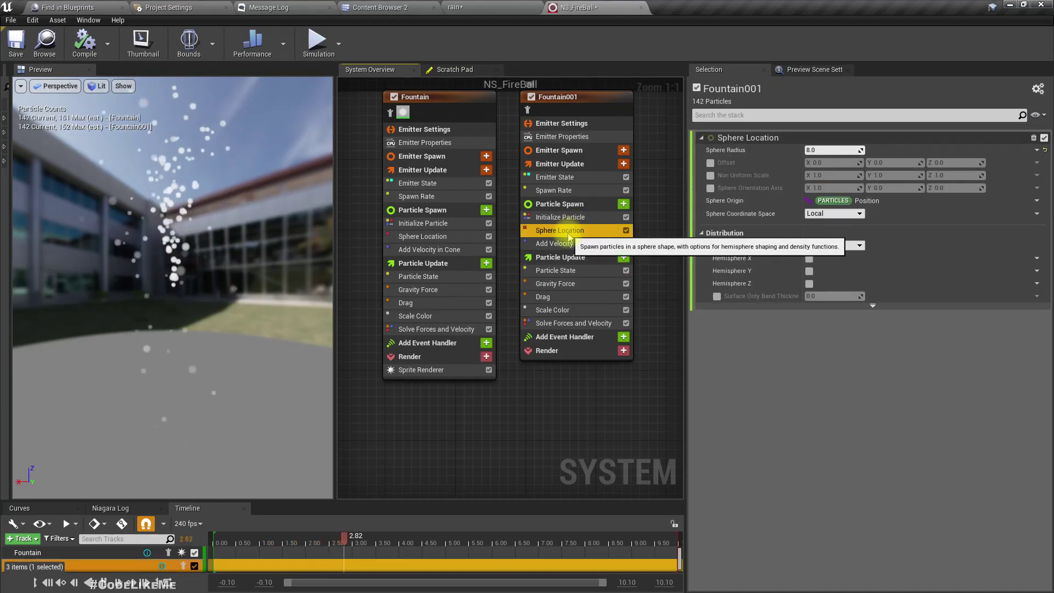
{"action": "key", "text": "Delete"}
{"action": "left_click", "coordinate": [565, 231]}
{"action": "key", "text": "Delete"}
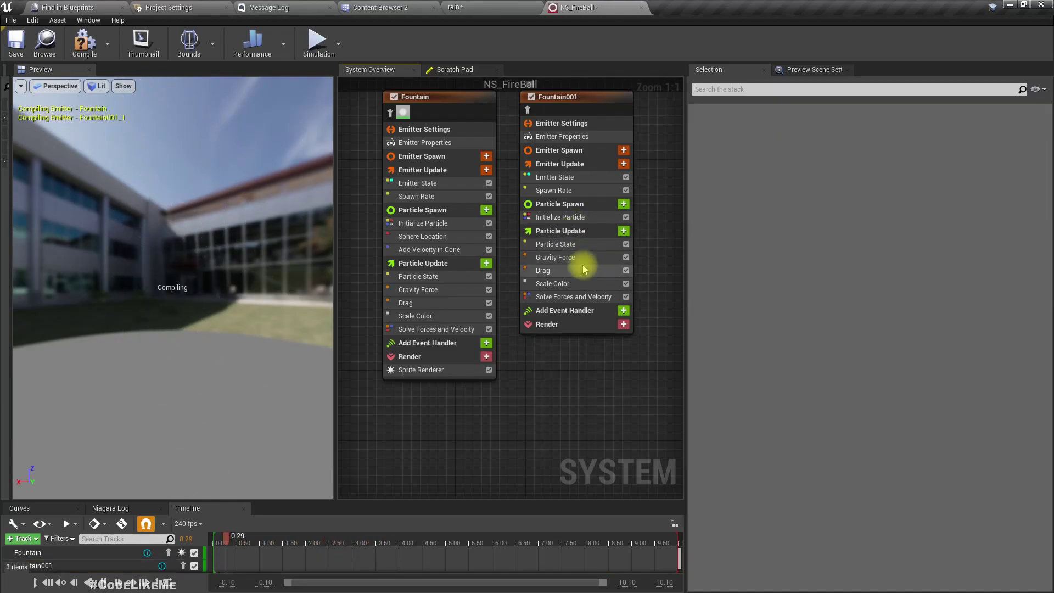
Remove the Drag, Gravity Force, and Solve Forces and Velocity modules from the duplicated emitter's Particle Update group
{"action": "left_click", "coordinate": [563, 270]}
{"action": "key", "text": "Delete"}
{"action": "left_click", "coordinate": [562, 256]}
{"action": "key", "text": "Delete"}
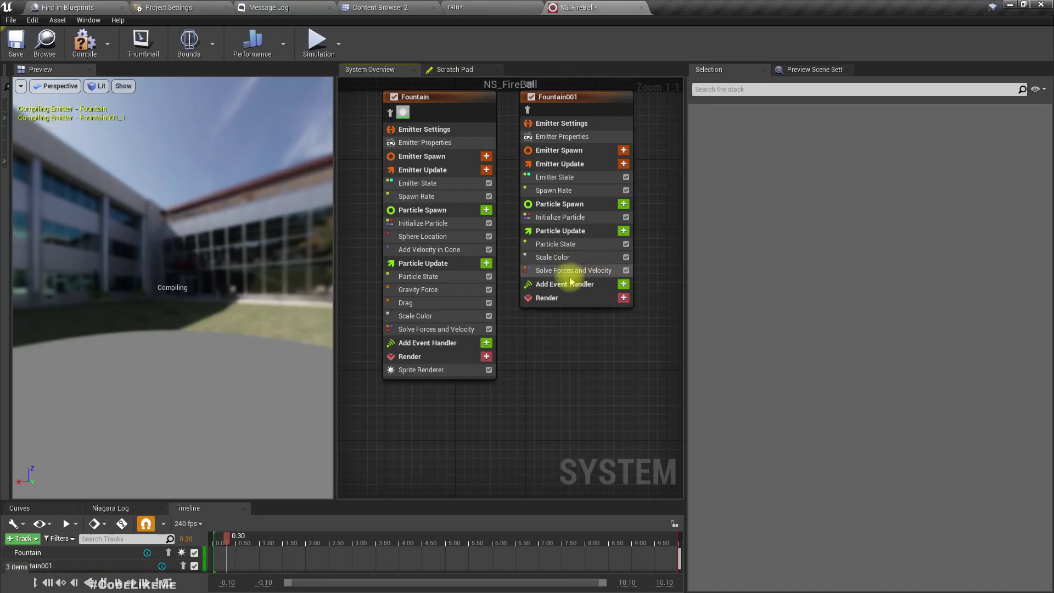
{"action": "left_click", "coordinate": [564, 270]}
{"action": "key", "text": "Delete"}
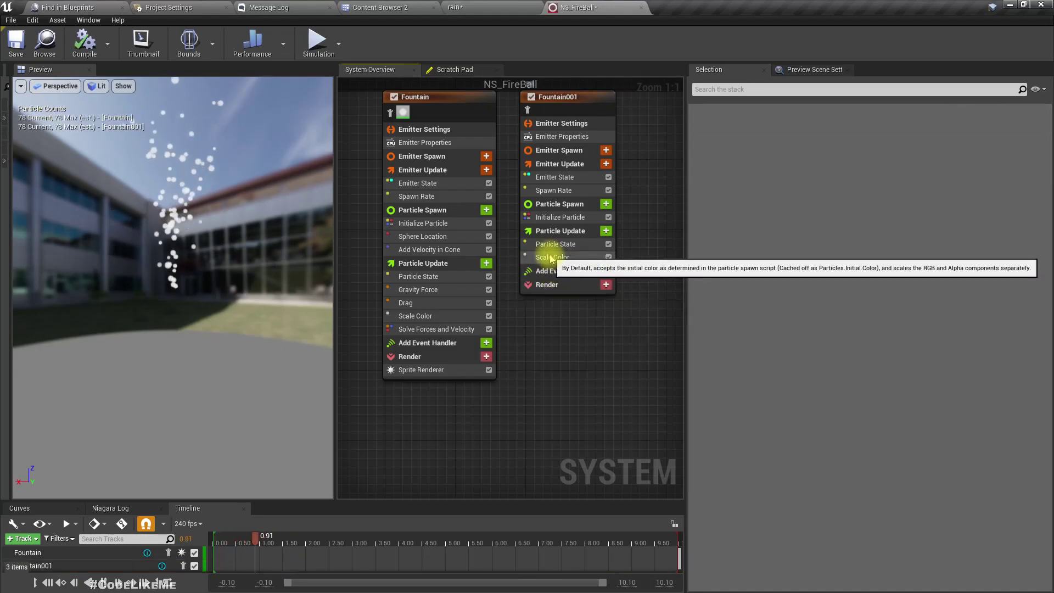
Add a Mesh Renderer to the duplicated emitter and show its settings
{"action": "left_click", "coordinate": [551, 248]}
{"action": "right_click_drag", "start_coordinate": [559, 352], "coordinate": [512, 371]}
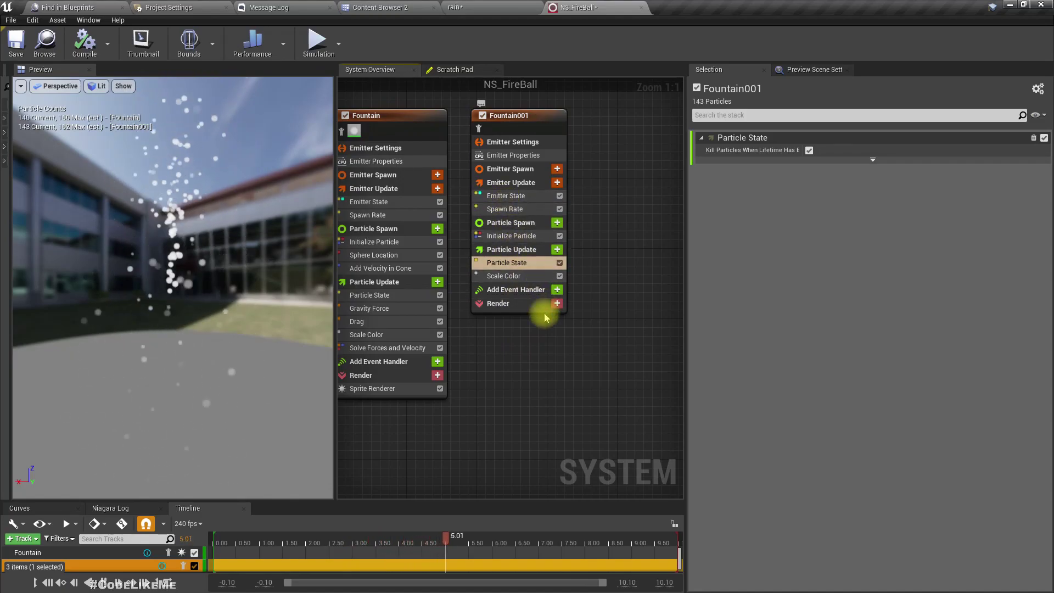
{"action": "left_click", "coordinate": [557, 303]}
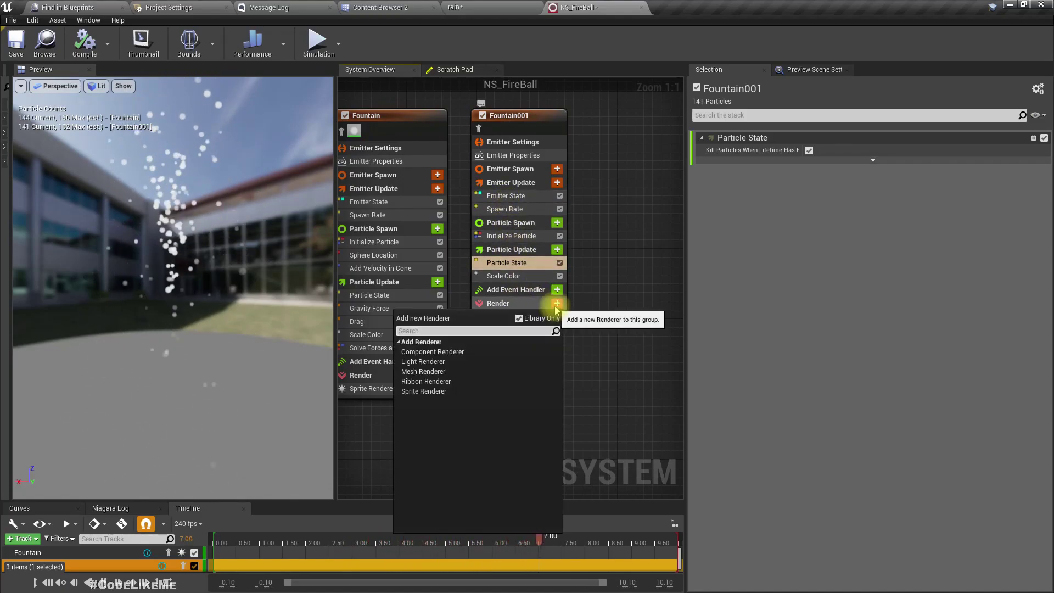
{"action": "type", "text": "mesh"}
{"action": "key", "text": "Return"}
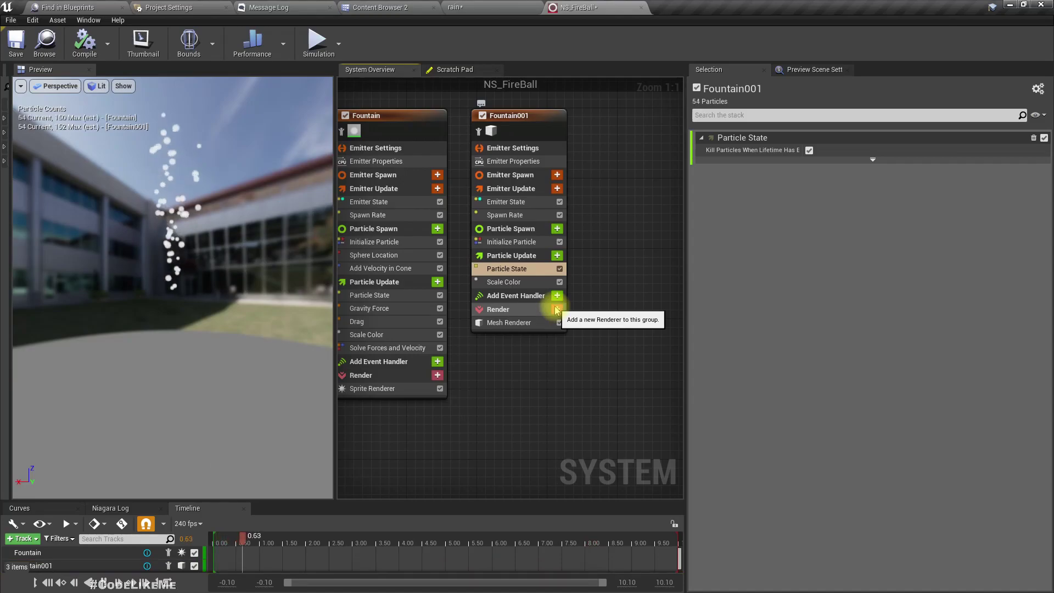
{"action": "left_click", "coordinate": [498, 329]}
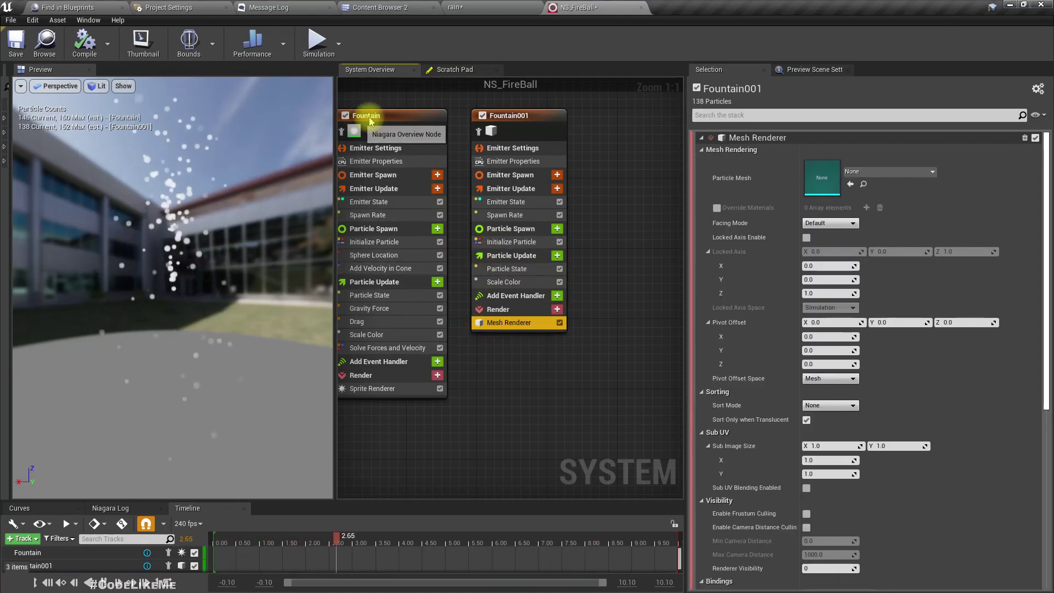
Disable the original Fountain emitter and rename the duplicated emitter as Ball
{"action": "left_click", "coordinate": [345, 116]}
{"action": "right_click_drag", "start_coordinate": [543, 363], "coordinate": [605, 361]}
{"action": "left_click", "coordinate": [571, 114]}
{"action": "right_click", "coordinate": [571, 114]}
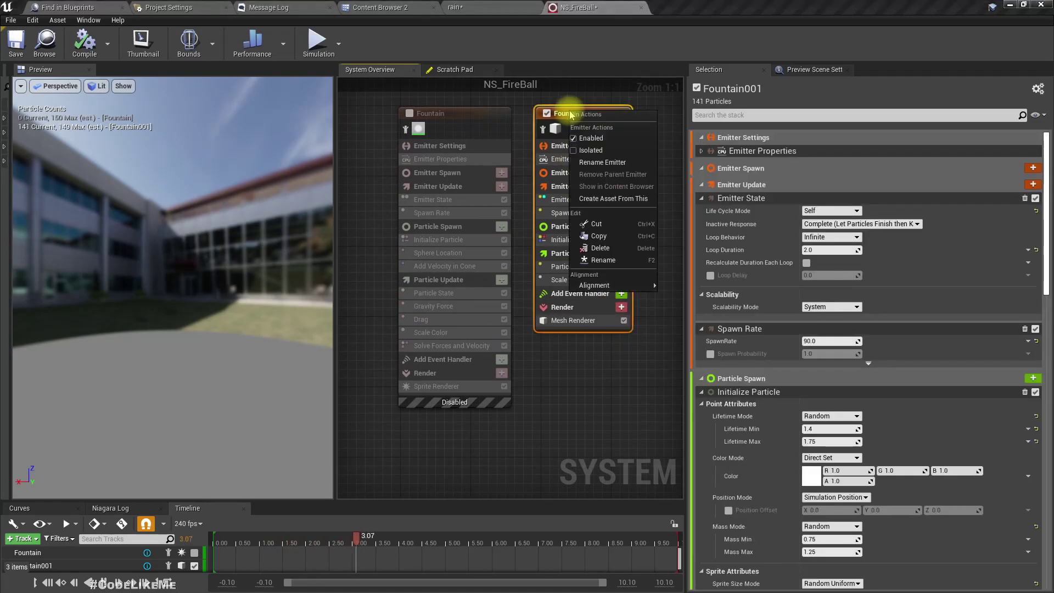
{"action": "key", "text": "Escape"}
{"action": "double_click", "coordinate": [572, 113]}
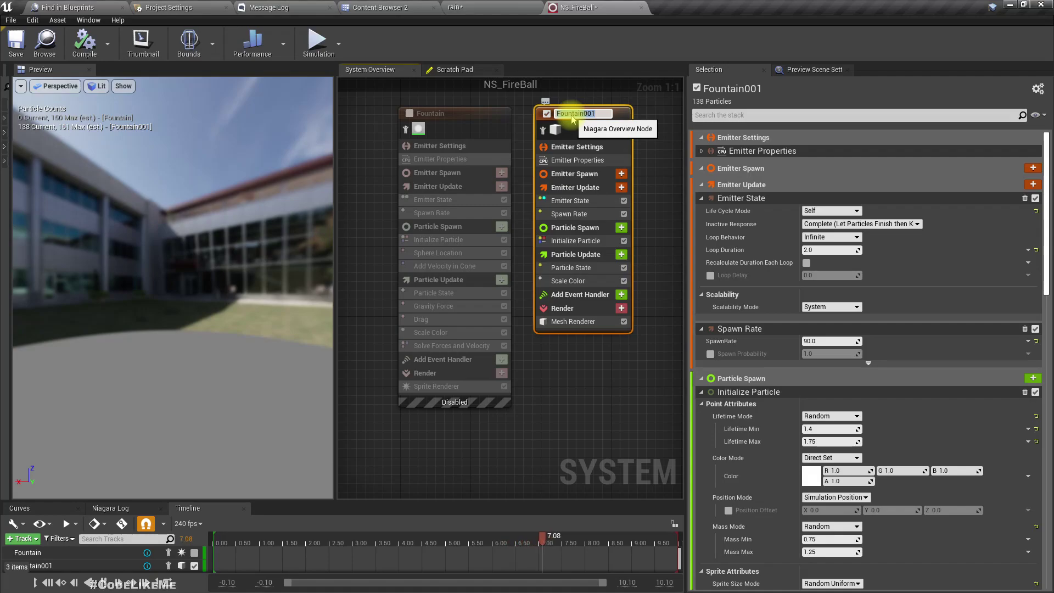
{"action": "type", "text": "Ball"}
{"action": "key", "text": "Return"}
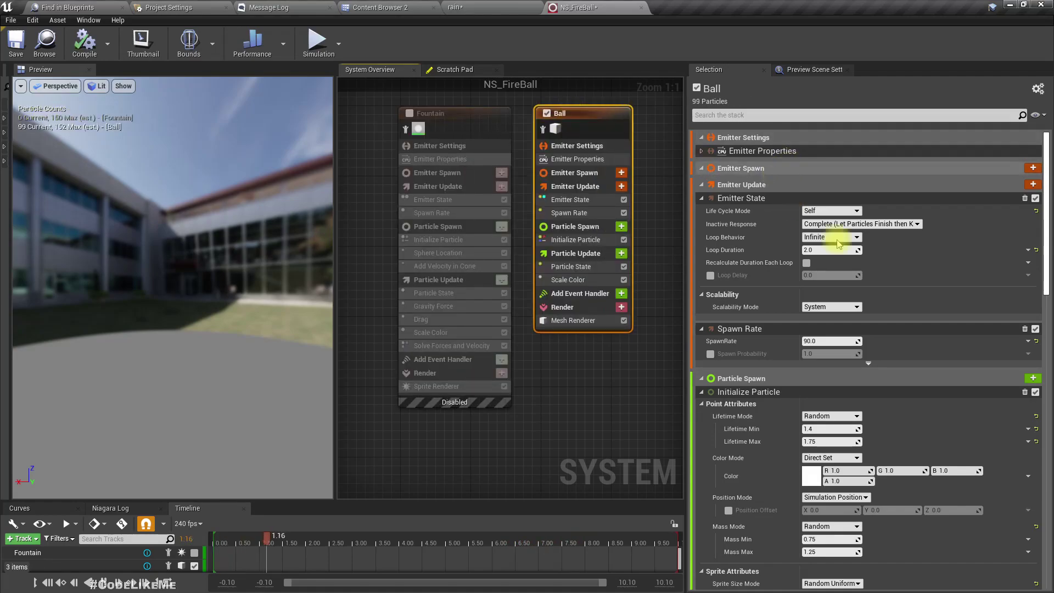
Set the Particle Mesh of the Ball emitter's Mesh Renderer to the Sphere static mesh from the EngineMeshes folder
{"action": "left_click", "coordinate": [604, 320]}
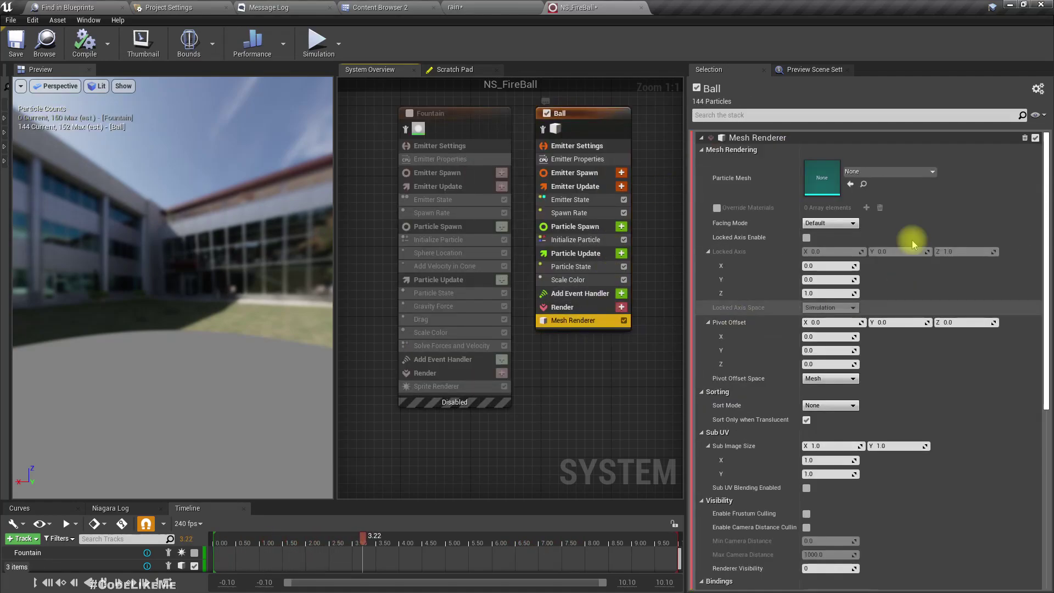
{"action": "left_click", "coordinate": [877, 173]}
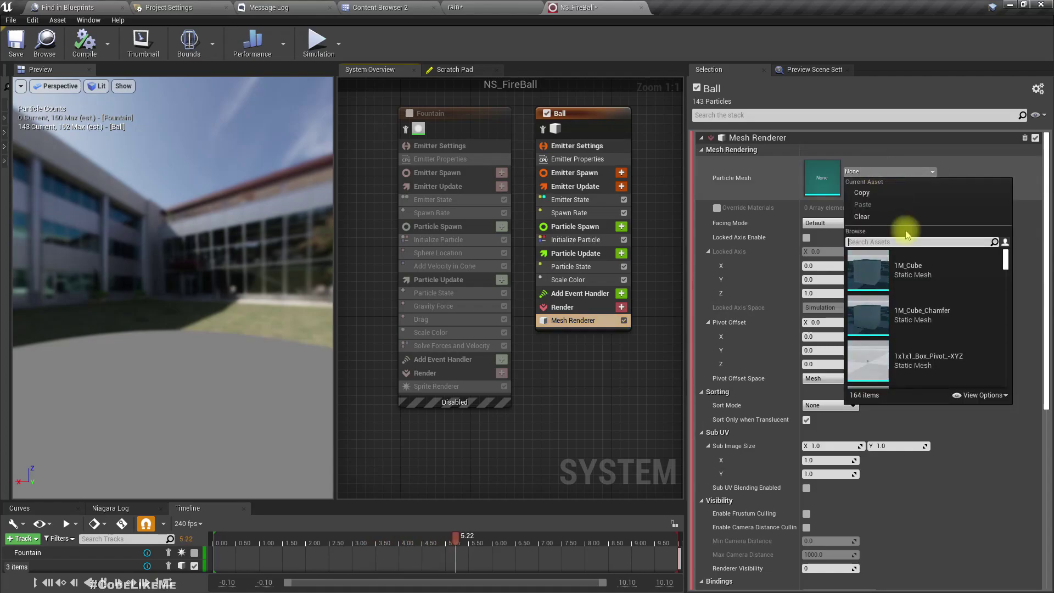
{"action": "scroll", "coordinate": [955, 307], "scroll_direction": "down", "scroll_amount": 2}
{"action": "left_click", "coordinate": [980, 396]}
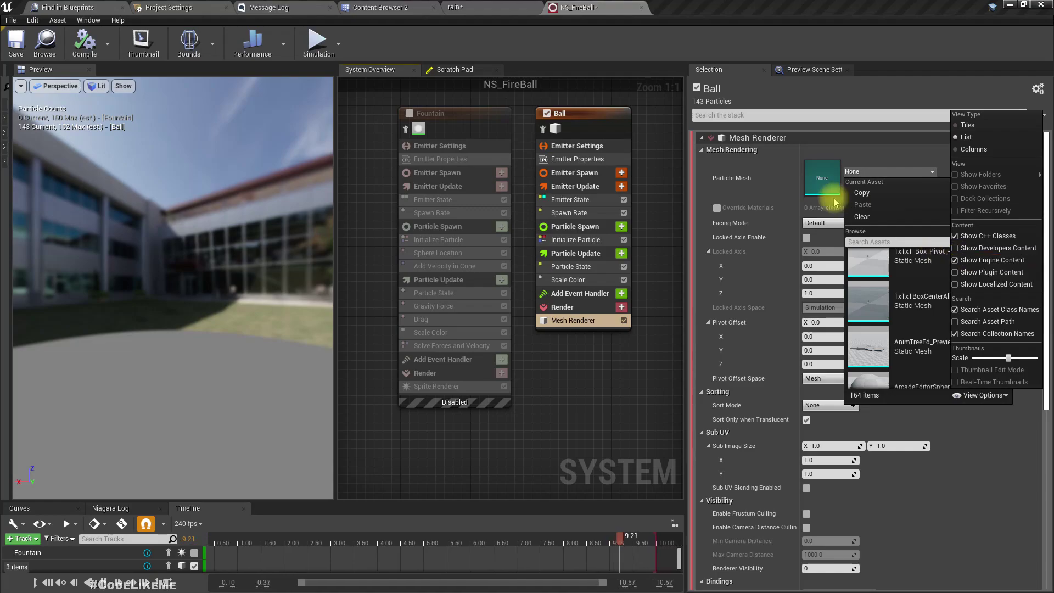
{"action": "left_click", "coordinate": [877, 172]}
{"action": "left_click", "coordinate": [890, 172]}
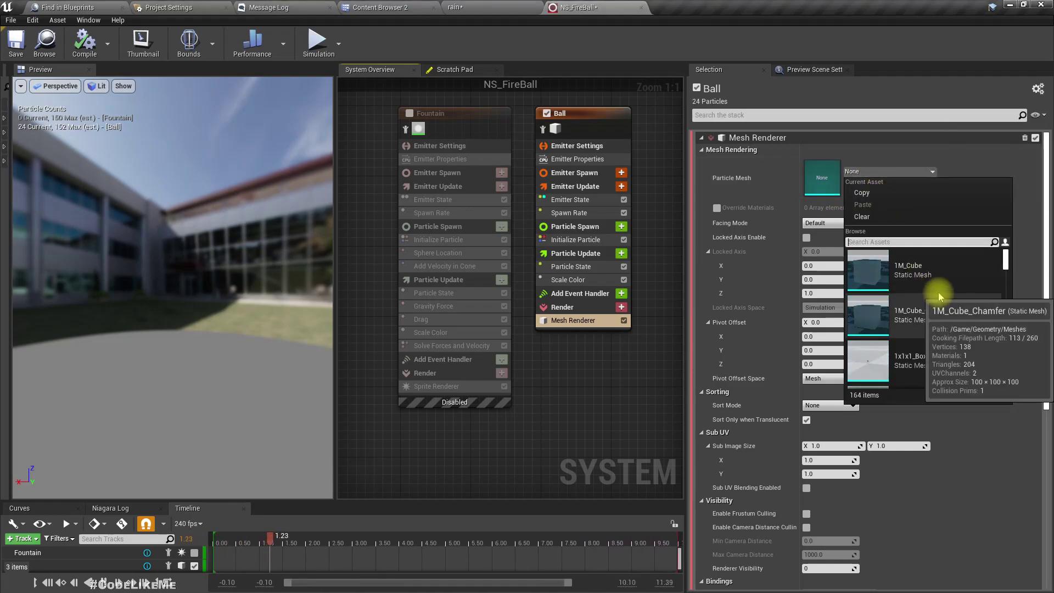
{"action": "type", "text": "spher"}
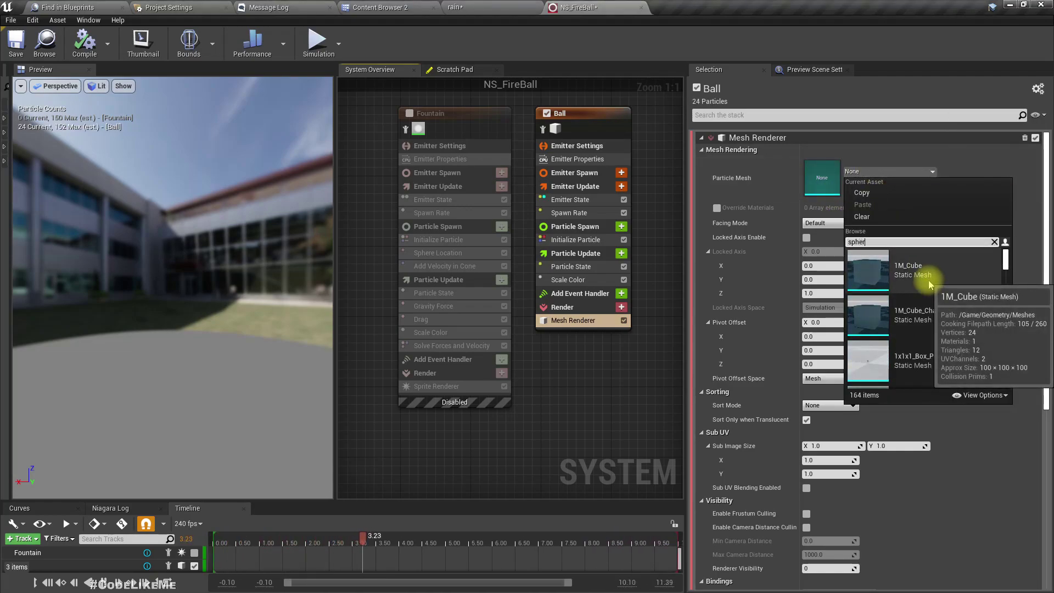
{"action": "type", "text": "e"}
{"action": "scroll", "coordinate": [934, 308], "scroll_direction": "down", "scroll_amount": 3}
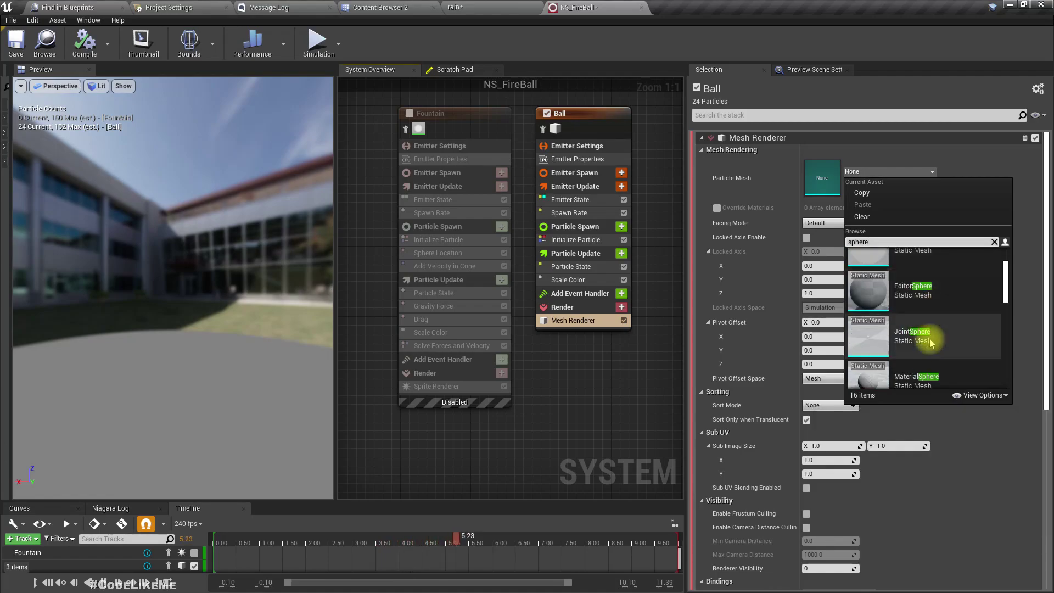
{"action": "scroll", "coordinate": [936, 328], "scroll_direction": "down", "scroll_amount": 4}
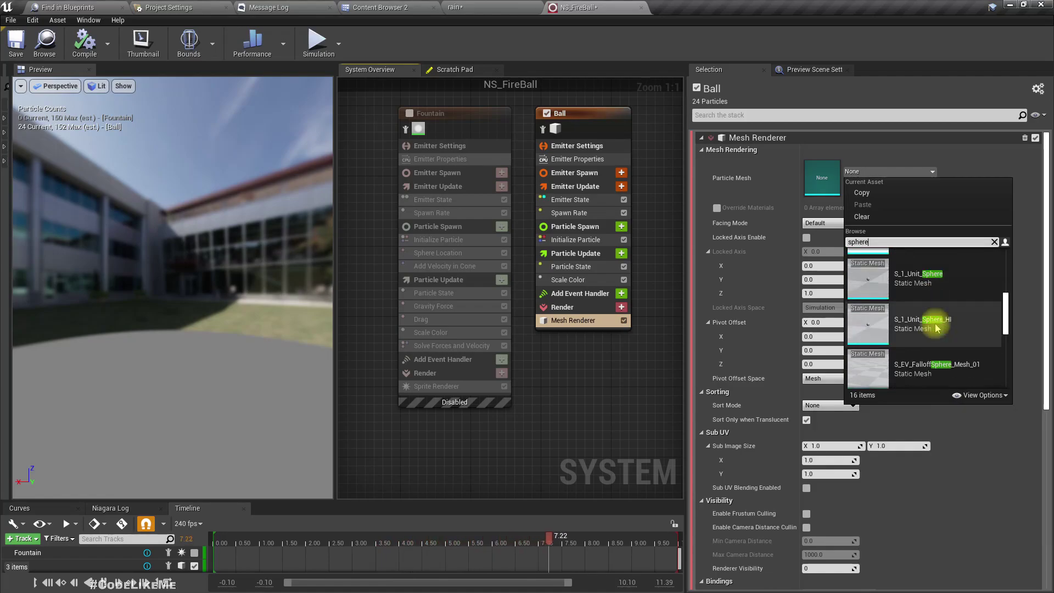
{"action": "scroll", "coordinate": [935, 324], "scroll_direction": "down", "scroll_amount": 2}
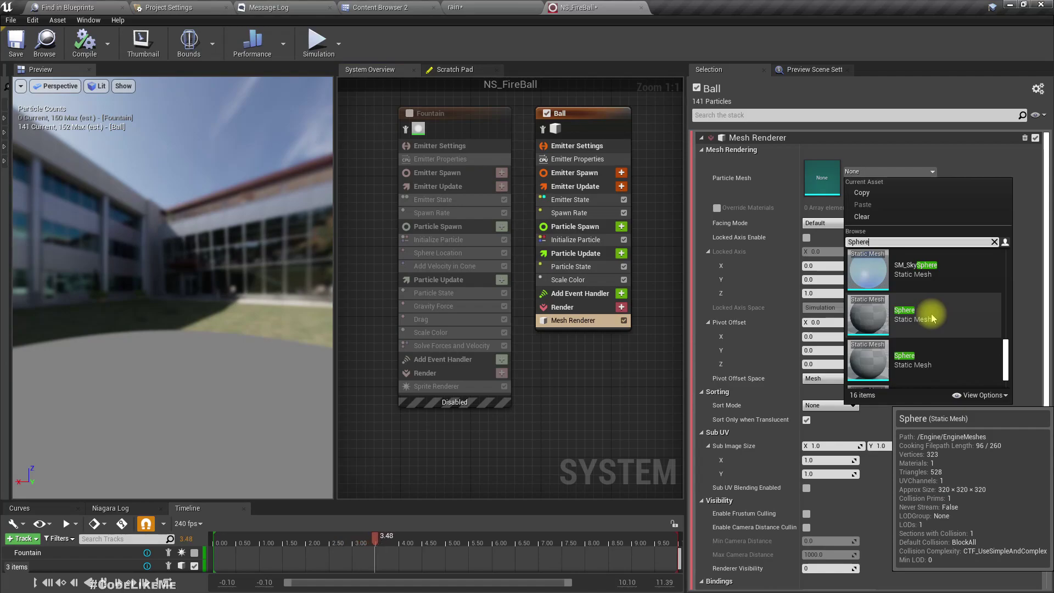
{"action": "left_click", "coordinate": [898, 315]}
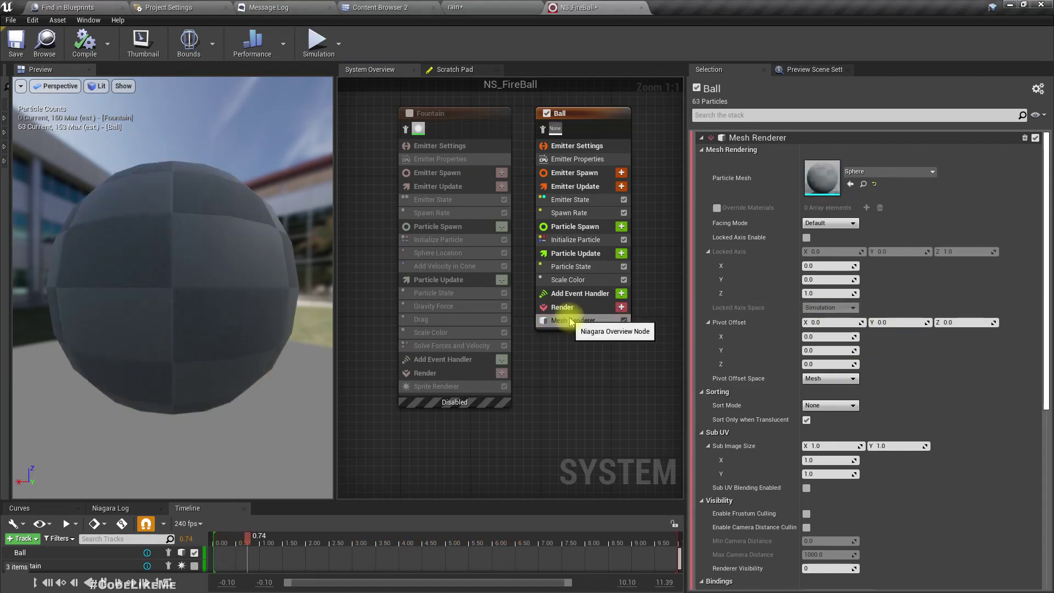
Locate NS_FireBall among the project assets and place it in the rain level
{"action": "left_click", "coordinate": [45, 44]}
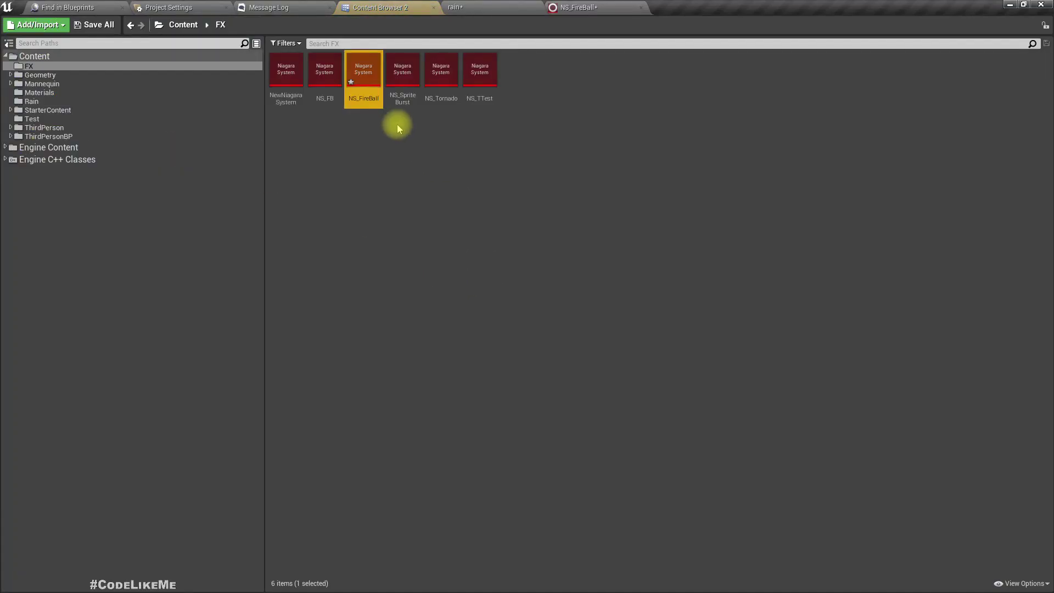
{"action": "left_click_drag", "start_coordinate": [395, 123], "coordinate": [462, 271]}
{"action": "right_click_drag", "start_coordinate": [528, 318], "coordinate": [488, 318]}
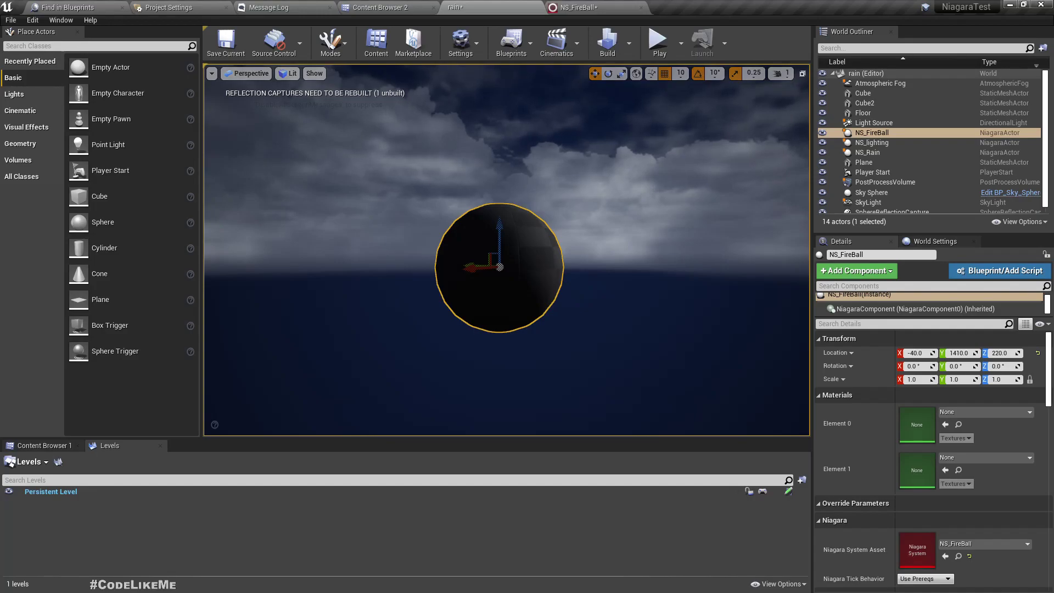
In the Ball emitter's Initialize Particle module, set Mesh Scale Mode to Uniform with scale 0.2 and check the size in the rain level
{"action": "left_click", "coordinate": [609, 5]}
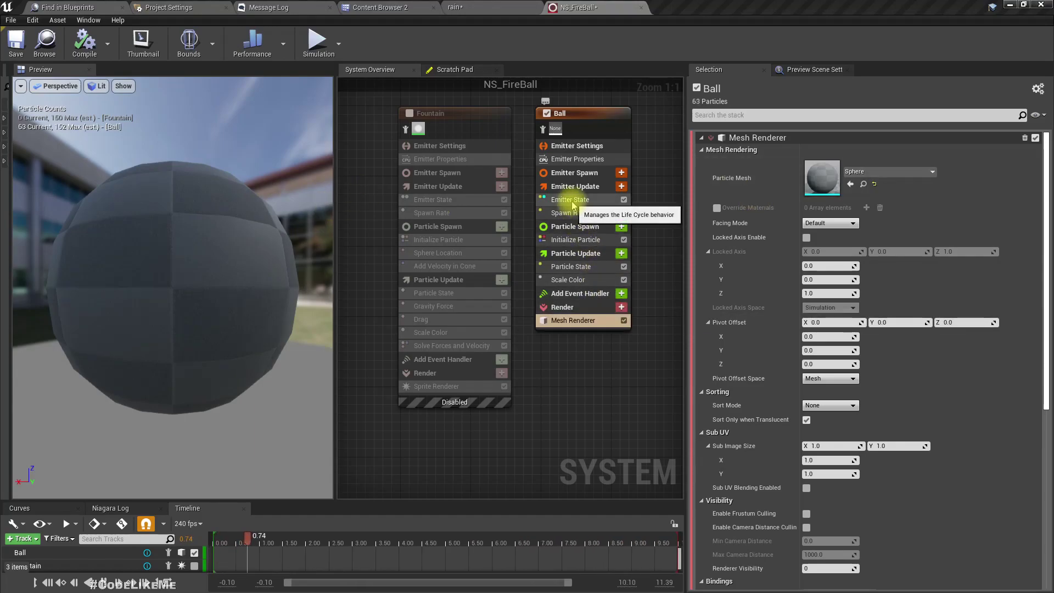
{"action": "left_click", "coordinate": [571, 240]}
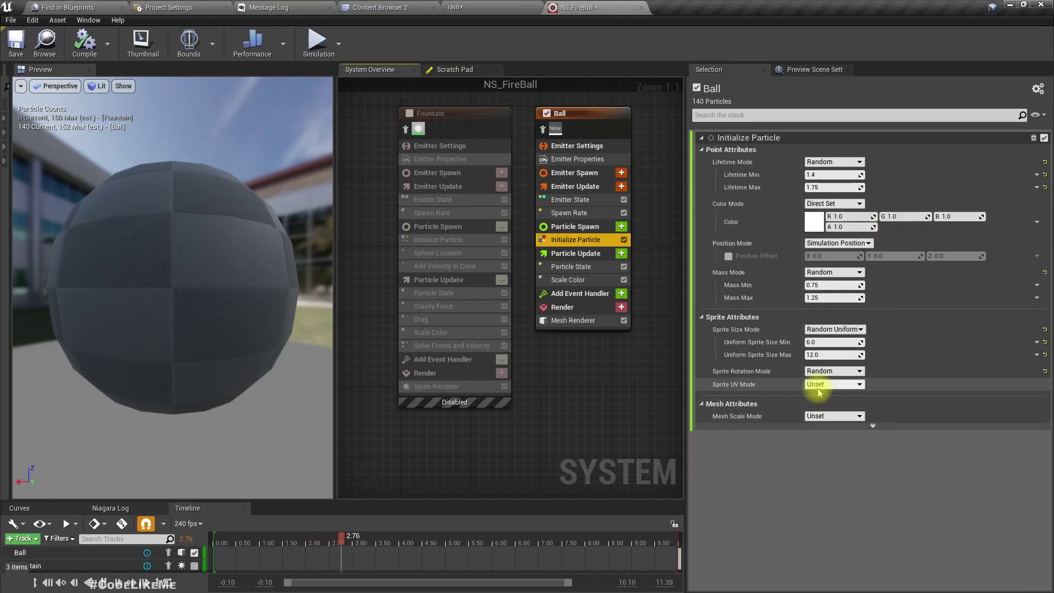
{"action": "left_click", "coordinate": [815, 416]}
{"action": "left_click", "coordinate": [816, 433]}
{"action": "left_click", "coordinate": [829, 430]}
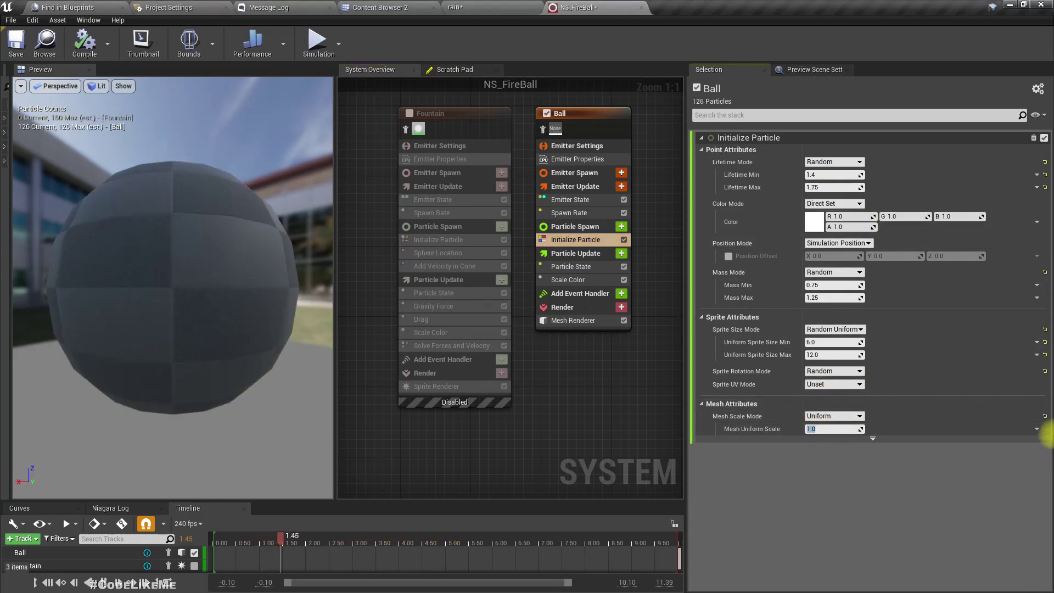
{"action": "left_click", "coordinate": [483, 7]}
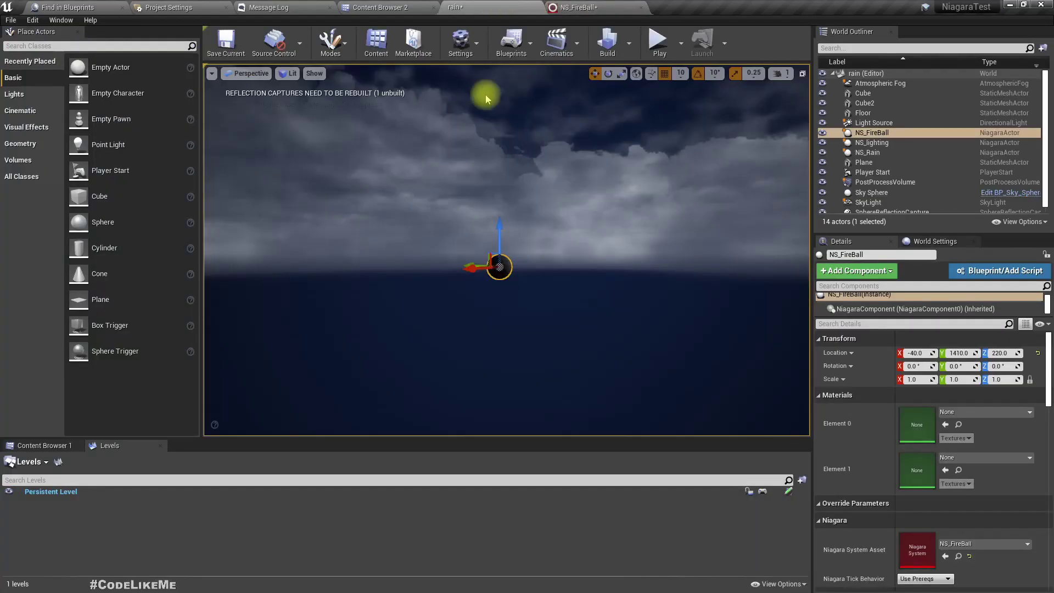
Enable Override Materials on the Ball emitter's Mesh Renderer in NS_FireBall and add one array element
{"action": "left_click", "coordinate": [592, 7]}
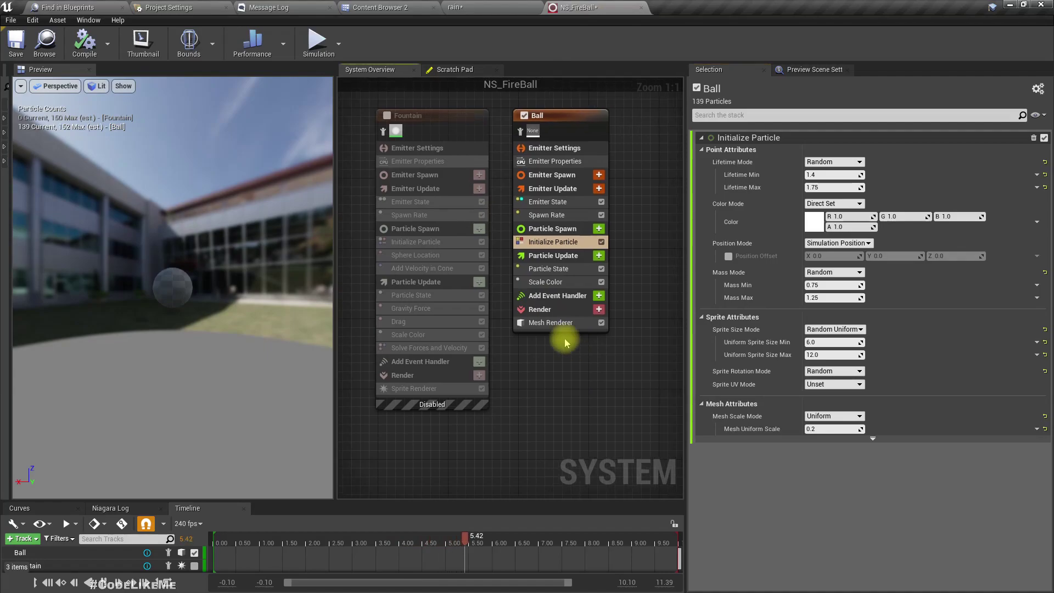
{"action": "left_click", "coordinate": [563, 323]}
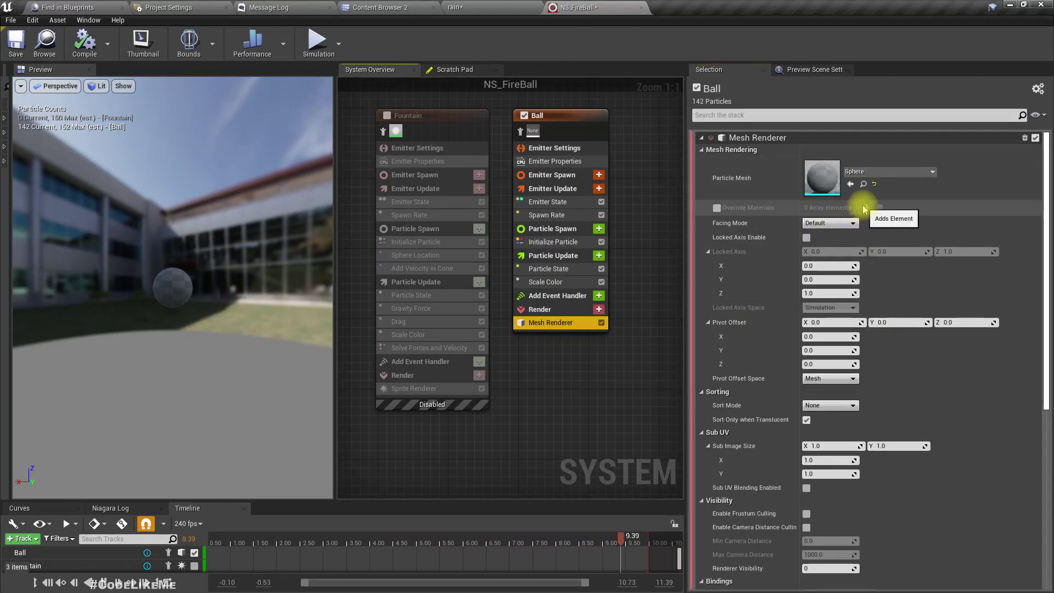
{"action": "left_click", "coordinate": [717, 207]}
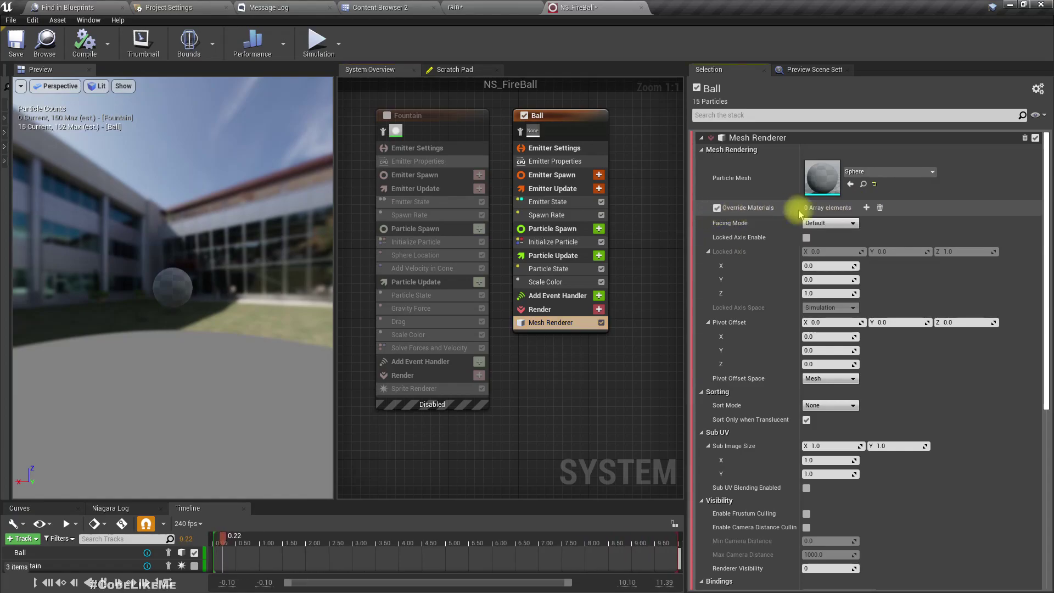
{"action": "left_click", "coordinate": [866, 208]}
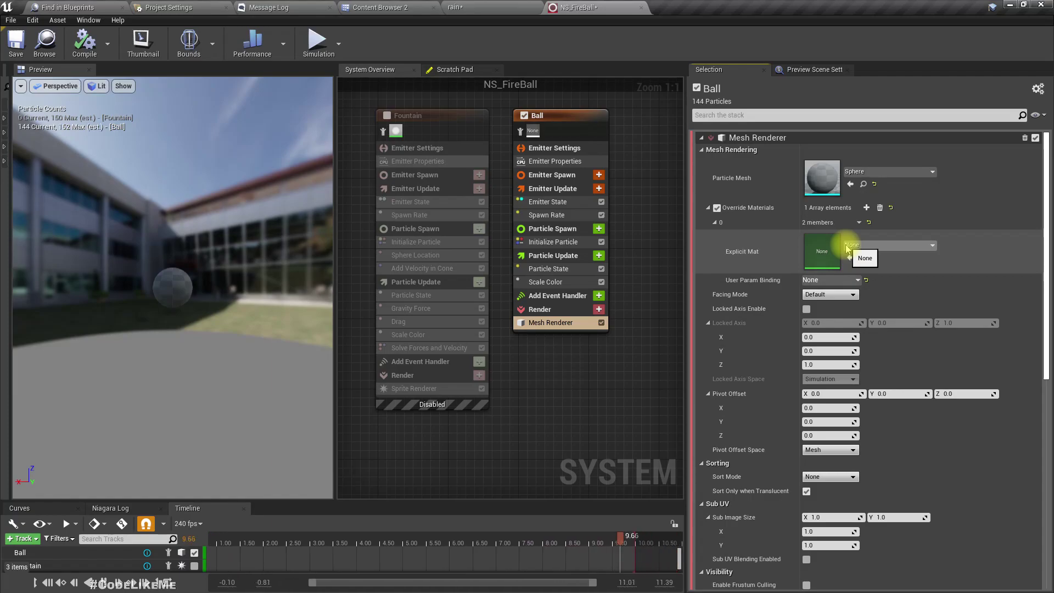
Close the Find in Blueprints, Project Settings and Message Log windows, leaving the content browser in view
{"action": "left_click", "coordinate": [388, 7]}
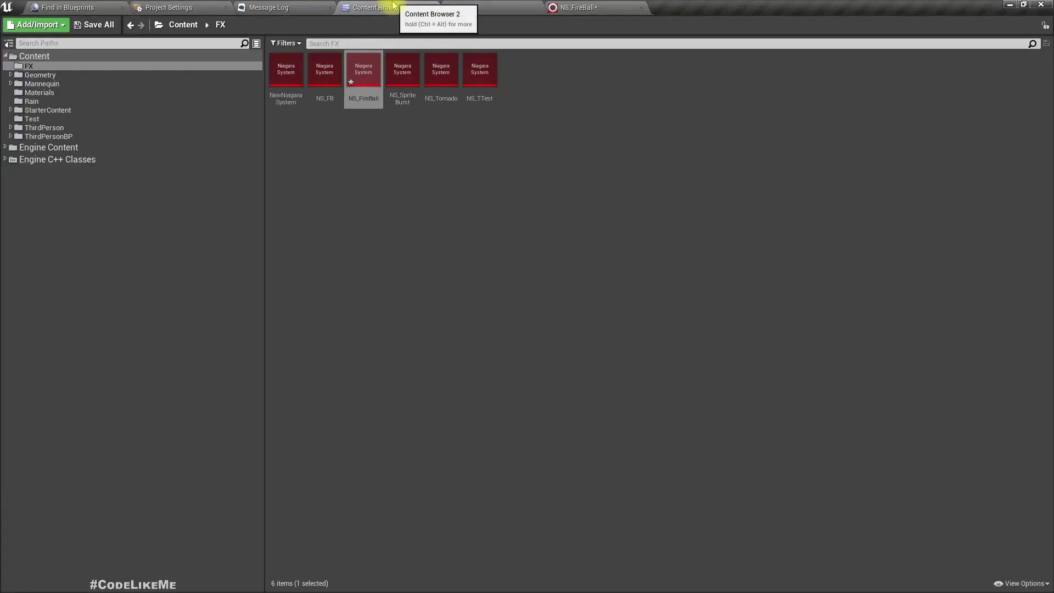
{"action": "left_click", "coordinate": [230, 7]}
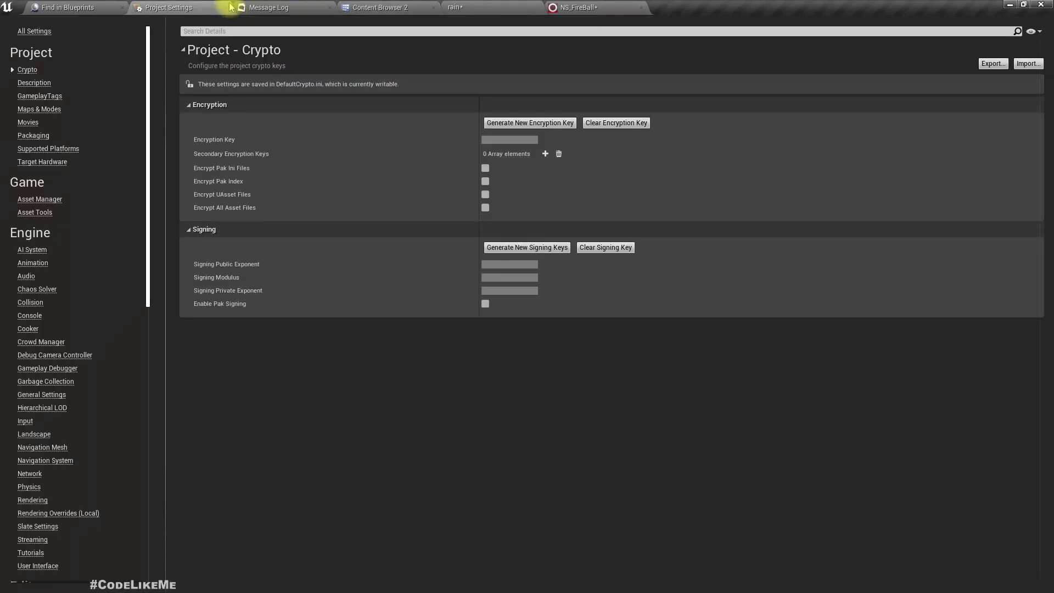
{"action": "left_click", "coordinate": [226, 8]}
{"action": "left_click", "coordinate": [122, 7]}
{"action": "left_click", "coordinate": [122, 7]}
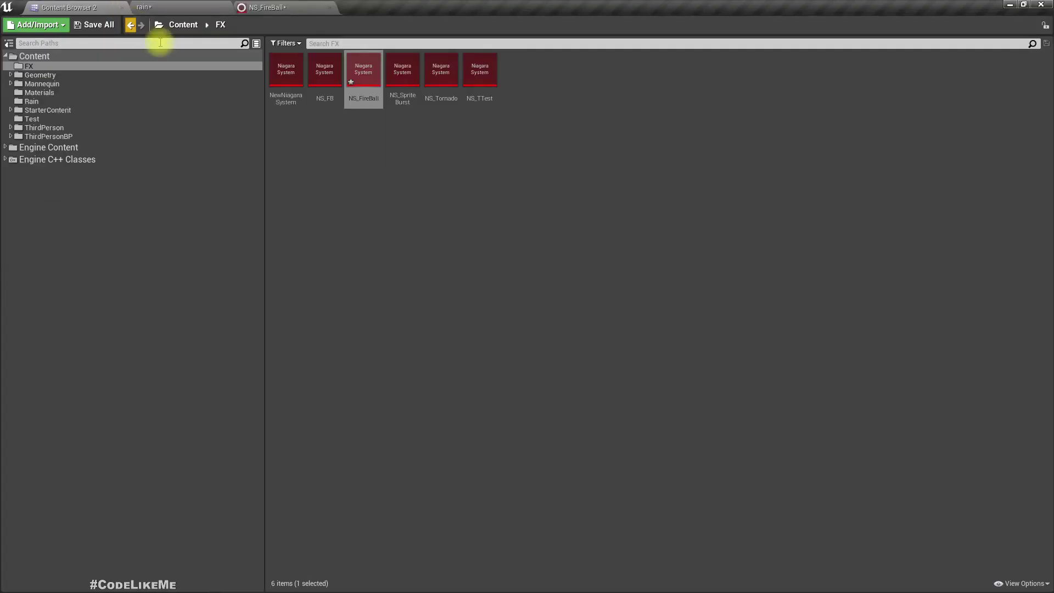
Create a material named M_FireBall in the Materials folder and open it for editing
{"action": "left_click", "coordinate": [39, 92]}
{"action": "right_click", "coordinate": [418, 140]}
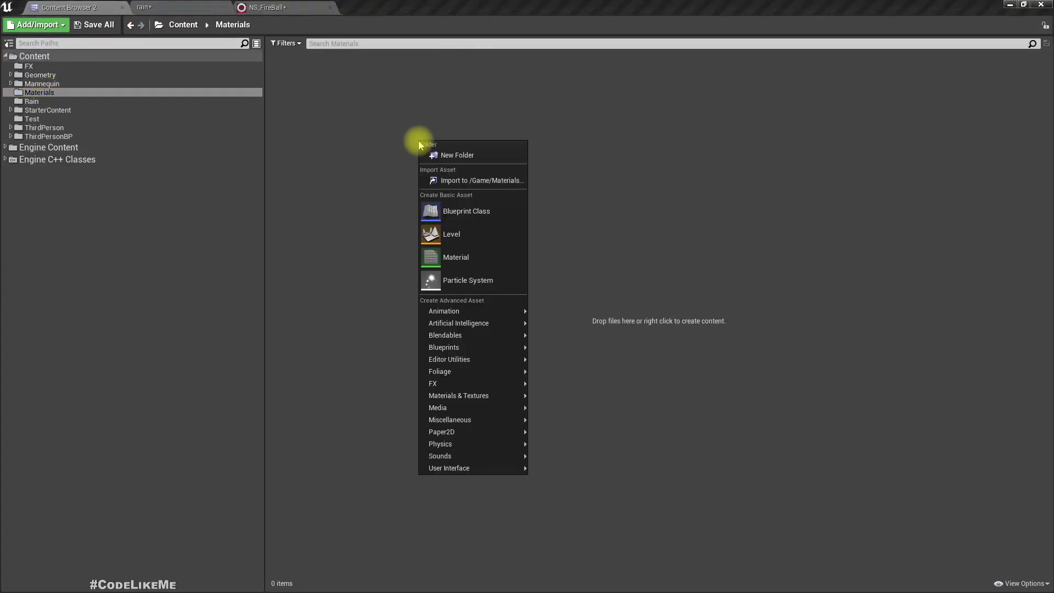
{"action": "left_click", "coordinate": [470, 265]}
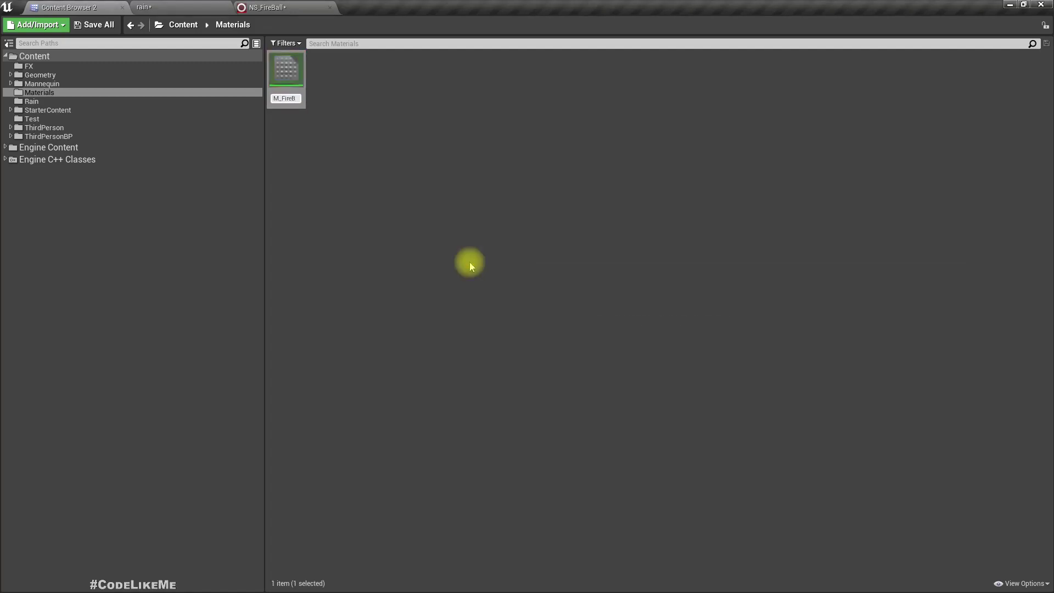
{"action": "key", "text": "Return"}
{"action": "key", "text": "Return"}
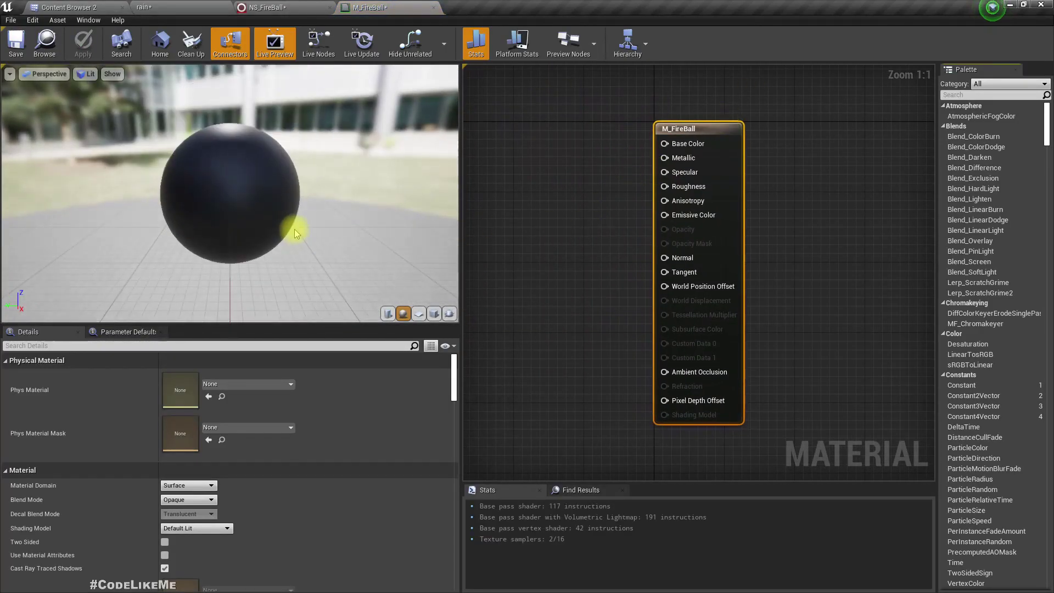
Keep M_FireBall's Material Domain as Surface and set its Blend Mode to Additive and Shading Model to Unlit
{"action": "left_click", "coordinate": [183, 486]}
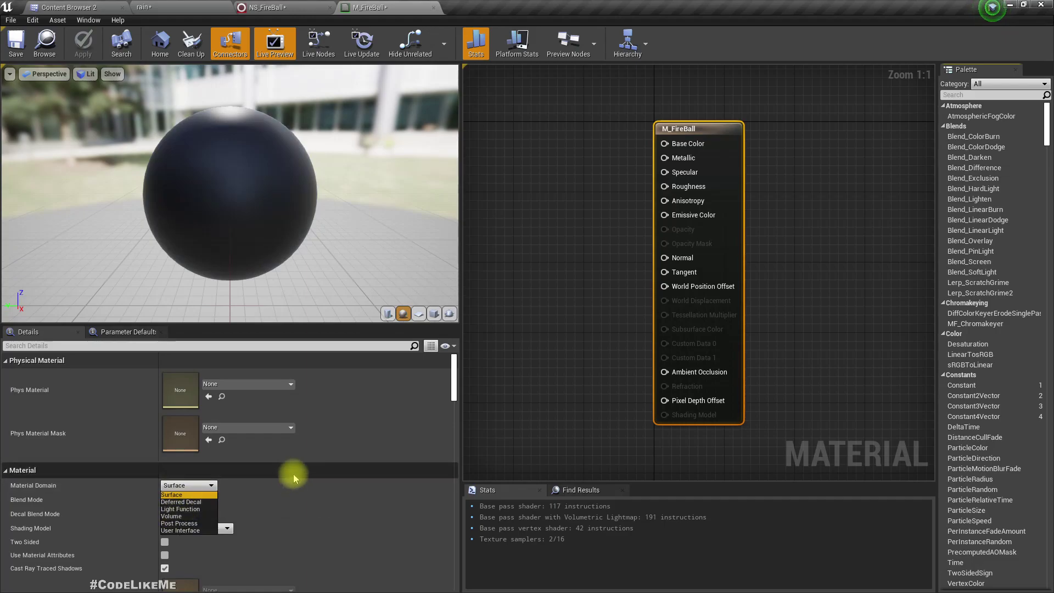
{"action": "left_click", "coordinate": [187, 495]}
{"action": "left_click", "coordinate": [184, 499]}
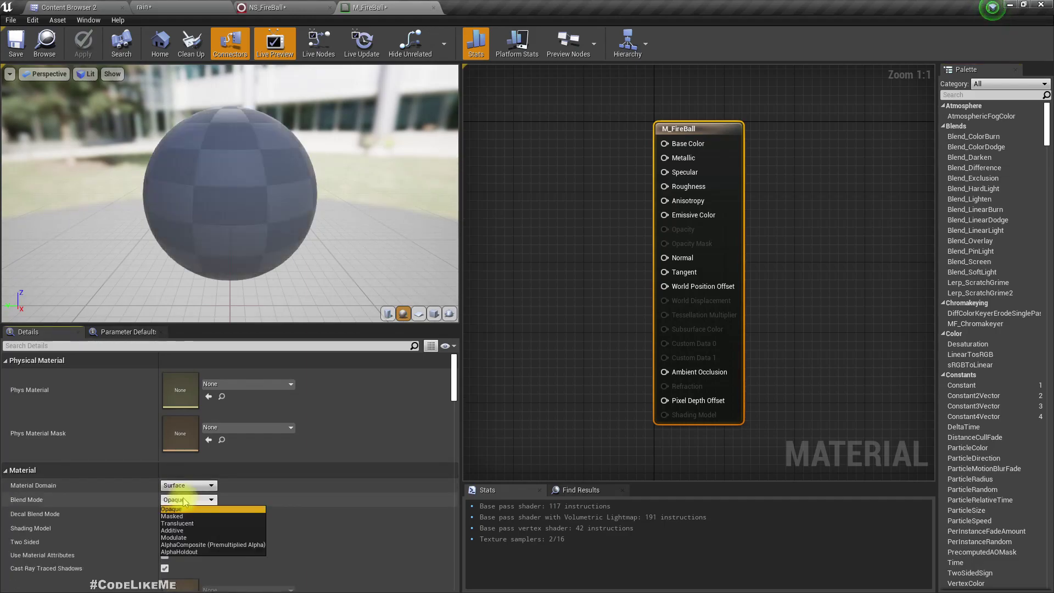
{"action": "left_click", "coordinate": [179, 532]}
{"action": "left_click", "coordinate": [173, 528]}
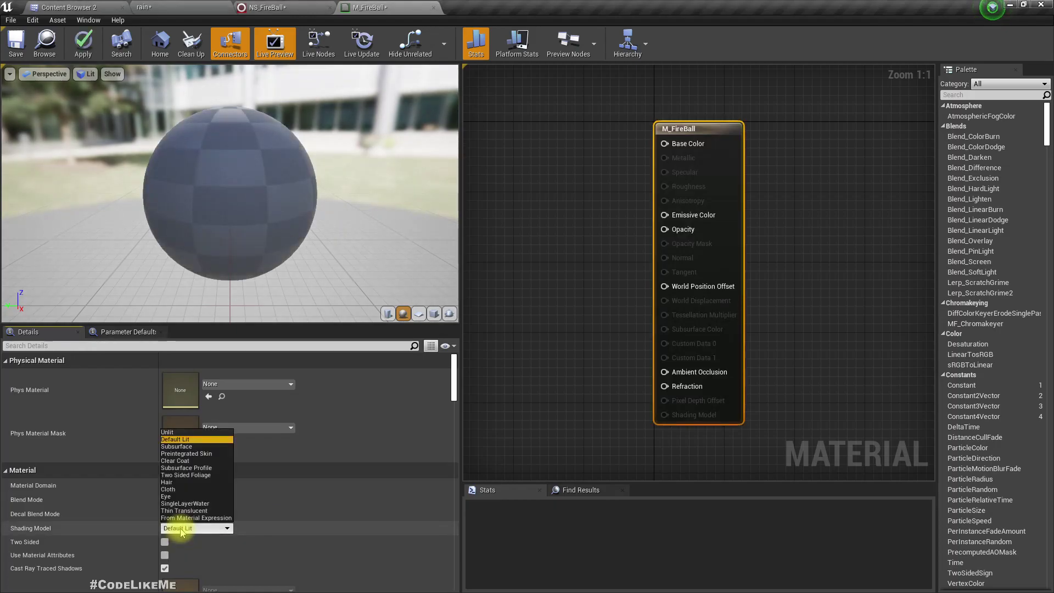
{"action": "left_click", "coordinate": [168, 432]}
Add a Particle Color node connected to M_FireBall's Emissive Color input and apply the material
{"action": "right_click_drag", "start_coordinate": [602, 242], "coordinate": [691, 262]}
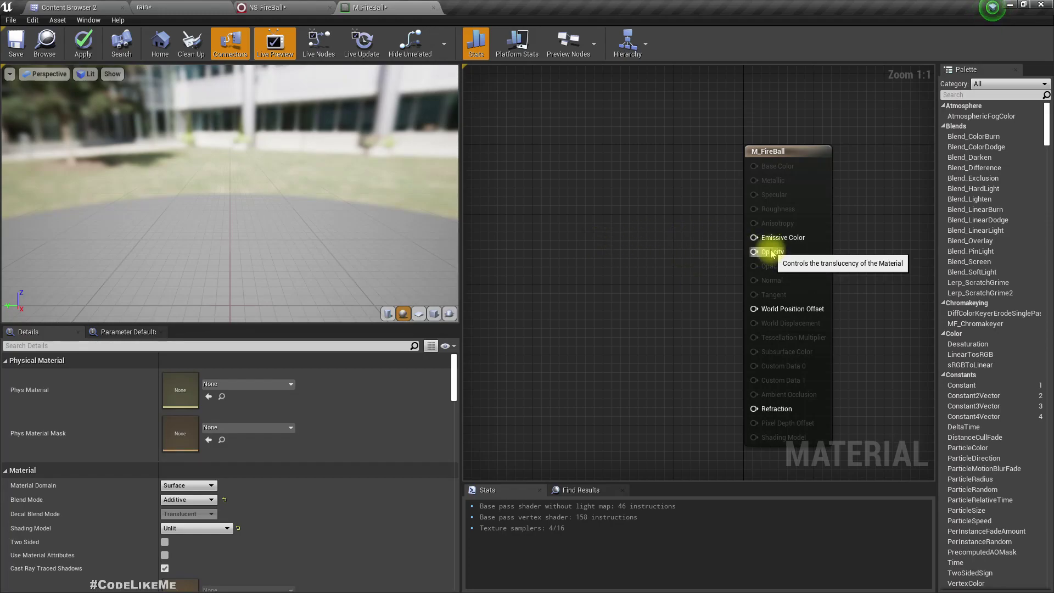
{"action": "right_click_drag", "start_coordinate": [562, 228], "coordinate": [579, 230]}
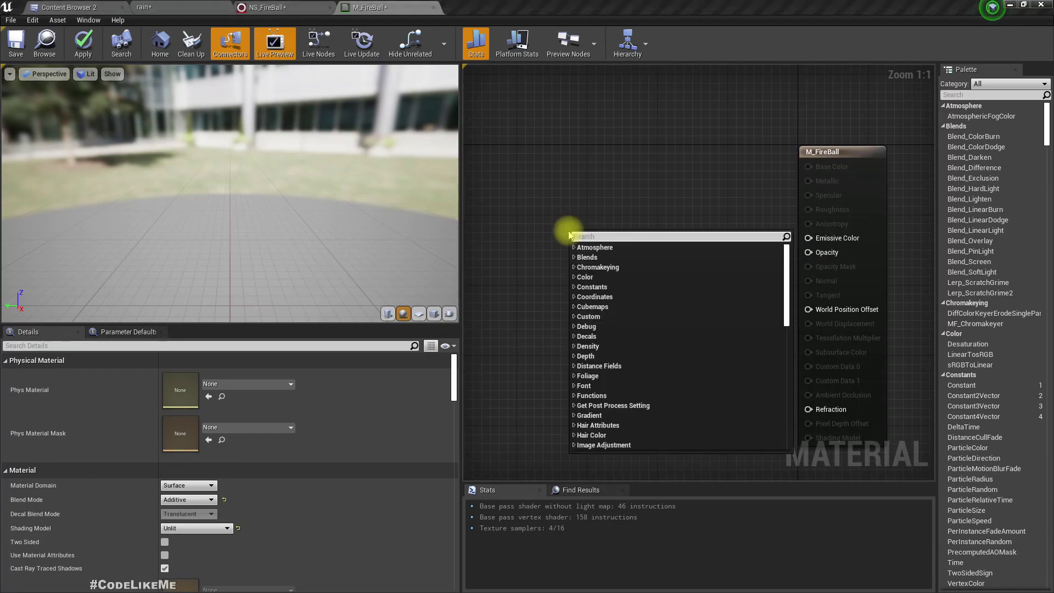
{"action": "type", "text": "particle"}
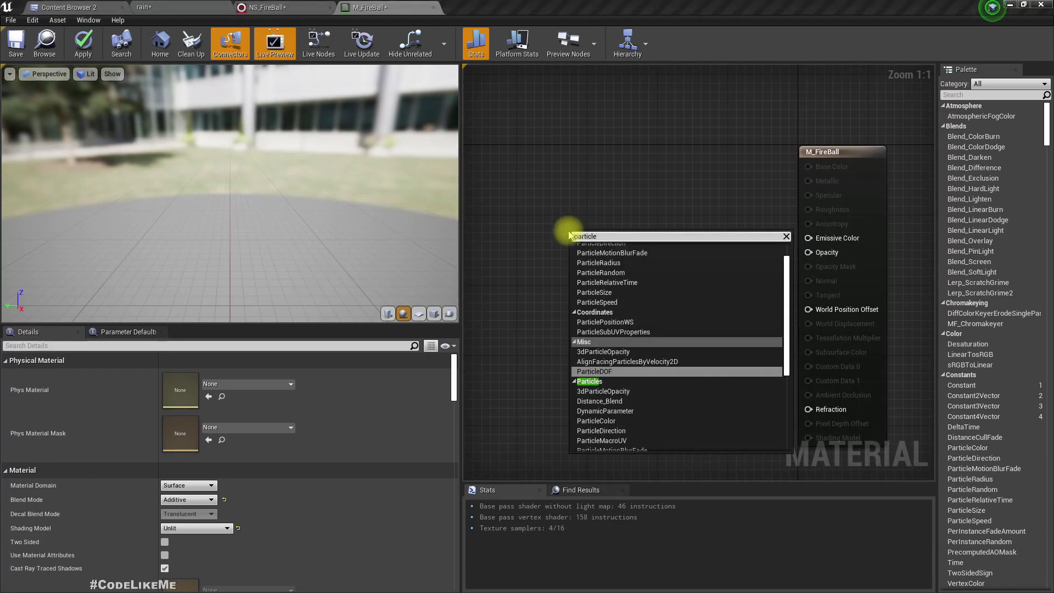
{"action": "type", "text": "c"}
{"action": "key", "text": "Return"}
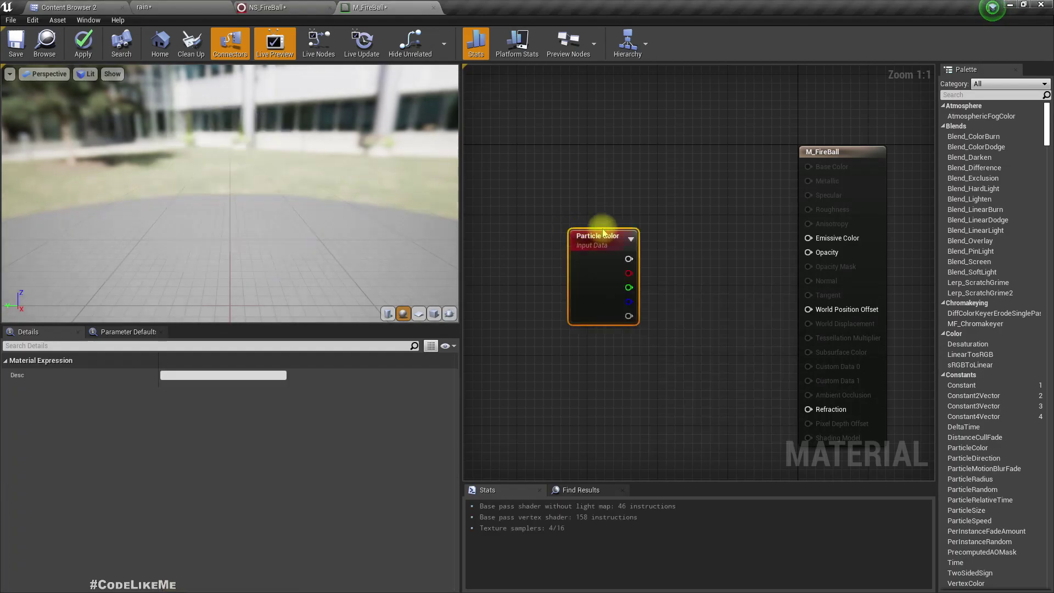
{"action": "left_click_drag", "start_coordinate": [609, 256], "coordinate": [549, 218]}
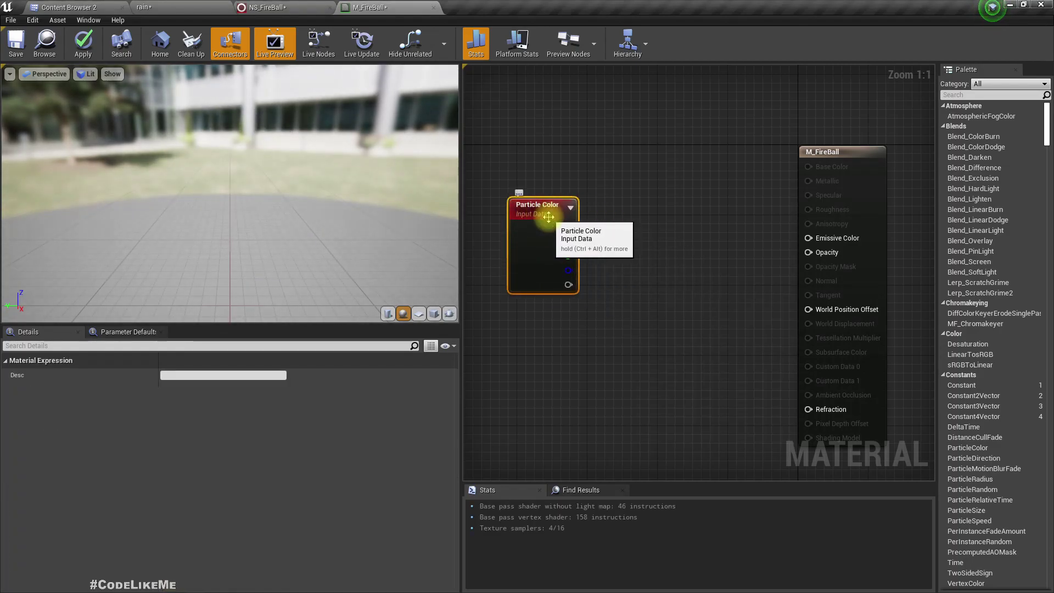
{"action": "left_click_drag", "start_coordinate": [569, 227], "coordinate": [825, 240]}
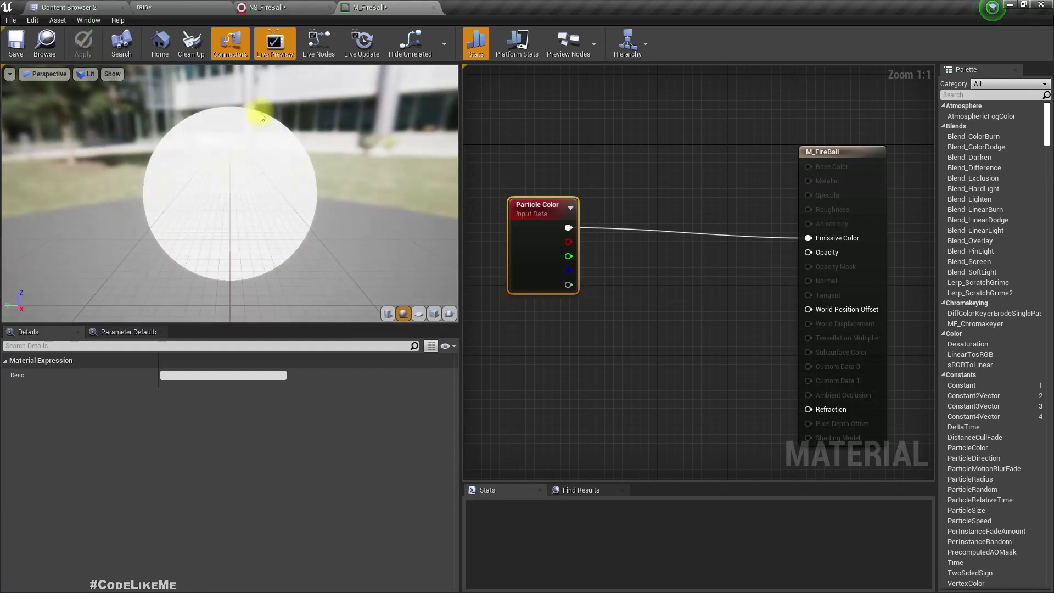
In NS_FireBall, assign M_FireBall as the Explicit Mat of the Ball Mesh Renderer's override material element
{"action": "left_click", "coordinate": [311, 6]}
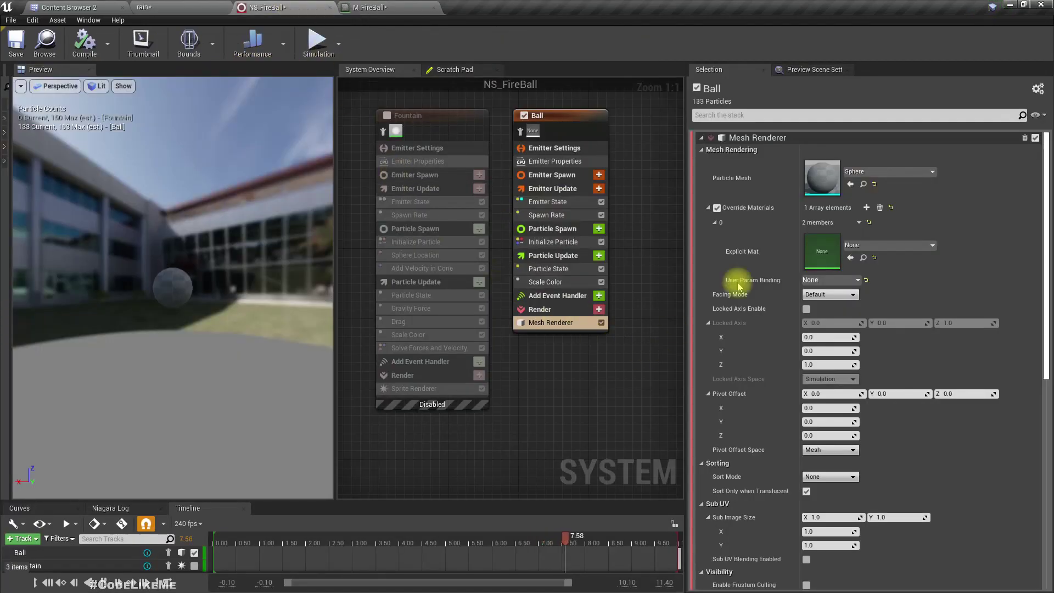
{"action": "left_click", "coordinate": [860, 248]}
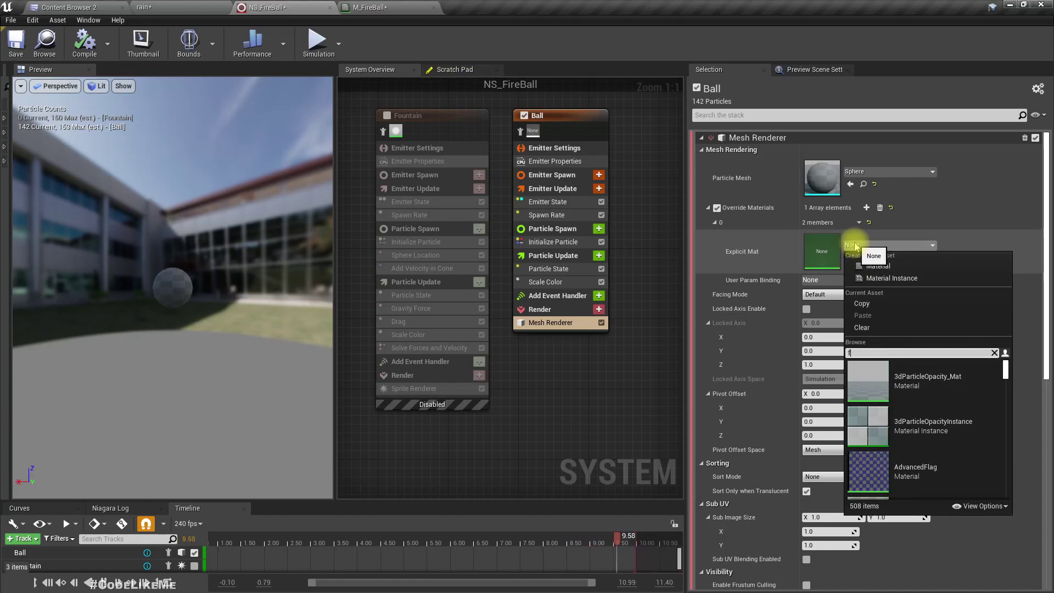
{"action": "type", "text": "fireba"}
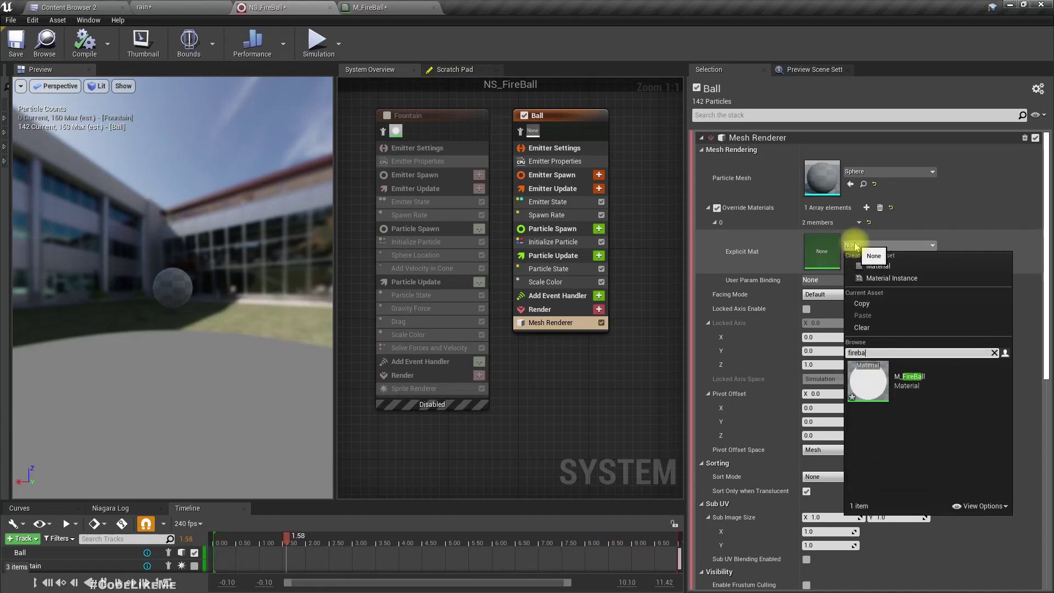
{"action": "left_click", "coordinate": [928, 378]}
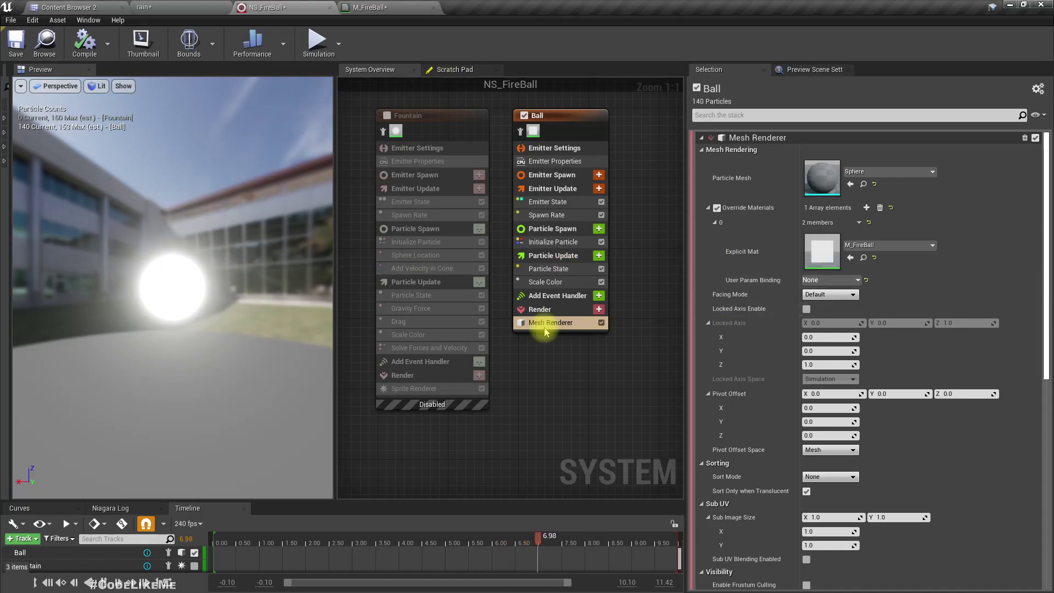
Try pure red as the Ball emitter's Initialize Particle color, and settle on R 1.0, G 1.0, B 0.0
{"action": "left_click", "coordinate": [551, 283]}
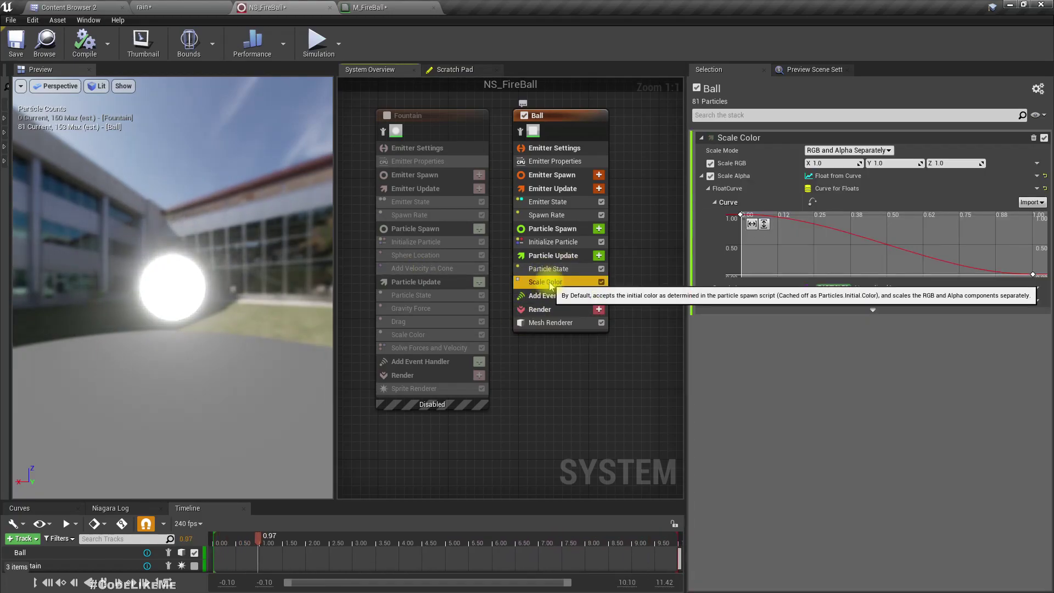
{"action": "left_click", "coordinate": [557, 243]}
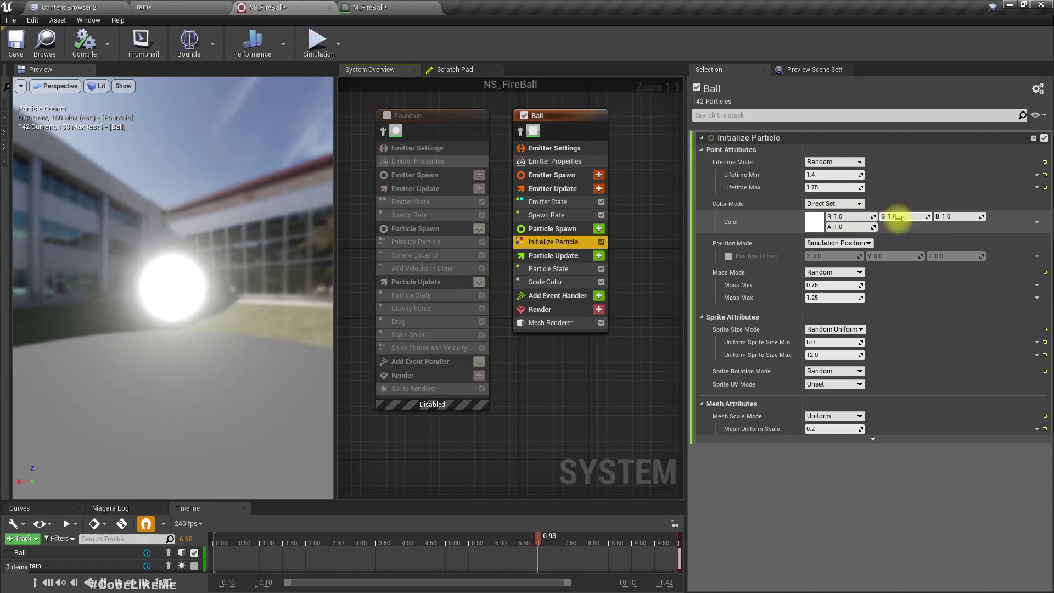
{"action": "type", "text": "0"}
{"action": "key", "text": "Tab"}
{"action": "type", "text": "0"}
{"action": "key", "text": "Return"}
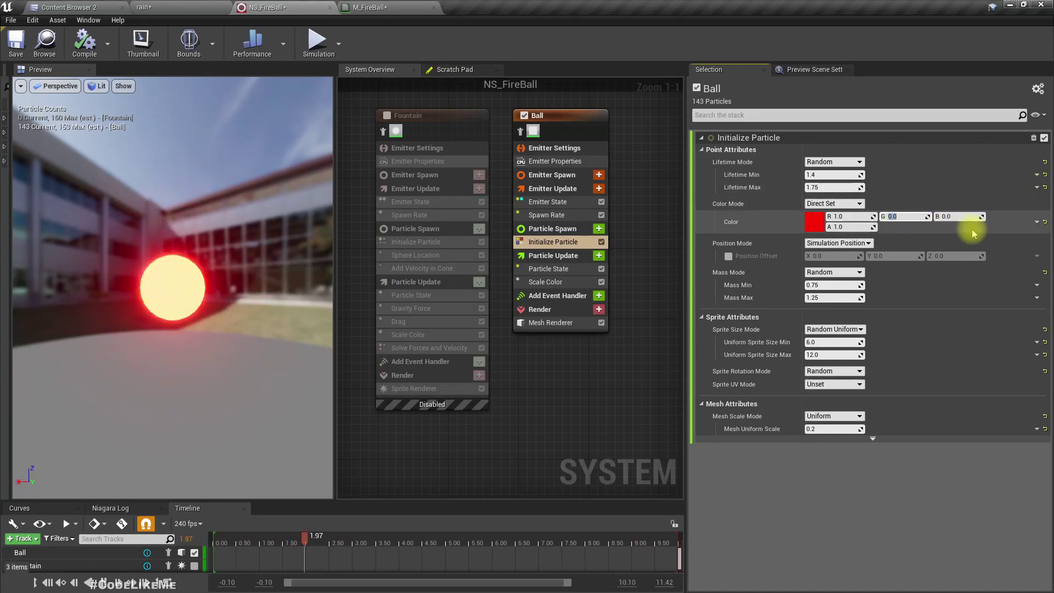
{"action": "type", "text": "1"}
{"action": "key", "text": "Return"}
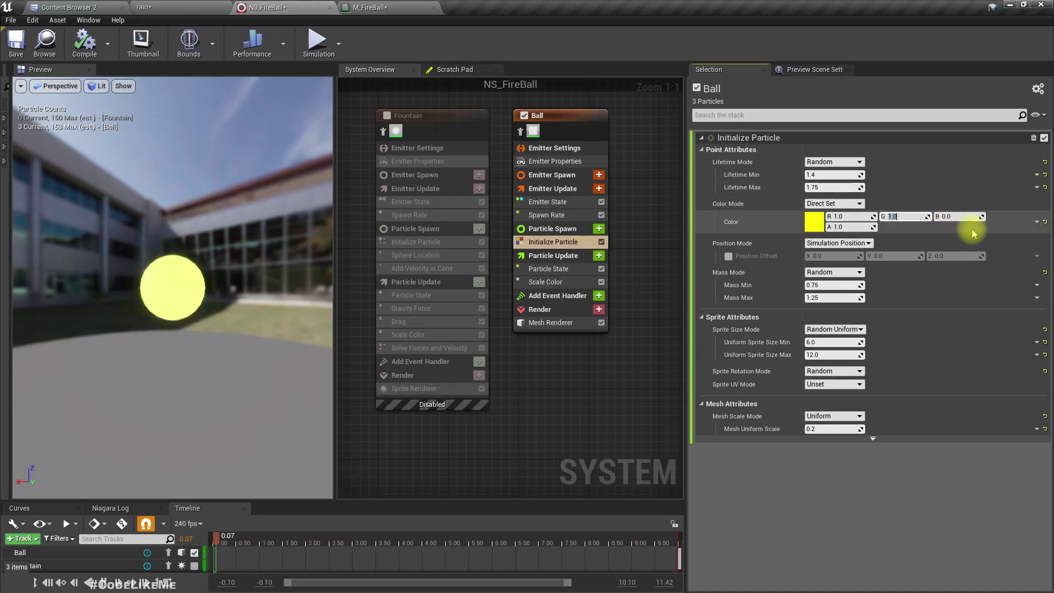
In M_FireBall, insert a Multiply node between the Particle Color output and the Emissive Color input
{"action": "left_click", "coordinate": [363, 7]}
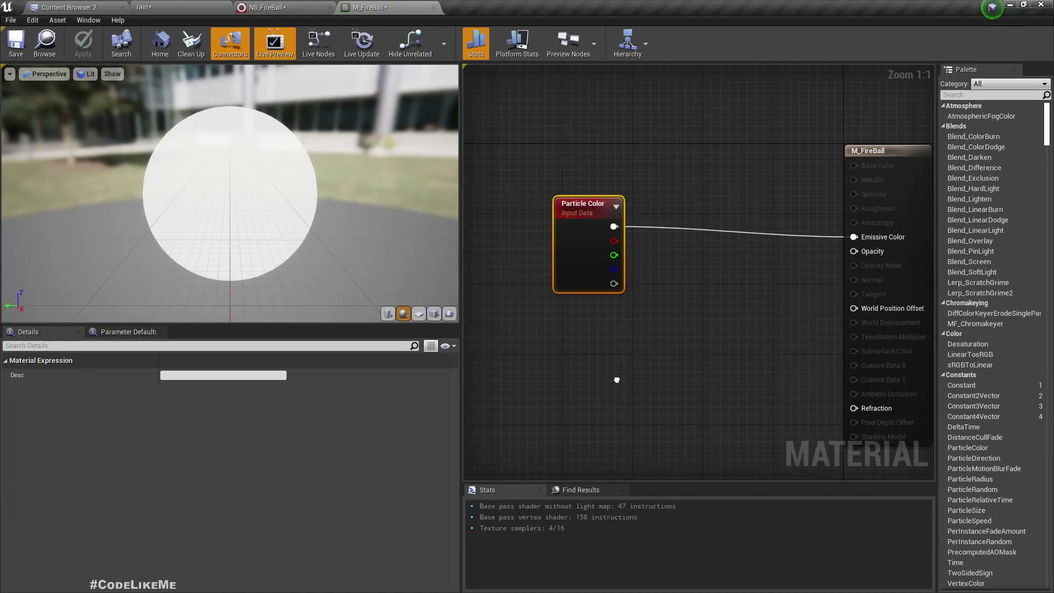
{"action": "left_click_drag", "start_coordinate": [613, 235], "coordinate": [685, 240]}
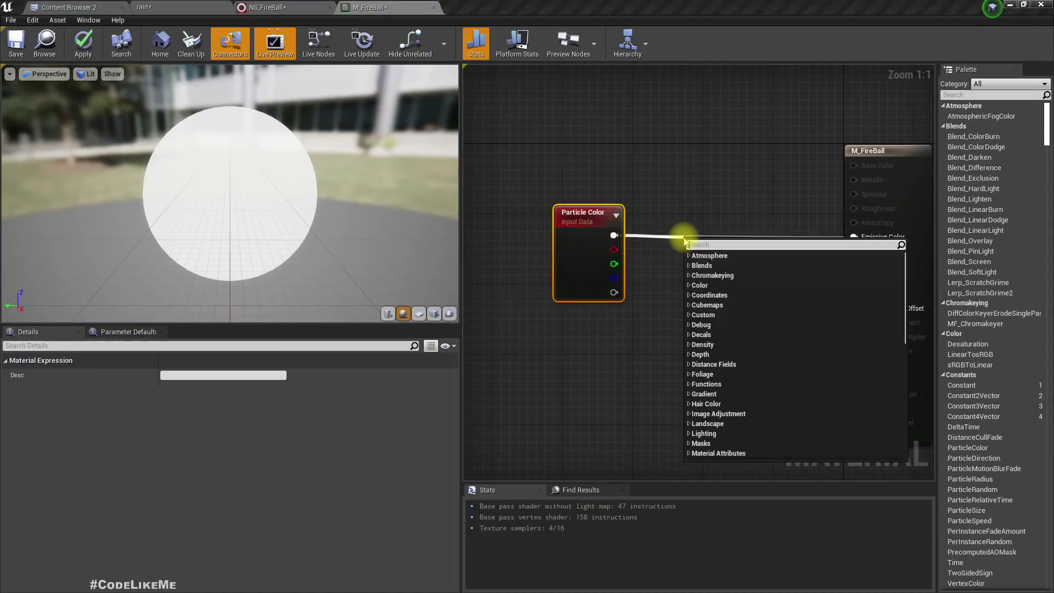
{"action": "type", "text": "multiply"}
{"action": "key", "text": "Return"}
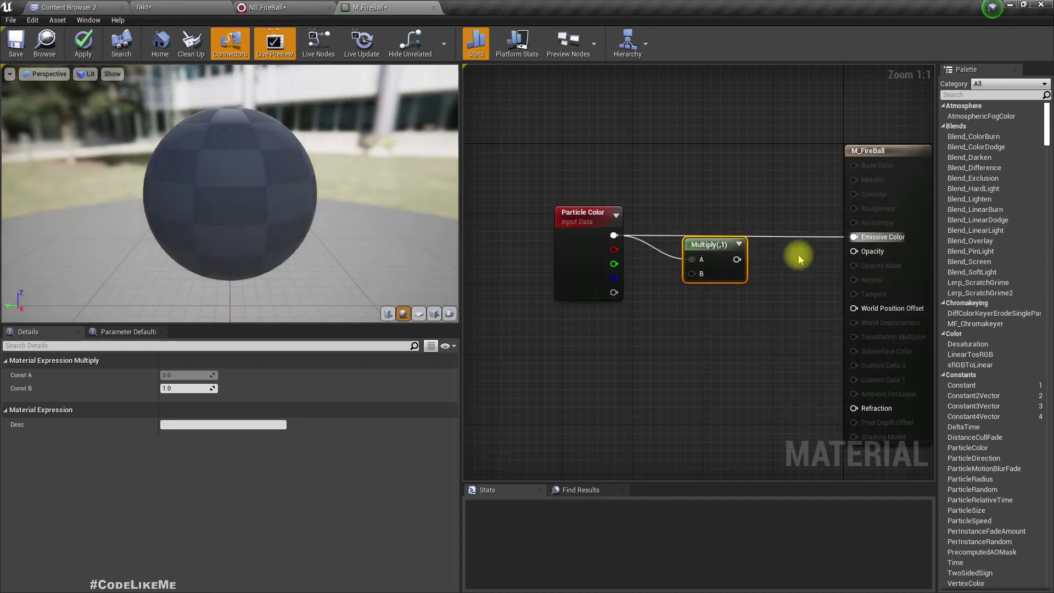
{"action": "left_click_drag", "start_coordinate": [738, 259], "coordinate": [861, 238]}
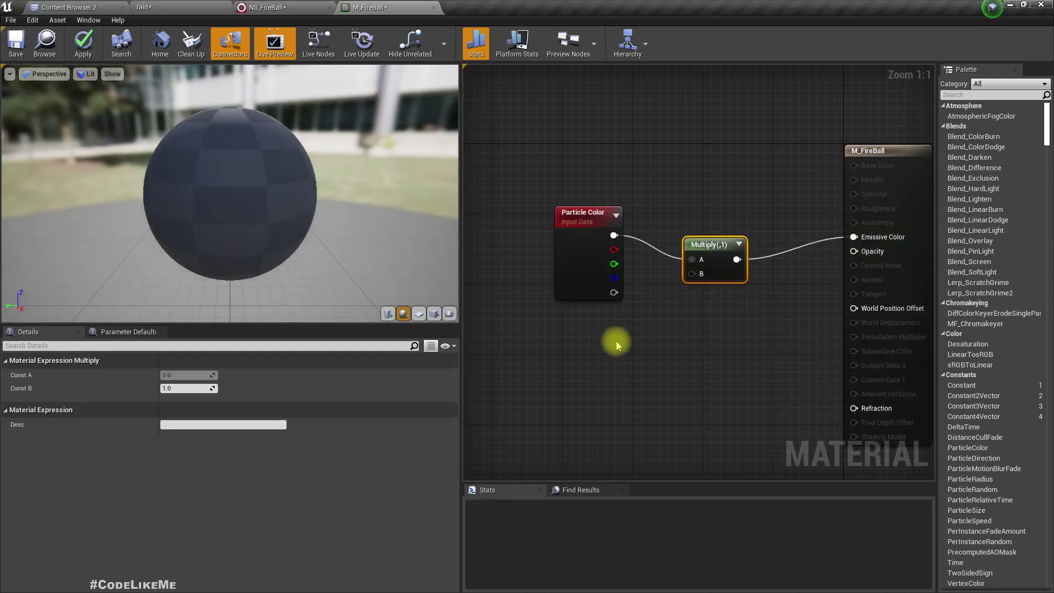
Add a Texture Sample node to the M_FireBall graph below the Particle Color node
{"action": "right_click_drag", "start_coordinate": [607, 343], "coordinate": [676, 303]}
{"action": "right_click", "coordinate": [622, 317]}
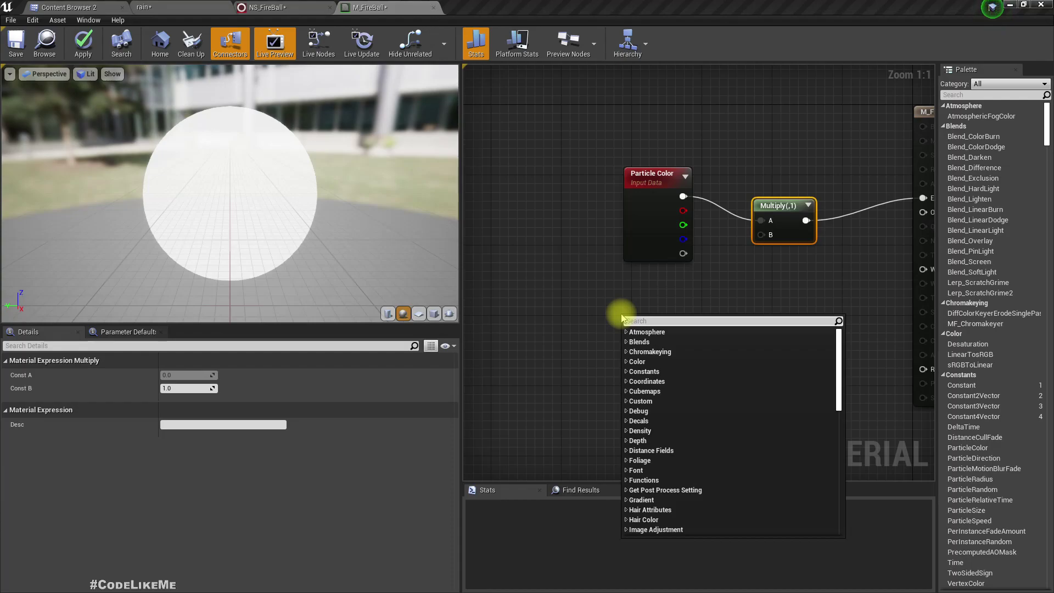
{"action": "type", "text": "texture samp"}
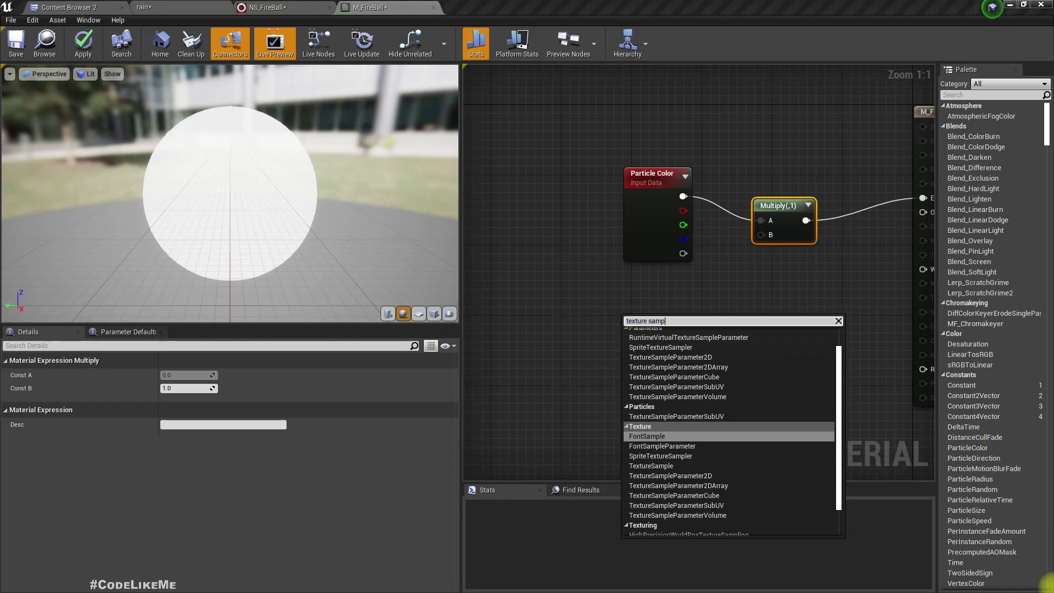
{"action": "key", "text": "BackSpace"}
{"action": "key", "text": "BackSpace"}
{"action": "key", "text": "BackSpace"}
{"action": "key", "text": "BackSpace"}
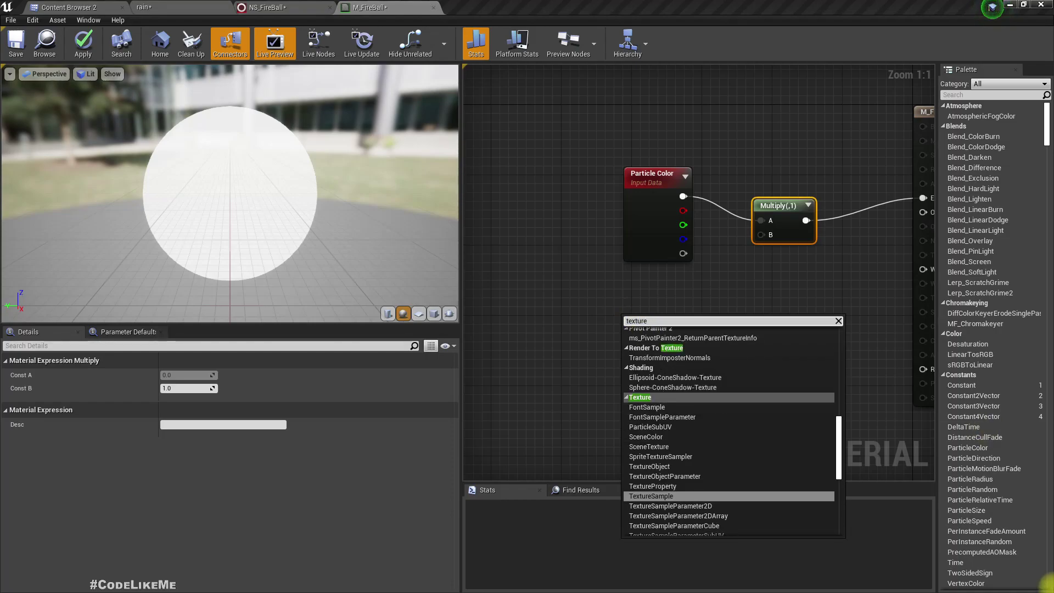
{"action": "key", "text": "Return"}
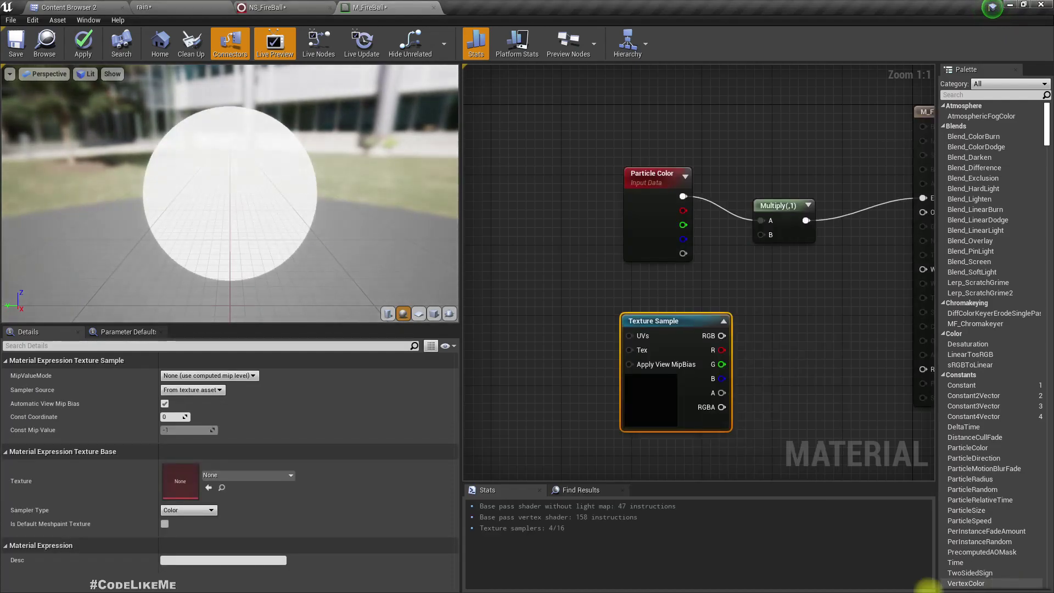
Search the textures for noise and assign T_Noise01 to the Texture Sample node
{"action": "left_click", "coordinate": [228, 478]}
{"action": "type", "text": "noise"}
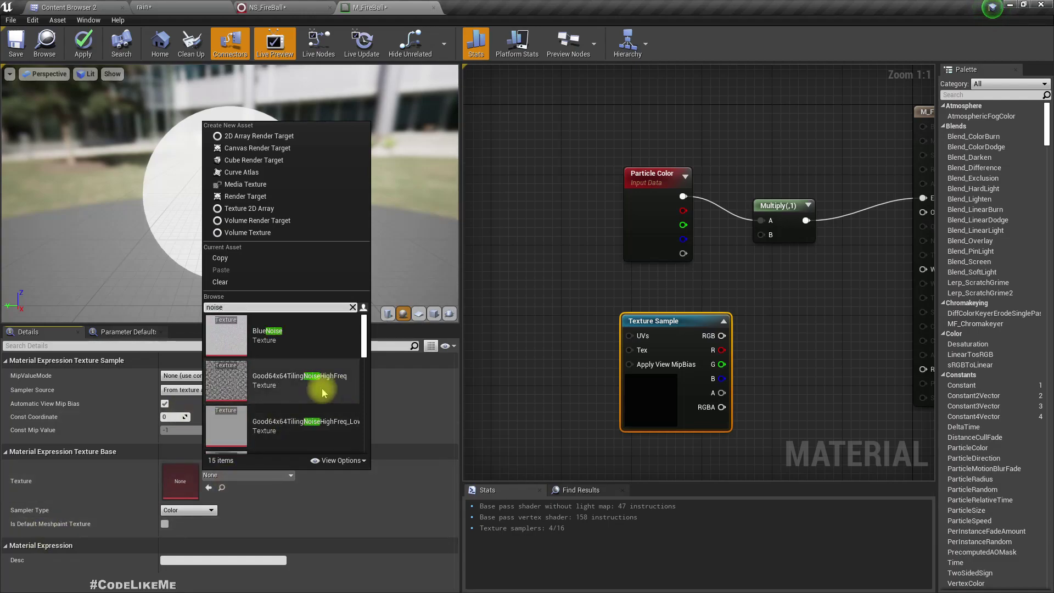
{"action": "scroll", "coordinate": [318, 388], "scroll_direction": "down", "scroll_amount": 3}
{"action": "scroll", "coordinate": [318, 388], "scroll_direction": "down", "scroll_amount": 1}
{"action": "scroll", "coordinate": [318, 387], "scroll_direction": "down", "scroll_amount": 4}
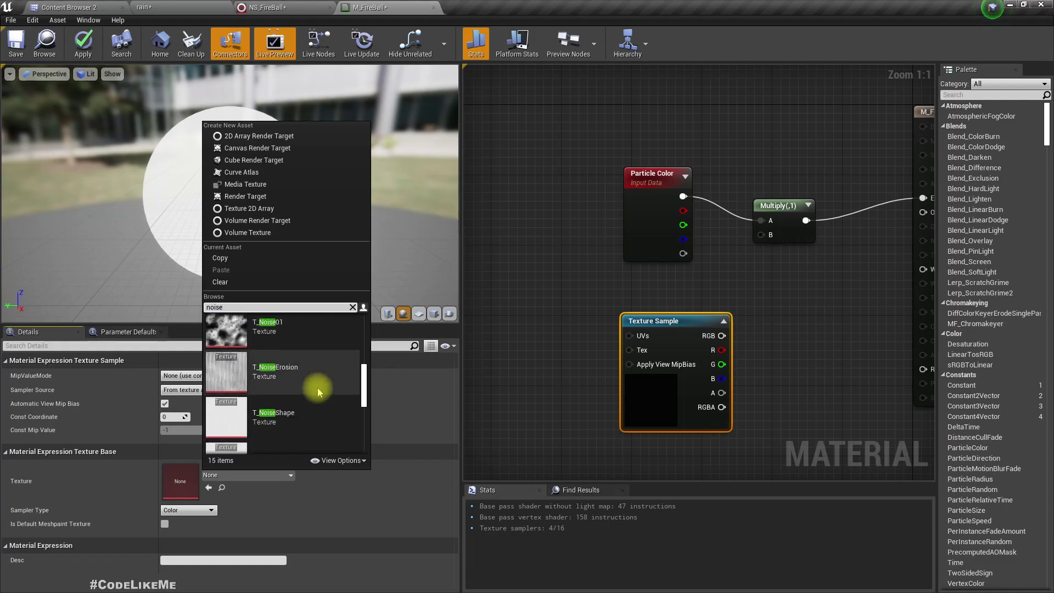
{"action": "scroll", "coordinate": [318, 387], "scroll_direction": "up", "scroll_amount": 2}
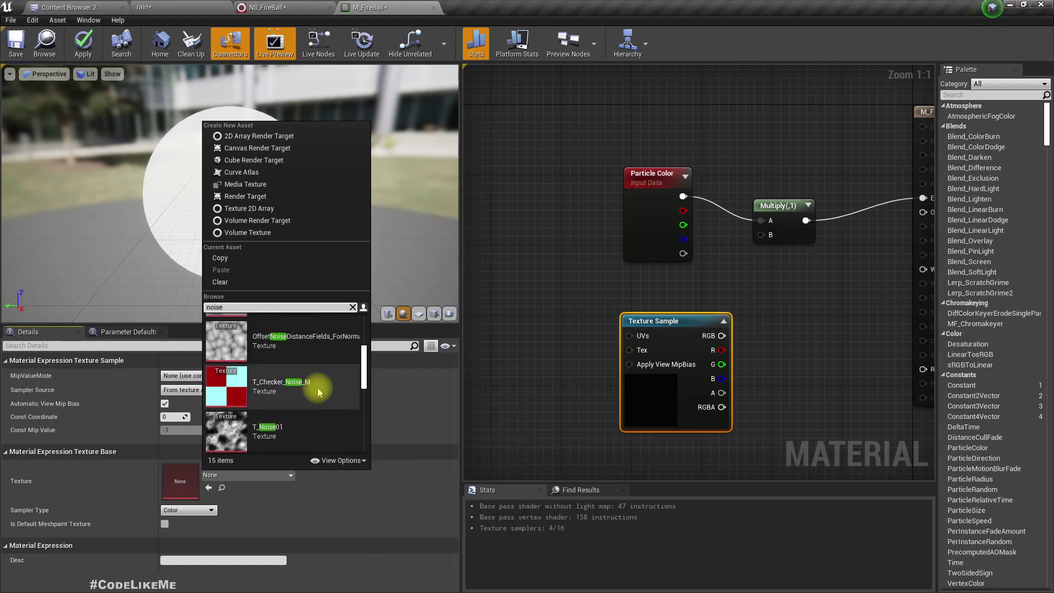
{"action": "left_click", "coordinate": [304, 393]}
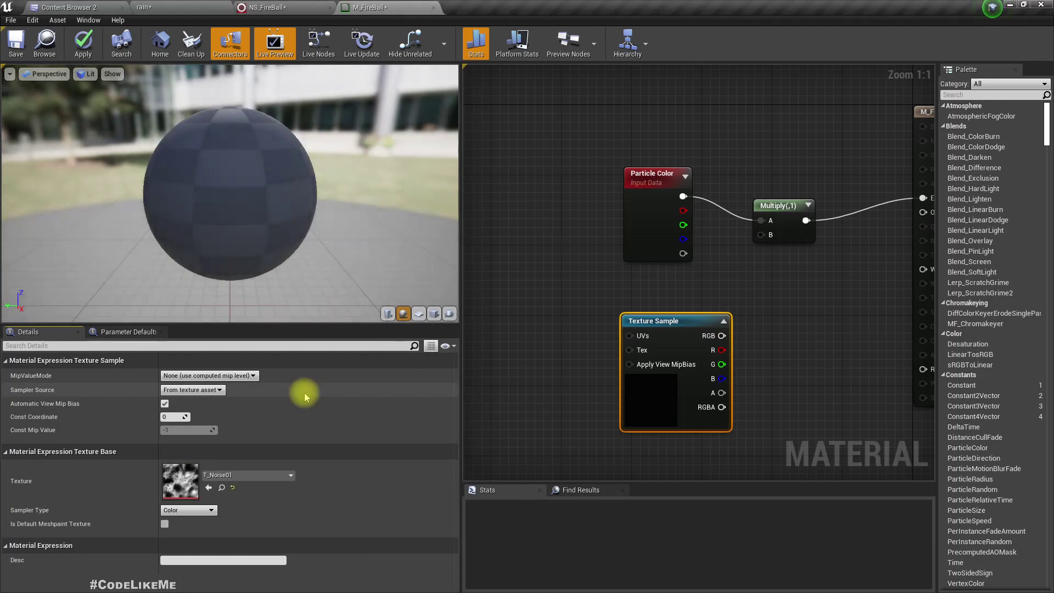
Connect the Texture Sample's RGB output to the Multiply node's B input and apply the material
{"action": "left_click_drag", "start_coordinate": [722, 335], "coordinate": [778, 193]}
{"action": "left_click_drag", "start_coordinate": [256, 214], "coordinate": [332, 214]}
{"action": "left_click_drag", "start_coordinate": [193, 213], "coordinate": [262, 211]}
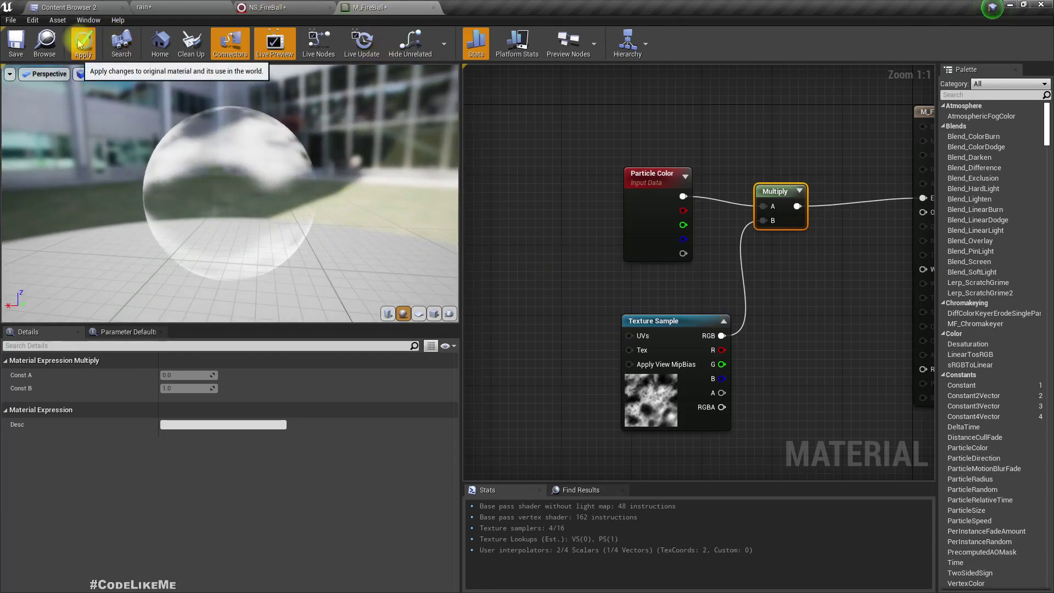
In NS_FireBall, set the Ball emitter's Initialize Particle color to R 1.0, G 0.0, B 0.0
{"action": "left_click", "coordinate": [260, 6]}
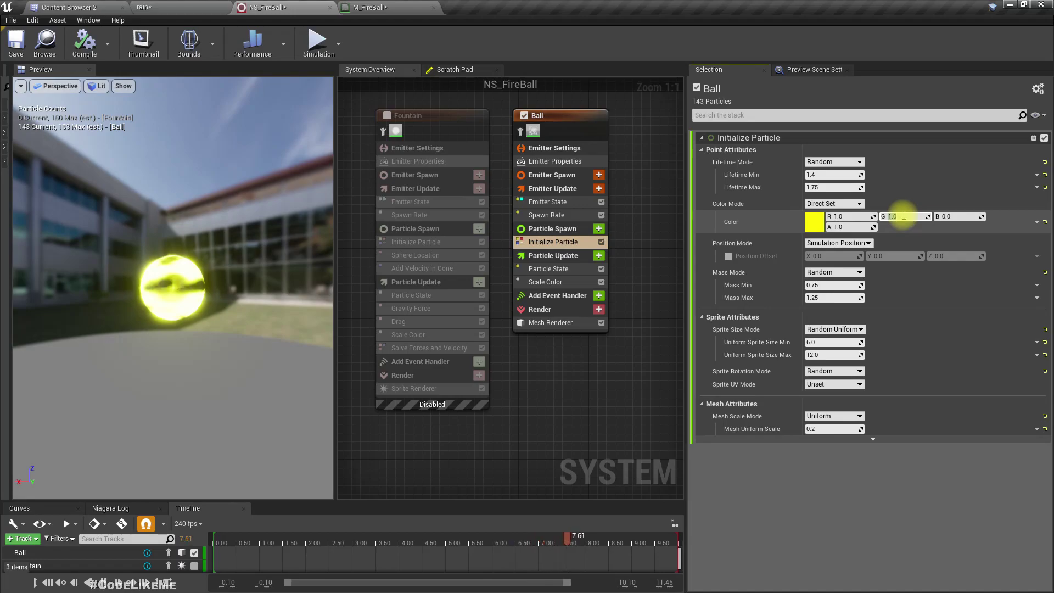
{"action": "type", "text": "0"}
{"action": "key", "text": "Return"}
{"action": "left_click_drag", "start_coordinate": [228, 295], "coordinate": [185, 301]}
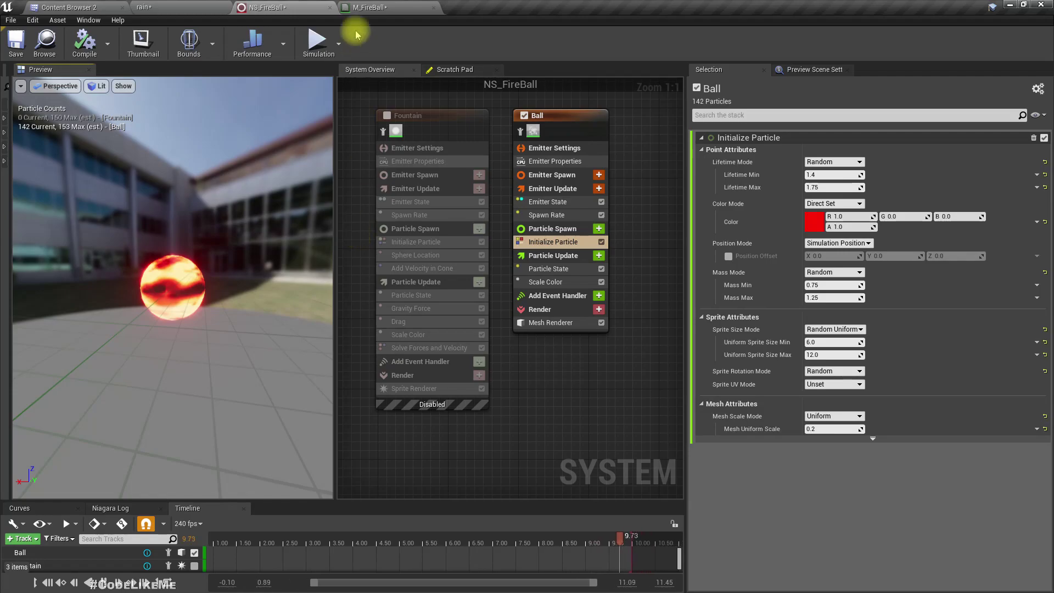
In M_FireBall, add a TextureCoordinate node connected to the Texture Sample's UVs input and place it well ahead of it
{"action": "left_click", "coordinate": [378, 6]}
{"action": "right_click_drag", "start_coordinate": [503, 344], "coordinate": [622, 288]}
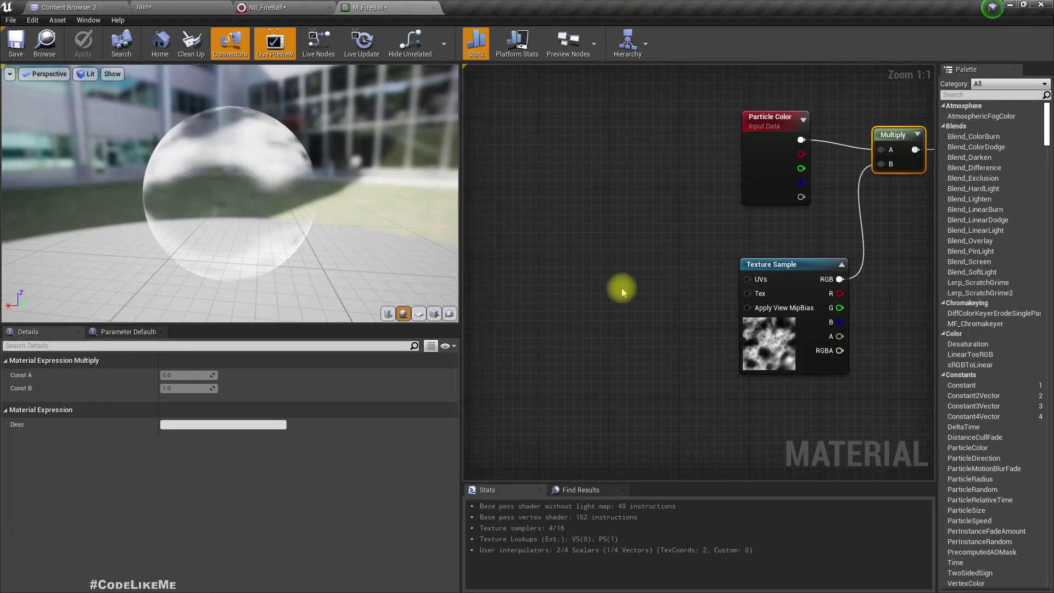
{"action": "left_click_drag", "start_coordinate": [761, 280], "coordinate": [582, 295]}
{"action": "type", "text": "stexturen"}
{"action": "key", "text": "BackSpace"}
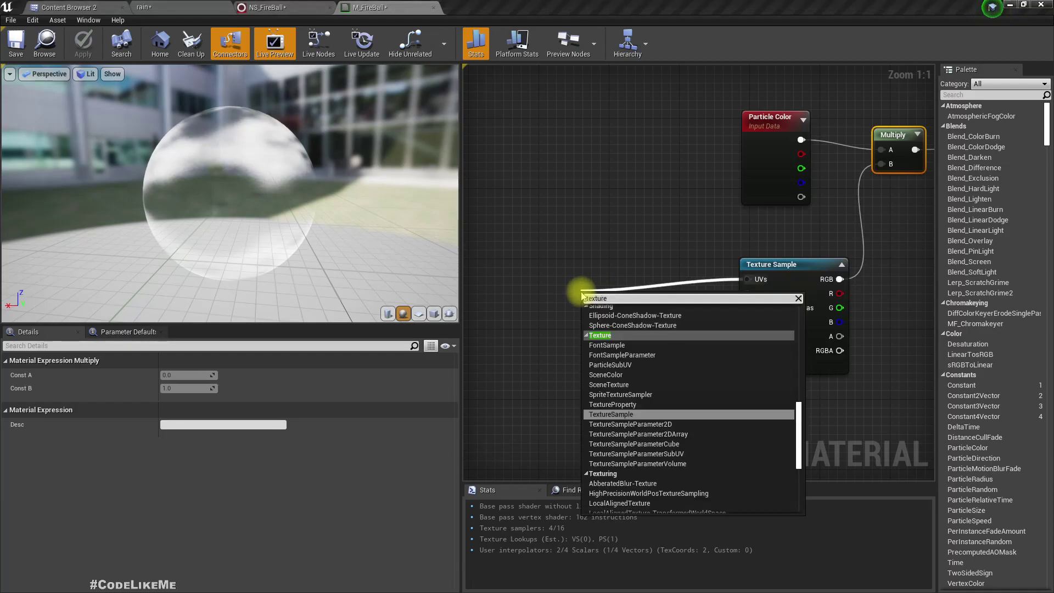
{"action": "type", "text": "co"}
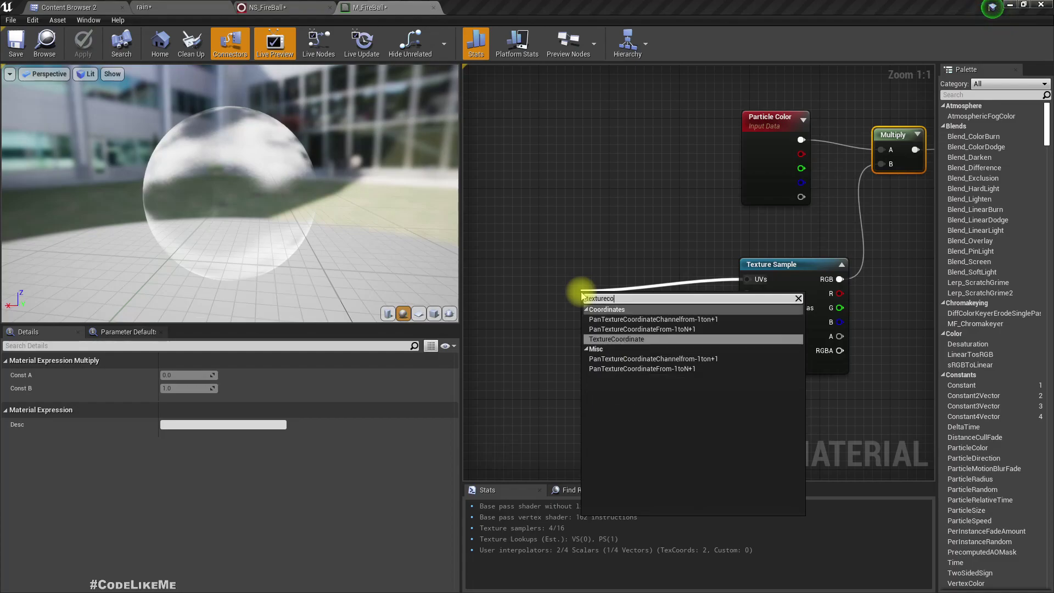
{"action": "key", "text": "Return"}
{"action": "right_click_drag", "start_coordinate": [587, 297], "coordinate": [675, 277]}
{"action": "left_click_drag", "start_coordinate": [701, 294], "coordinate": [538, 253]}
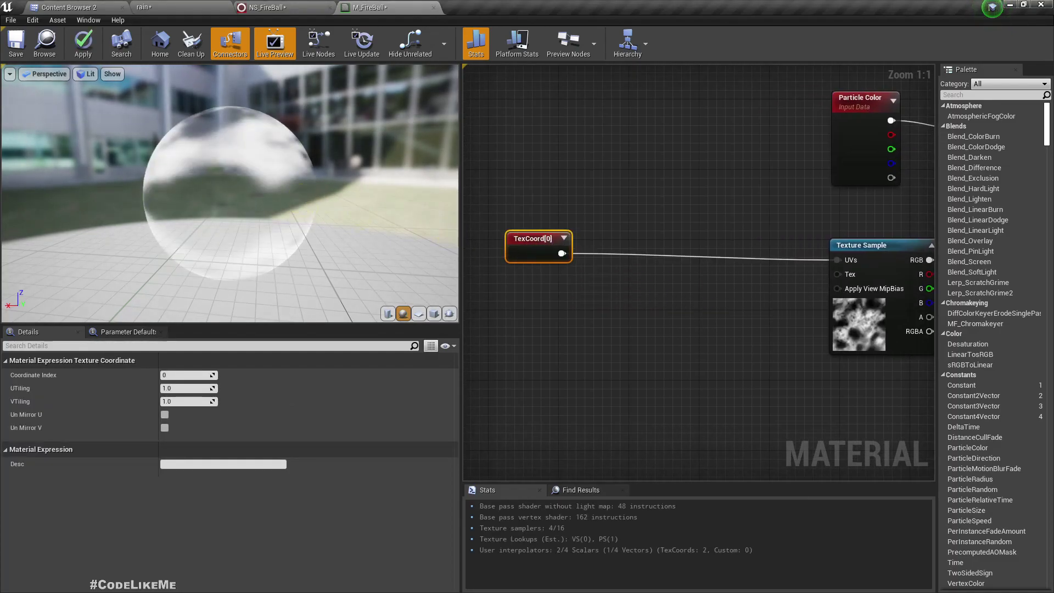
Insert an Add node between the TexCoord output and the Texture Sample's UVs input
{"action": "left_click_drag", "start_coordinate": [322, 198], "coordinate": [252, 205]}
{"action": "left_click_drag", "start_coordinate": [568, 256], "coordinate": [838, 260]}
{"action": "type", "text": "add"}
{"action": "key", "text": "Return"}
Add a MakeFloat2 node feeding the Add node's B input and place it below the TexCoord node
{"action": "left_click_drag", "start_coordinate": [650, 263], "coordinate": [589, 330]}
{"action": "type", "text": "make co"}
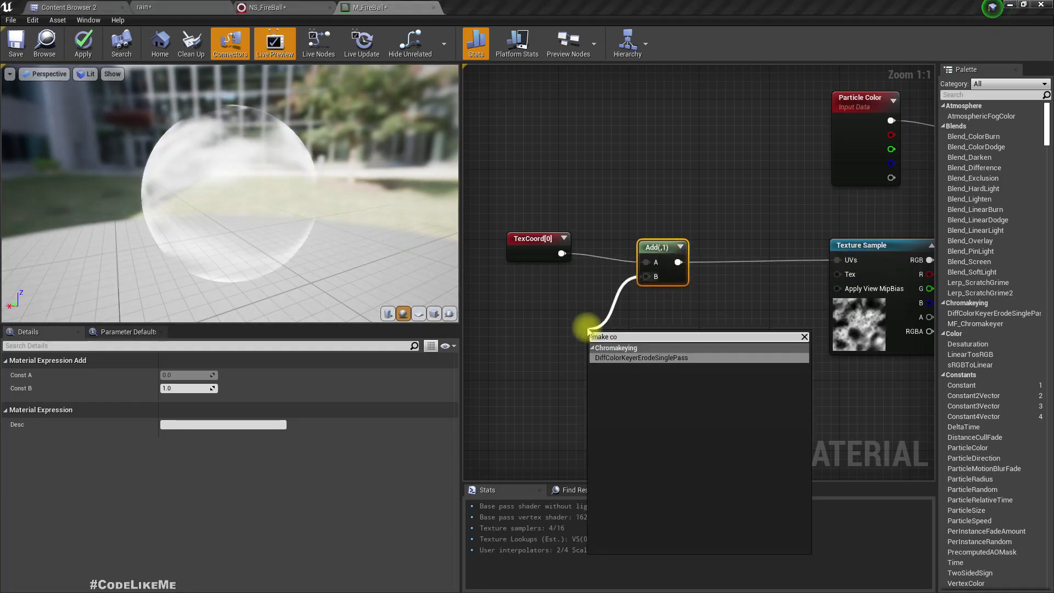
{"action": "key", "text": "BackSpace"}
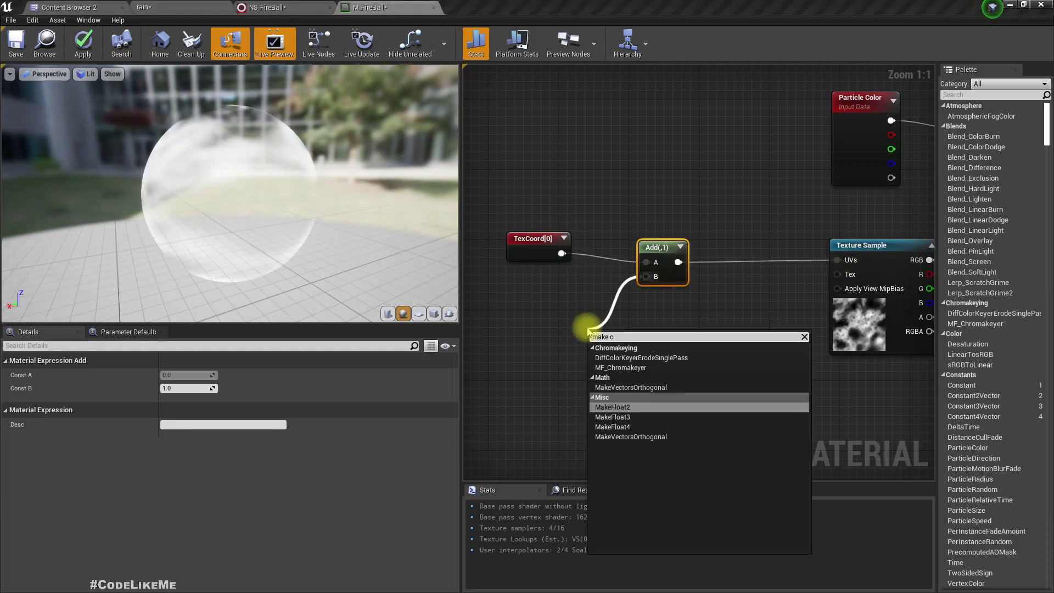
{"action": "key", "text": "Return"}
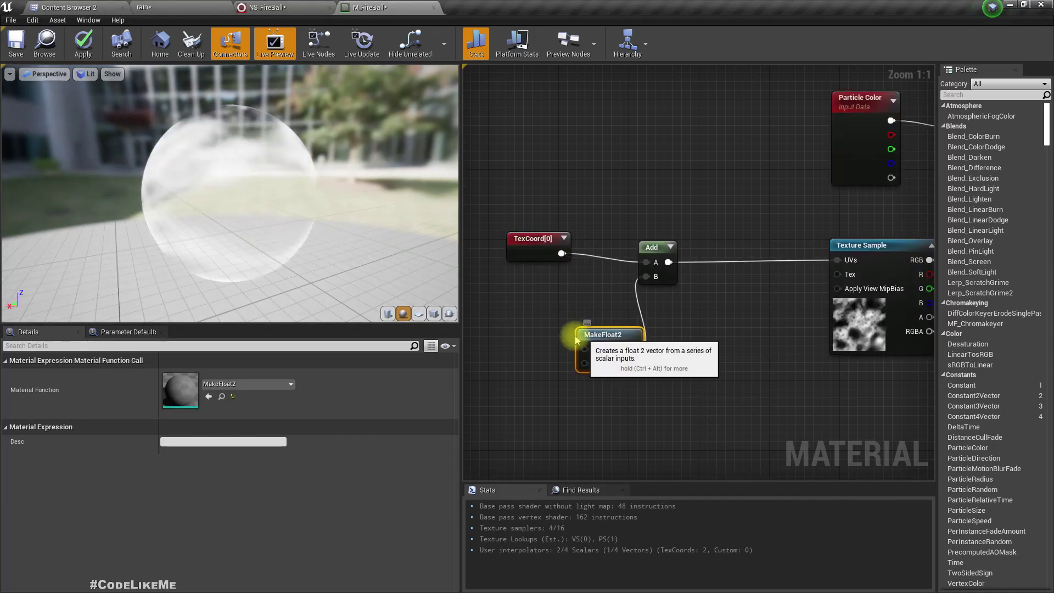
{"action": "left_click_drag", "start_coordinate": [585, 333], "coordinate": [559, 355]}
{"action": "right_click_drag", "start_coordinate": [552, 369], "coordinate": [661, 346]}
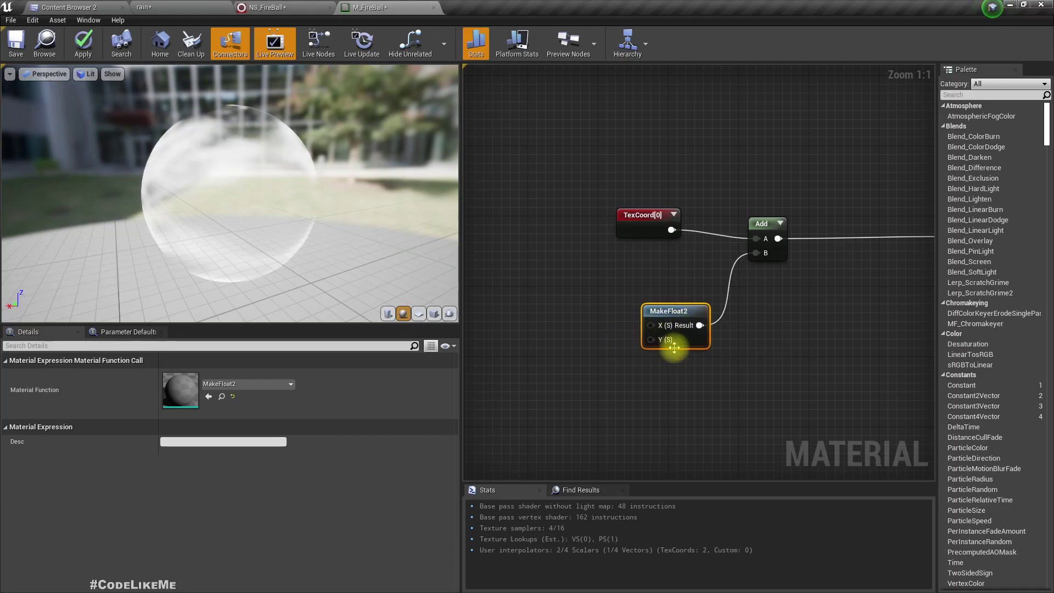
Add a Time node connected to MakeFloat2's Y input
{"action": "right_click_drag", "start_coordinate": [670, 344], "coordinate": [709, 344]}
{"action": "left_click_drag", "start_coordinate": [710, 341], "coordinate": [551, 333]}
{"action": "type", "text": "time"}
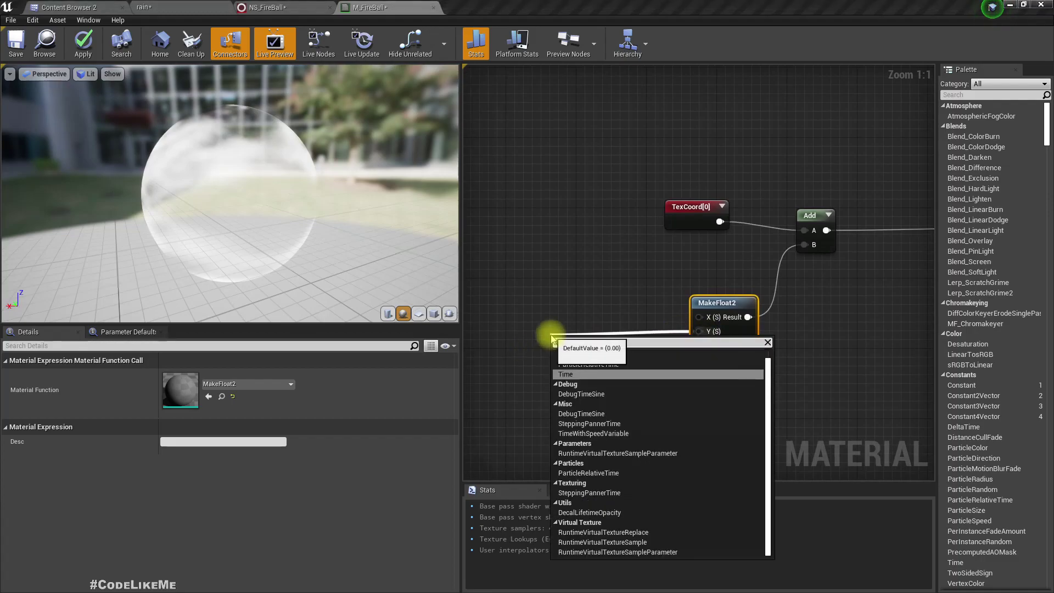
{"action": "key", "text": "Return"}
{"action": "left_click_drag", "start_coordinate": [259, 182], "coordinate": [253, 219]}
{"action": "left_click_drag", "start_coordinate": [571, 346], "coordinate": [484, 316]}
Insert a Multiply node between the Time node and MakeFloat2's Y input
{"action": "right_click_drag", "start_coordinate": [570, 405], "coordinate": [654, 384]}
{"action": "left_click_drag", "start_coordinate": [599, 322], "coordinate": [648, 327]}
{"action": "type", "text": "multiply"}
{"action": "key", "text": "Return"}
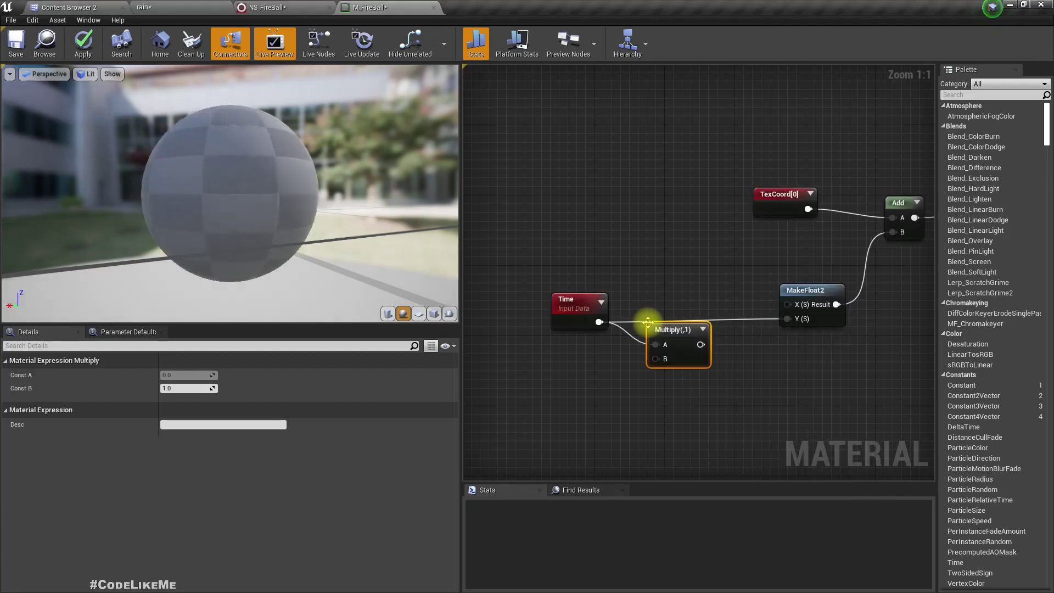
{"action": "left_click_drag", "start_coordinate": [708, 351], "coordinate": [788, 319]}
{"action": "left_click_drag", "start_coordinate": [682, 314], "coordinate": [682, 305]}
Promote the B input of the Multiply after Time to a parameter named "y speed" and place it below the Time node
{"action": "right_click", "coordinate": [684, 338]}
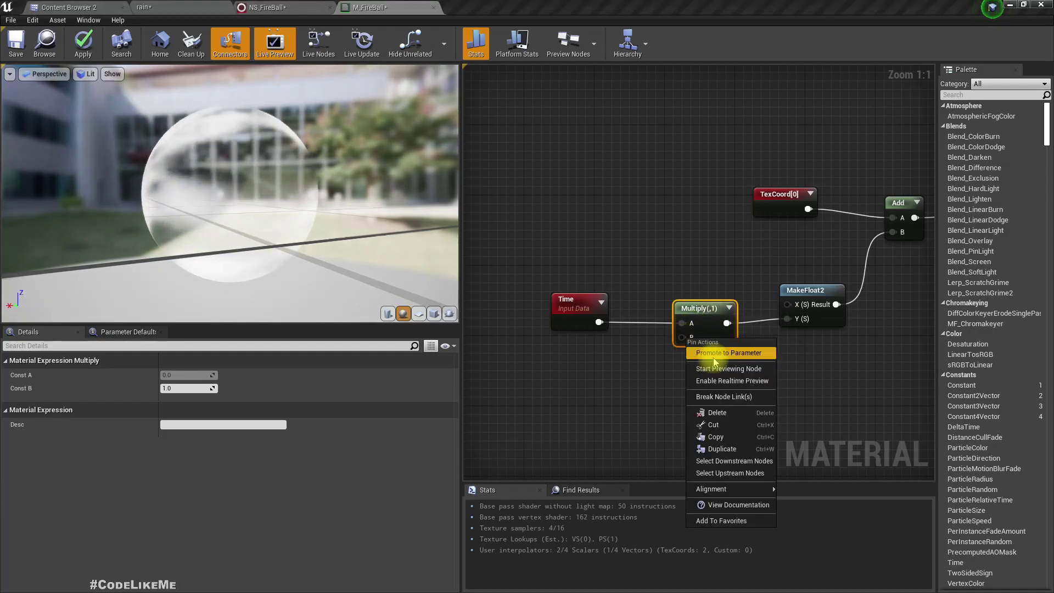
{"action": "left_click", "coordinate": [714, 351]}
{"action": "type", "text": "y speed"}
{"action": "key", "text": "Return"}
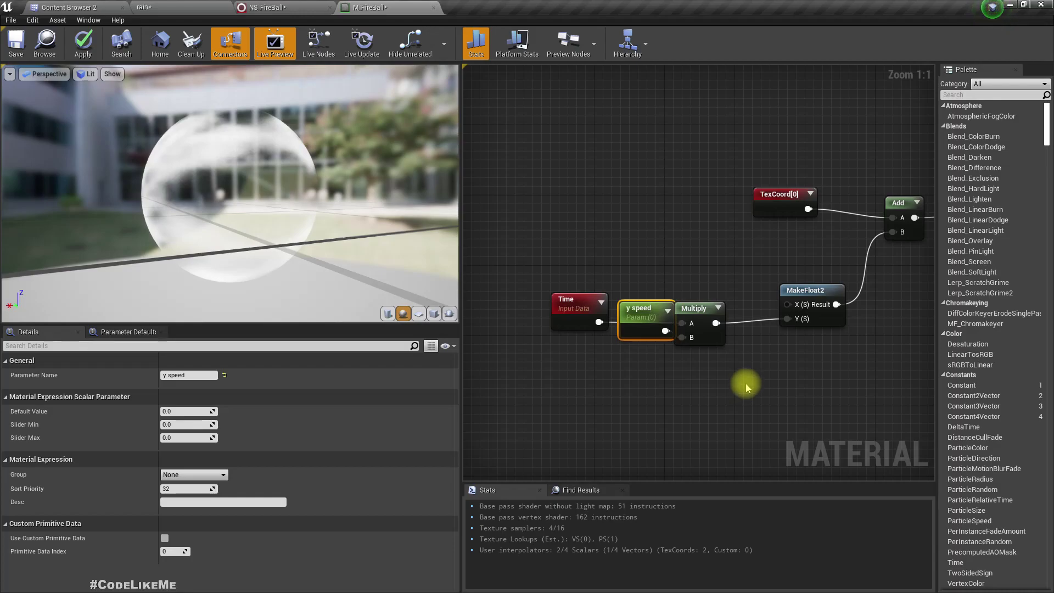
{"action": "left_click_drag", "start_coordinate": [620, 328], "coordinate": [545, 373]}
Try 0.2 and 3 as the y speed parameter's default value, and settle on 0.3
{"action": "left_click", "coordinate": [189, 413]}
{"action": "key", "text": "Return"}
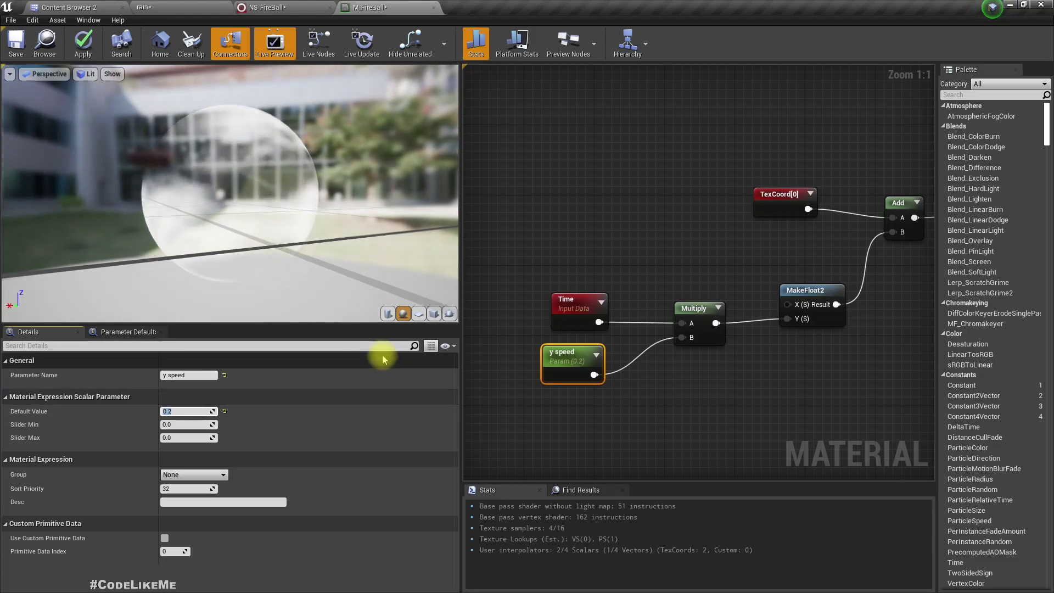
{"action": "type", "text": "3"}
{"action": "key", "text": "Return"}
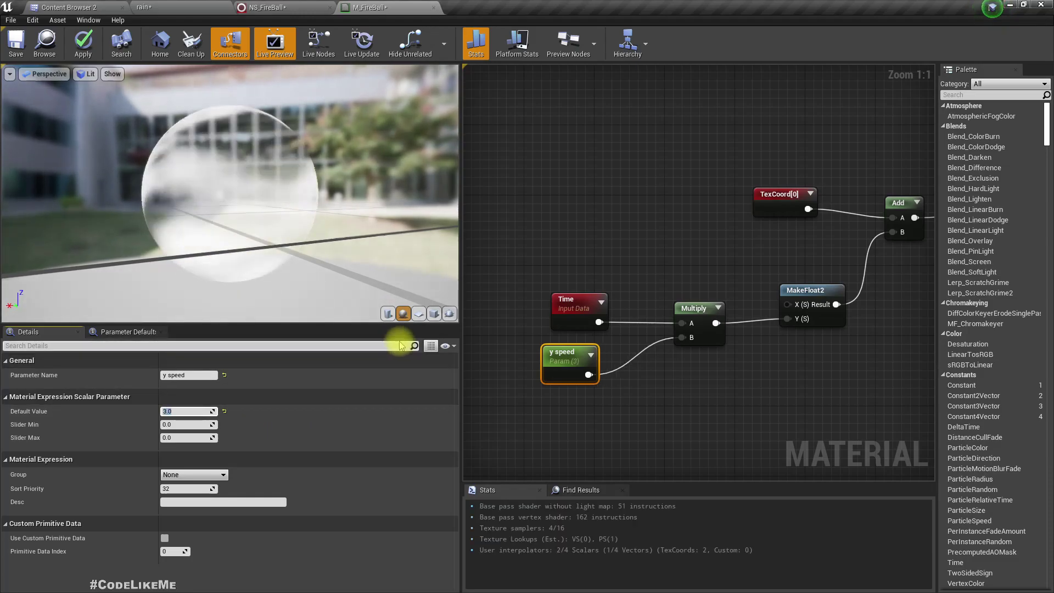
{"action": "type", "text": ".3"}
{"action": "key", "text": "Return"}
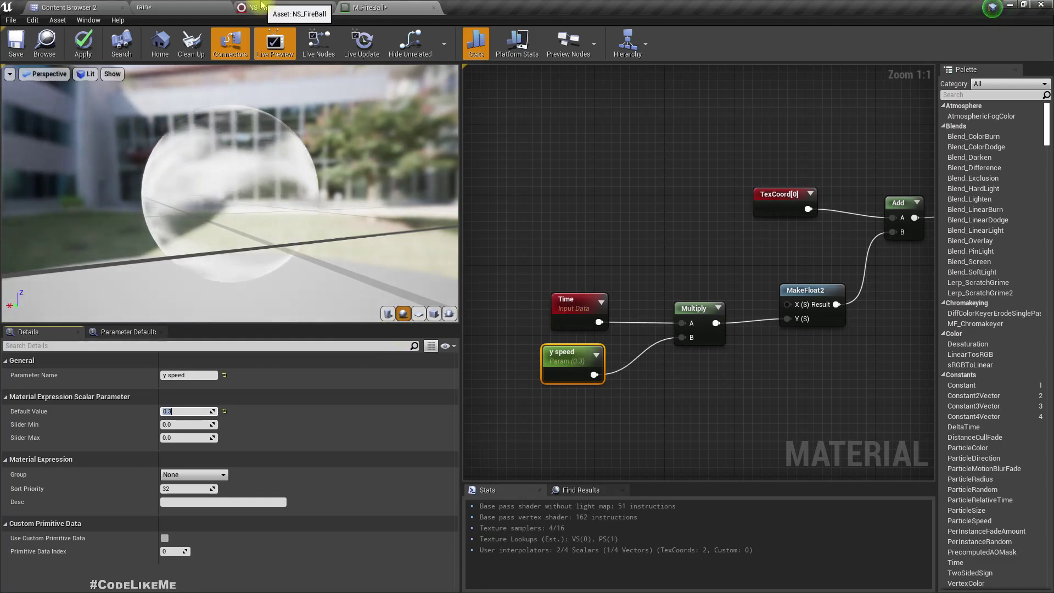
Apply the material and examine the ball's moving noise in the NS_FireBall preview
{"action": "left_click", "coordinate": [81, 38]}
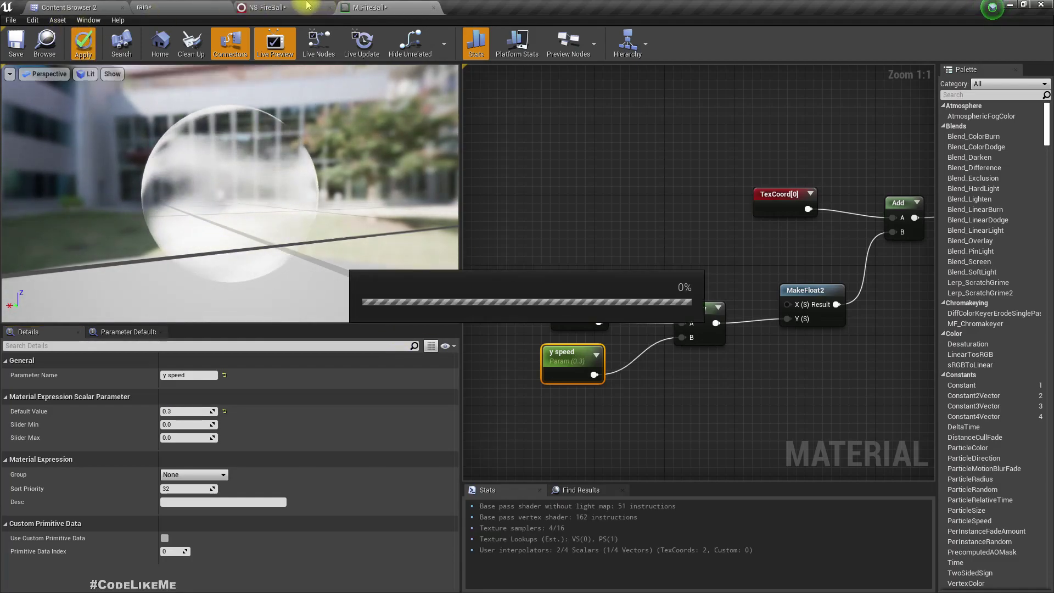
{"action": "left_click", "coordinate": [307, 6]}
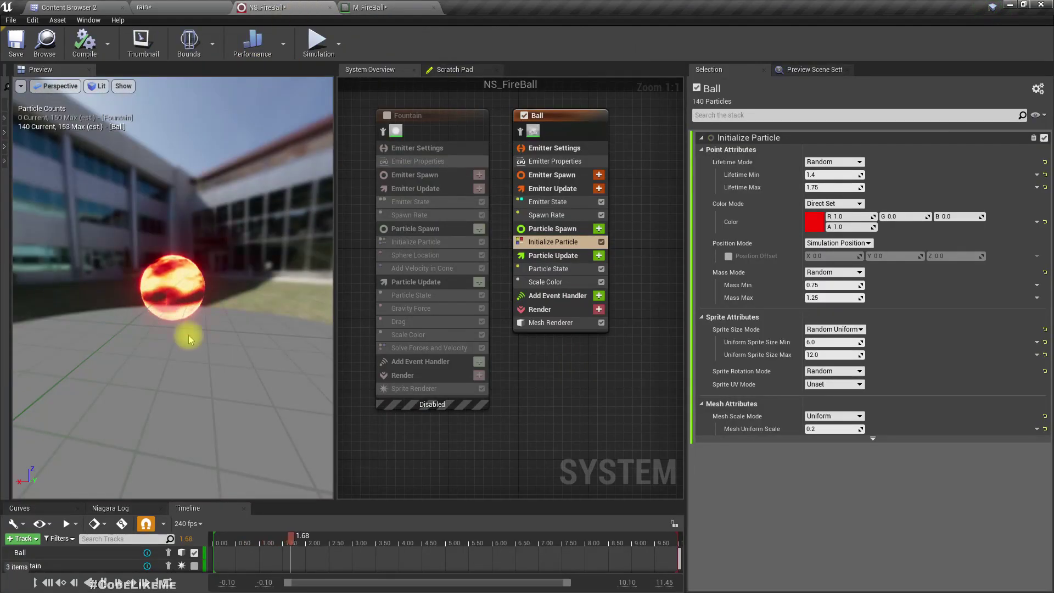
{"action": "scroll", "coordinate": [170, 298], "scroll_direction": "up", "scroll_amount": 3}
{"action": "scroll", "coordinate": [169, 301], "scroll_direction": "down", "scroll_amount": 5}
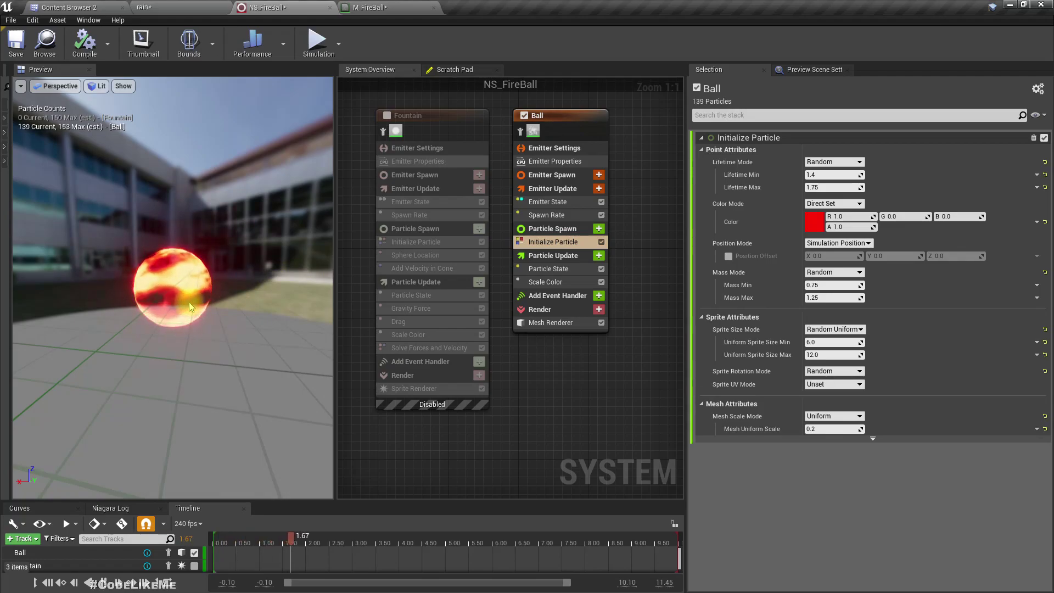
{"action": "left_click_drag", "start_coordinate": [189, 302], "coordinate": [193, 297]}
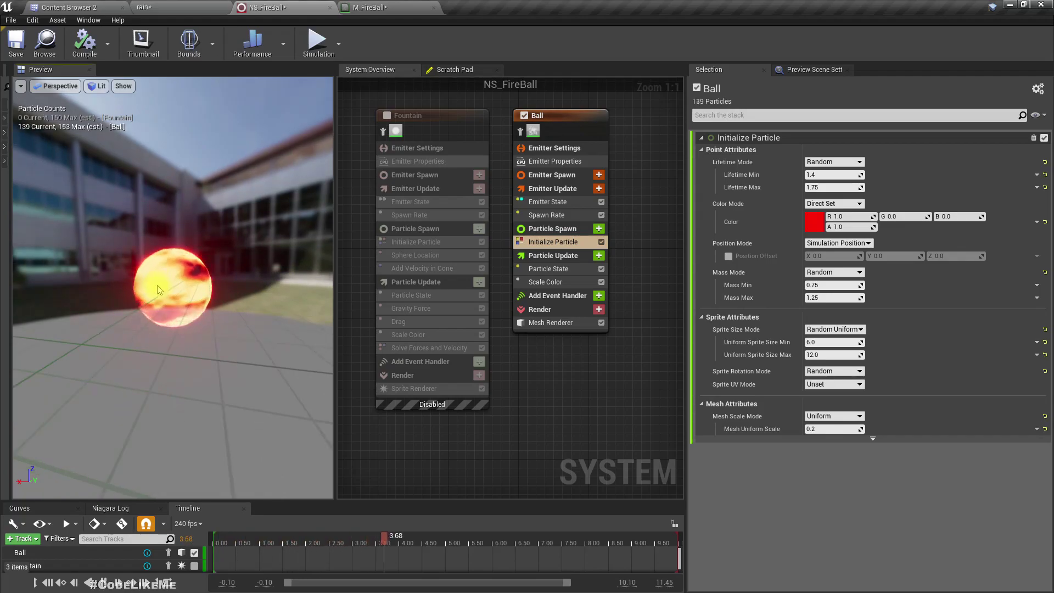
In M_FireBall, duplicate the T_Noise01 Texture Sample node and place the copy below the Add node
{"action": "left_click", "coordinate": [385, 7]}
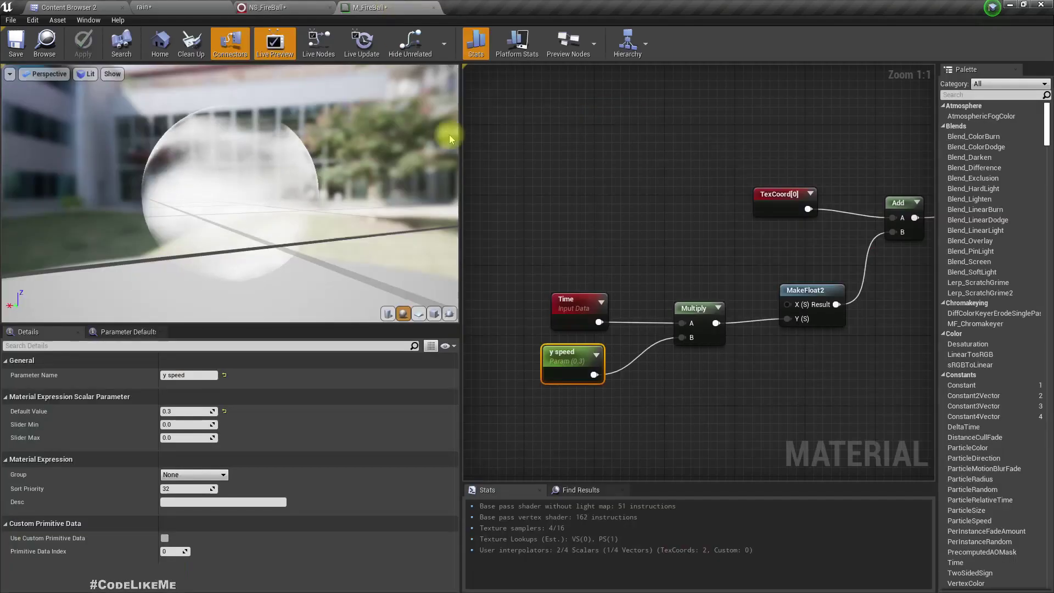
{"action": "right_click_drag", "start_coordinate": [575, 314], "coordinate": [571, 280]}
{"action": "scroll", "coordinate": [633, 273], "scroll_direction": "down", "scroll_amount": 2}
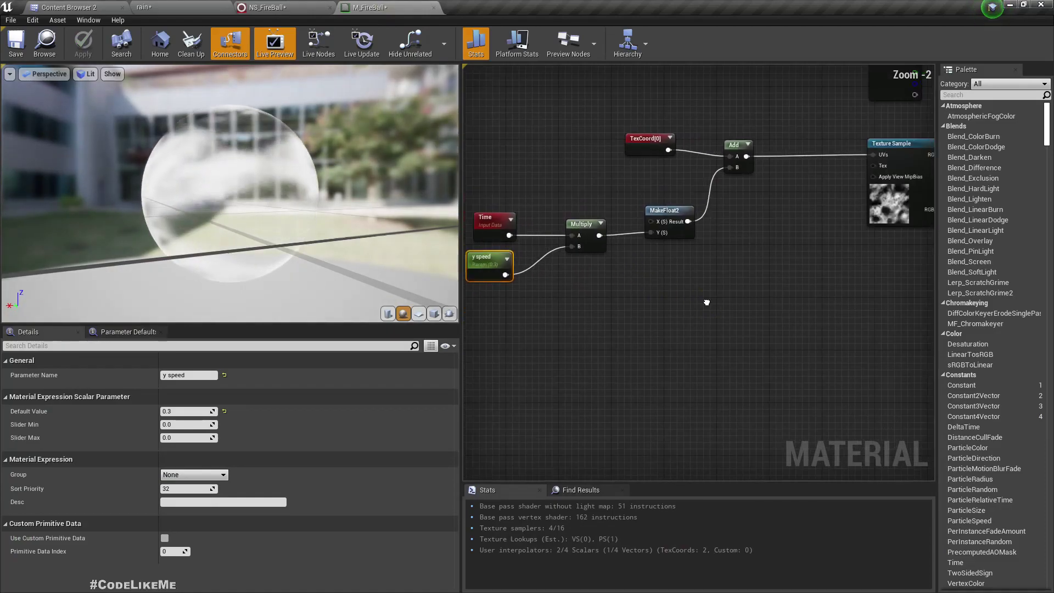
{"action": "right_click_drag", "start_coordinate": [764, 270], "coordinate": [660, 293]}
{"action": "left_click", "coordinate": [809, 198]}
{"action": "key", "text": "ctrl+c"}
{"action": "key", "text": "ctrl+v"}
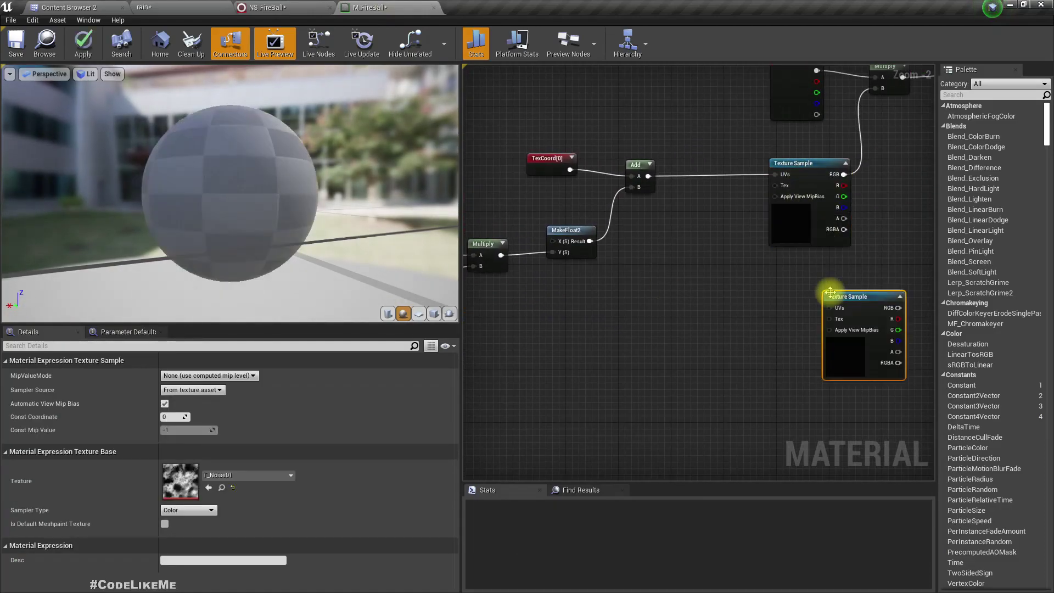
{"action": "left_click_drag", "start_coordinate": [869, 299], "coordinate": [698, 332]}
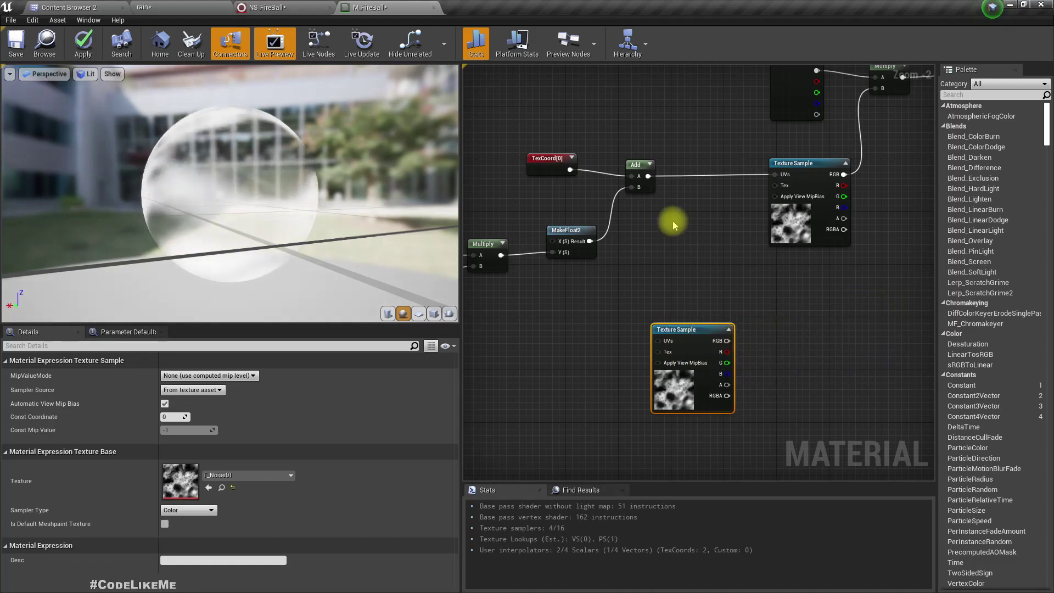
Insert a Multiply node between Add and the first Texture Sample's UVs, and feed its B input from the copied Texture Sample's R output
{"action": "left_click_drag", "start_coordinate": [649, 176], "coordinate": [784, 175]}
{"action": "type", "text": "*"}
{"action": "key", "text": "Return"}
{"action": "left_click_drag", "start_coordinate": [714, 179], "coordinate": [709, 171]}
{"action": "left_click_drag", "start_coordinate": [726, 352], "coordinate": [705, 193]}
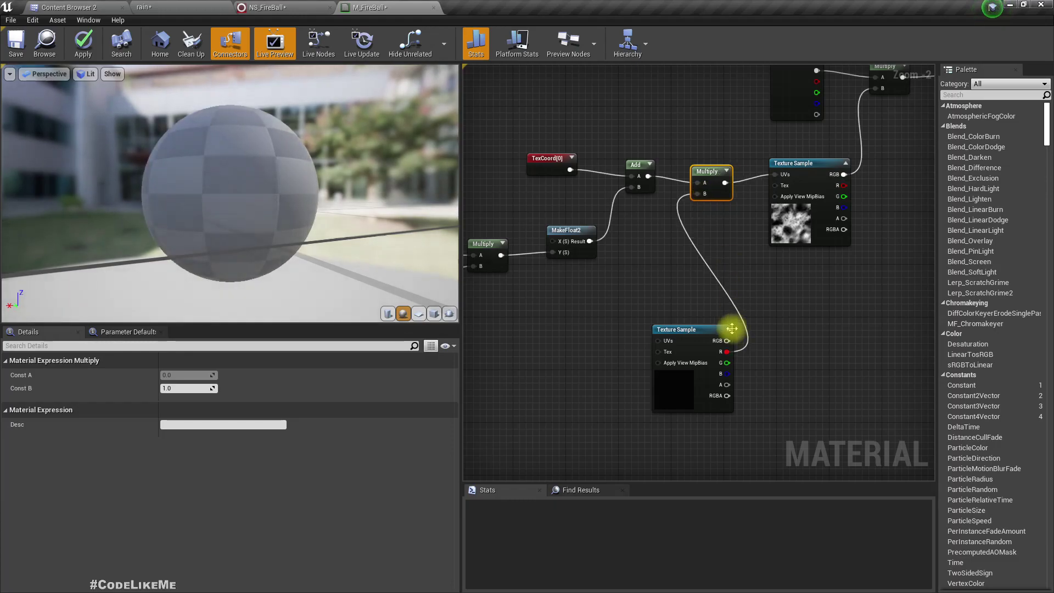
Move the copied T_Noise01 Texture Sample node a little to the left, so that it sits below the Add node
{"action": "left_click_drag", "start_coordinate": [337, 207], "coordinate": [330, 236]}
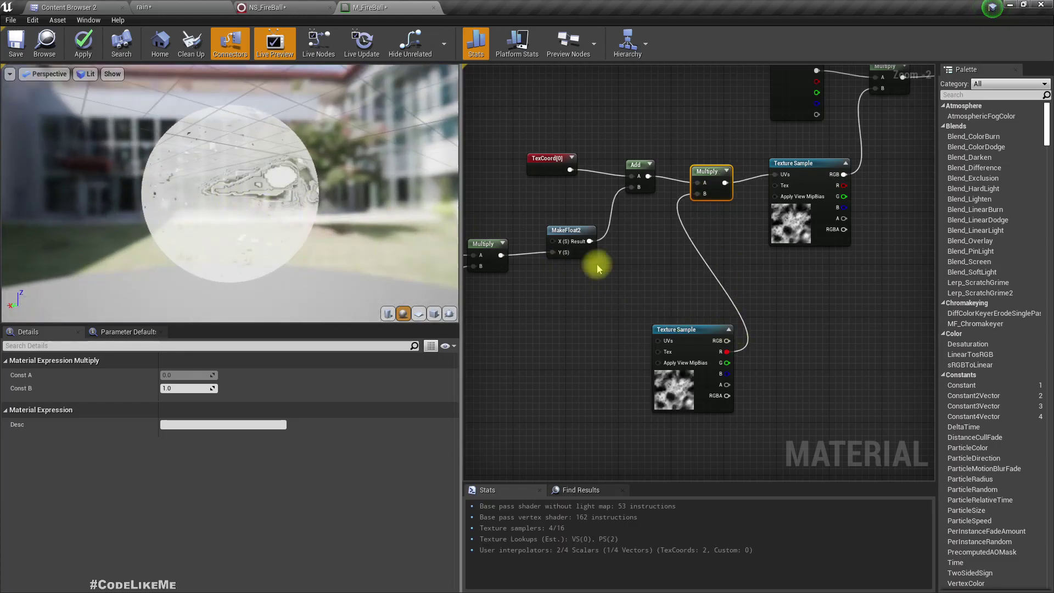
{"action": "right_click_drag", "start_coordinate": [599, 325], "coordinate": [645, 334]}
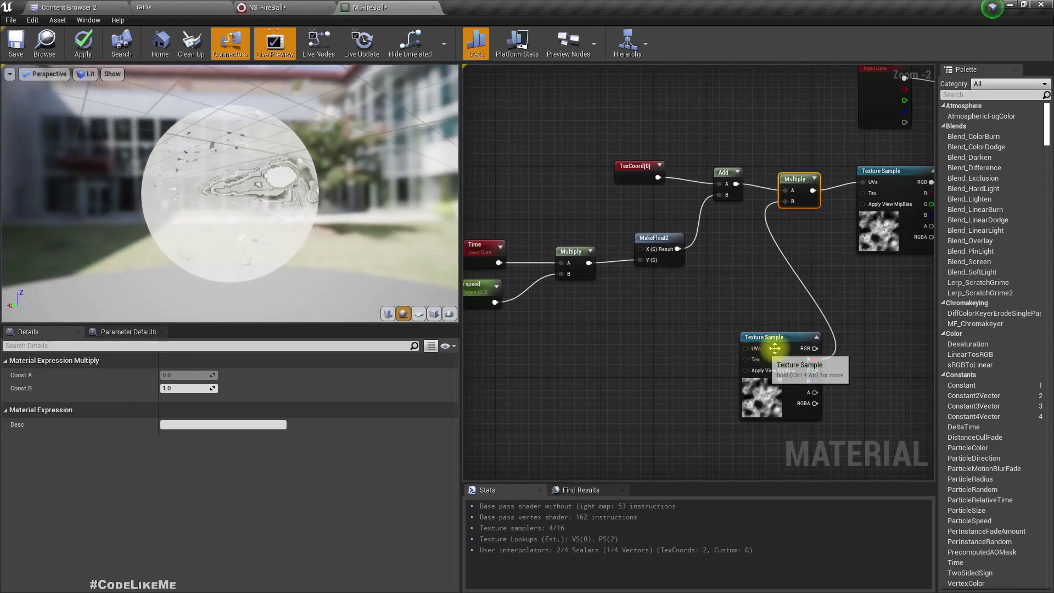
{"action": "left_click_drag", "start_coordinate": [773, 346], "coordinate": [733, 346]}
{"action": "left_click_drag", "start_coordinate": [255, 208], "coordinate": [274, 186]}
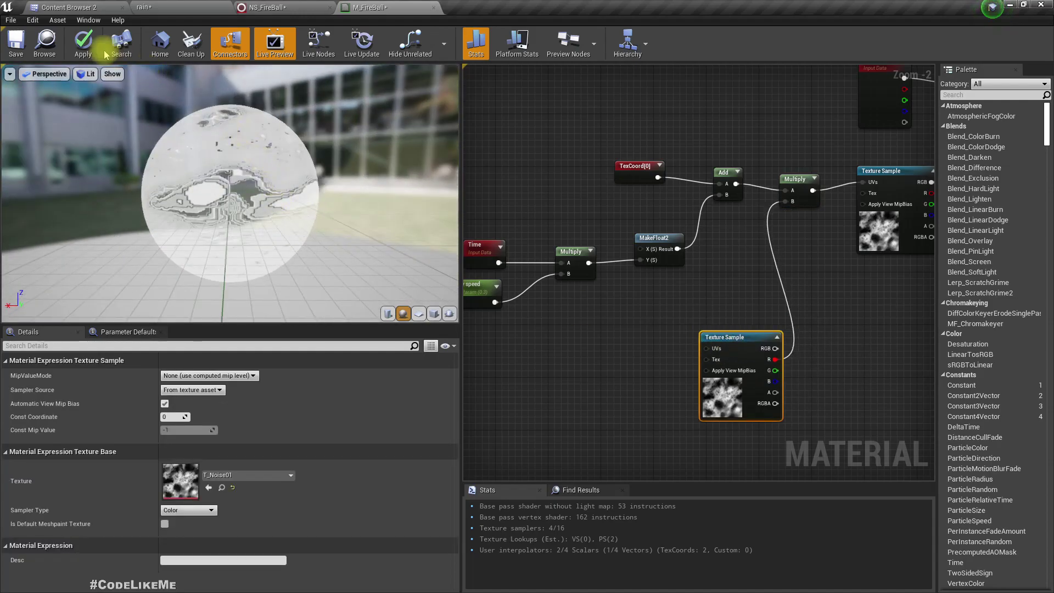
Apply the material and examine the distorted noise on the ball in the NS_FireBall preview
{"action": "left_click", "coordinate": [83, 44]}
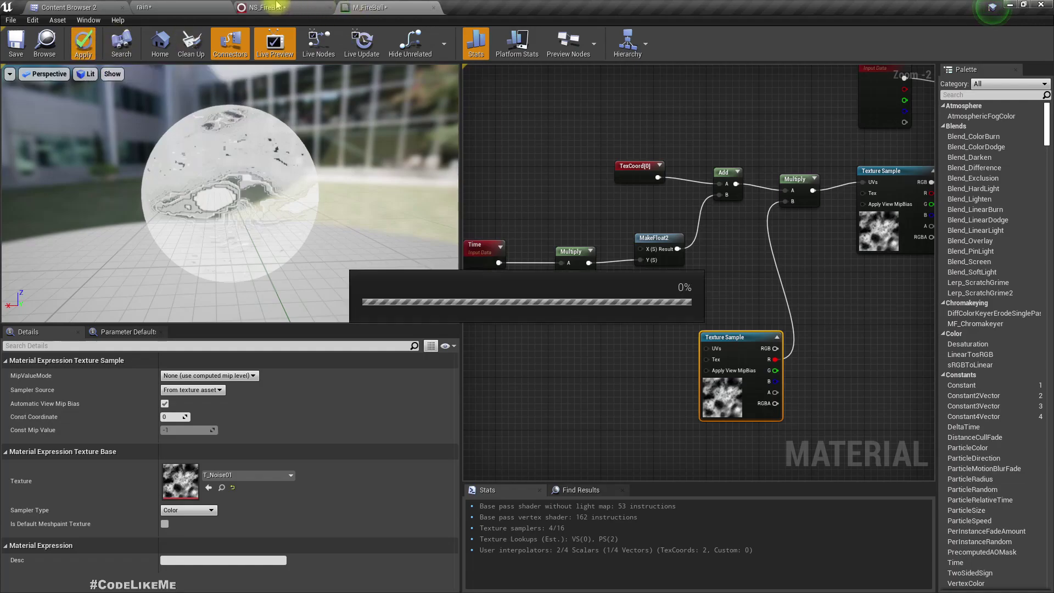
{"action": "left_click", "coordinate": [273, 6]}
{"action": "left_click_drag", "start_coordinate": [250, 294], "coordinate": [176, 289]}
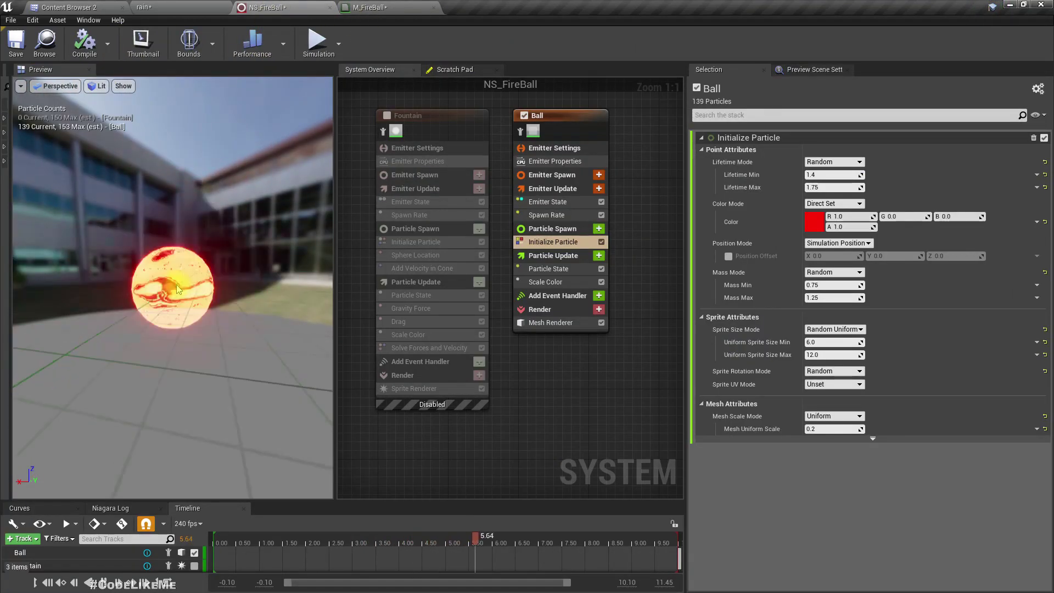
Back in M_FireBall, align the Multiply node with Add and move the TexCoord node farther left
{"action": "left_click", "coordinate": [376, 8]}
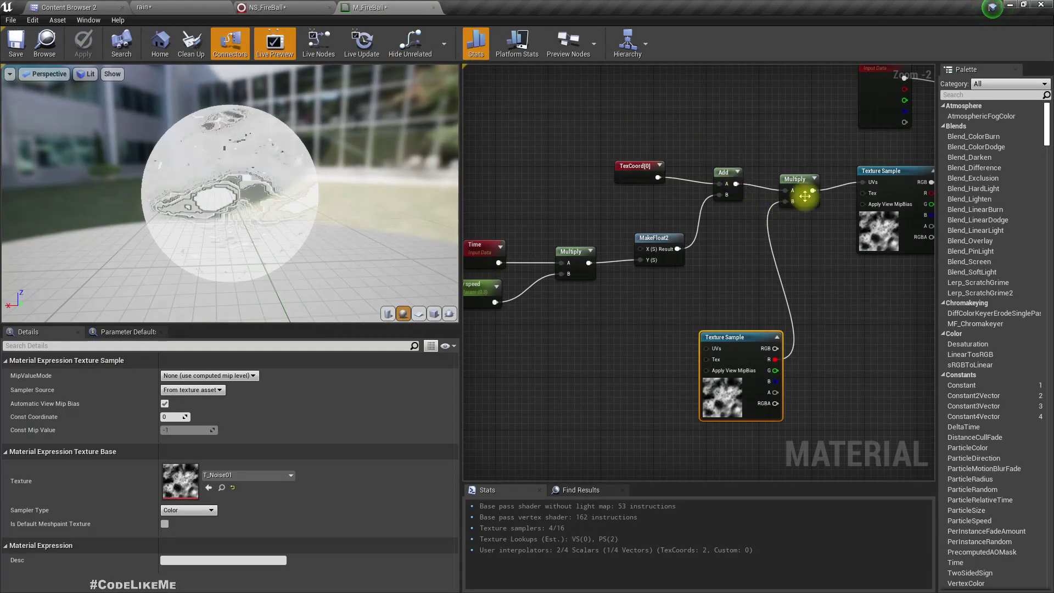
{"action": "left_click_drag", "start_coordinate": [796, 181], "coordinate": [795, 174]}
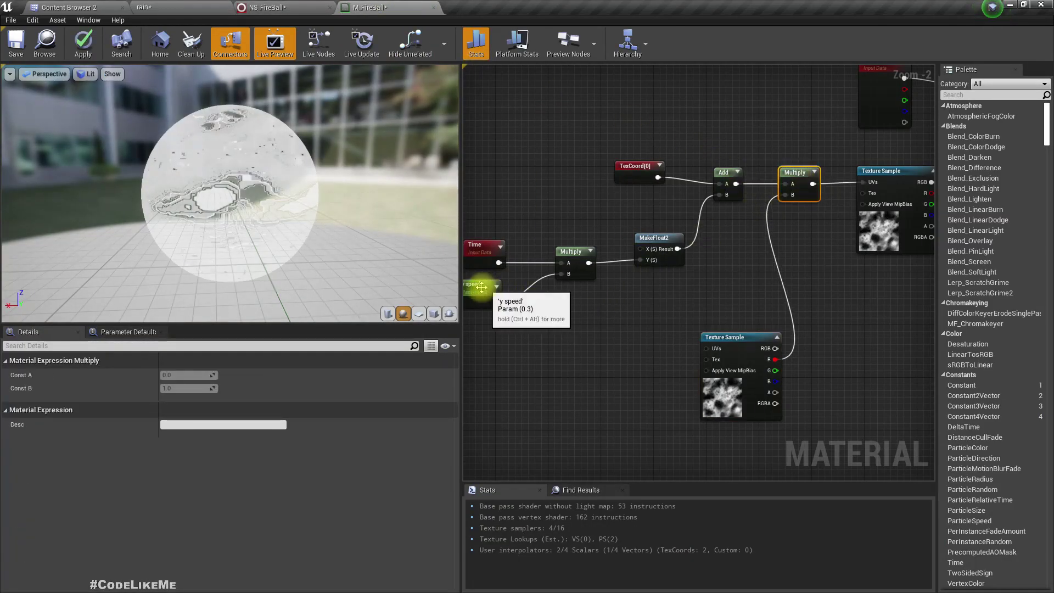
{"action": "left_click_drag", "start_coordinate": [231, 222], "coordinate": [203, 247]}
{"action": "right_click_drag", "start_coordinate": [611, 354], "coordinate": [701, 339]}
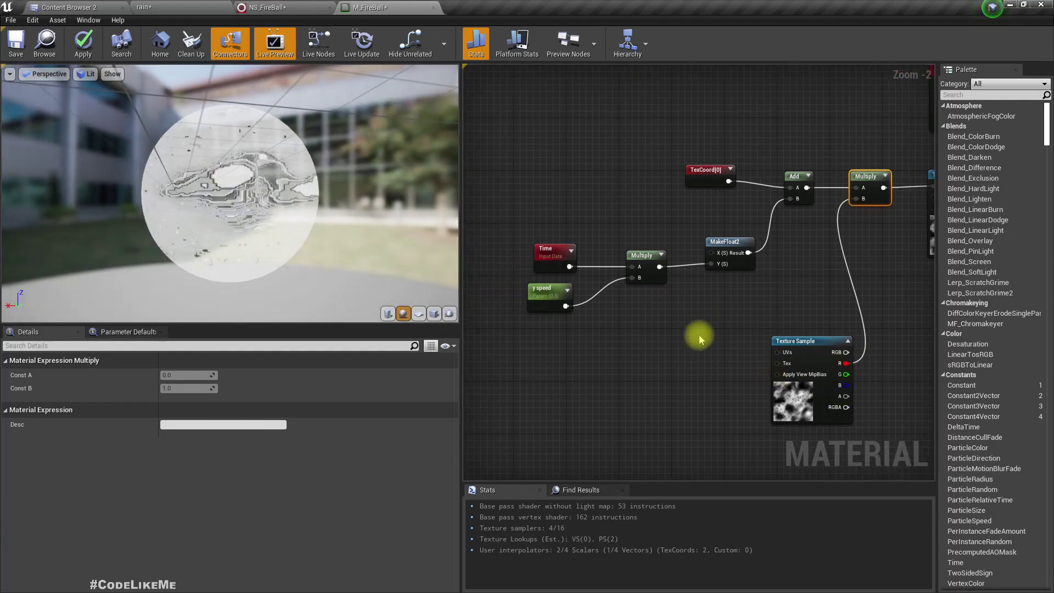
{"action": "left_click_drag", "start_coordinate": [708, 170], "coordinate": [662, 170]}
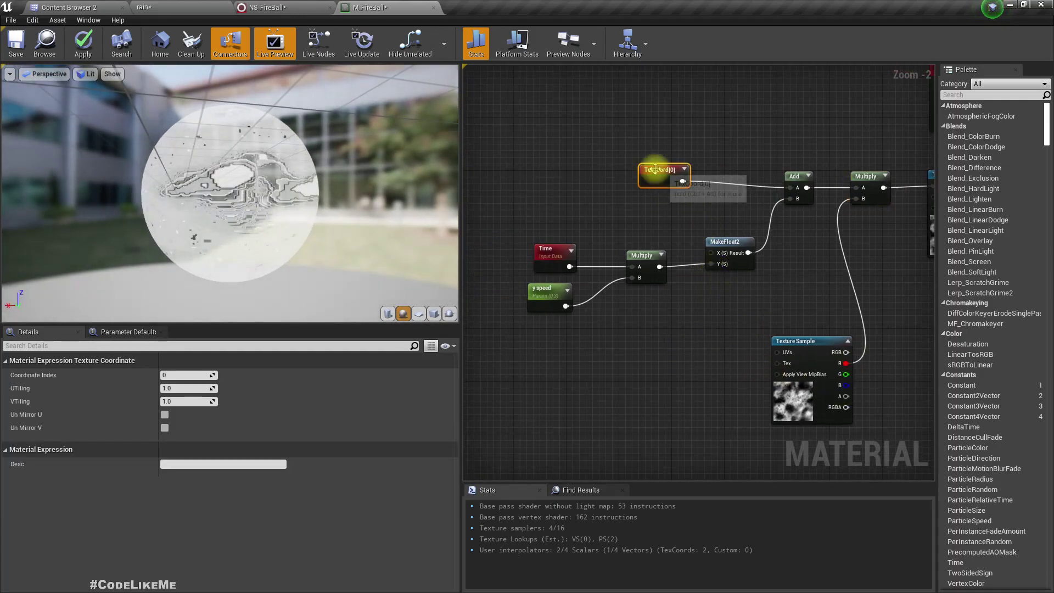
{"action": "left_click_drag", "start_coordinate": [788, 353], "coordinate": [609, 367]}
{"action": "type", "text": "textu"}
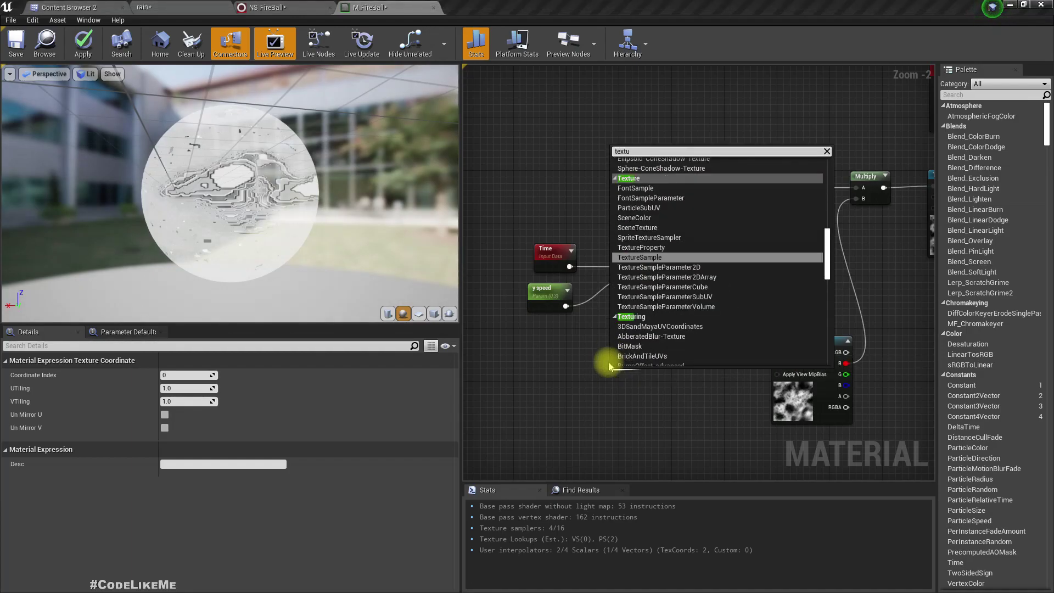
{"action": "key", "text": "Escape"}
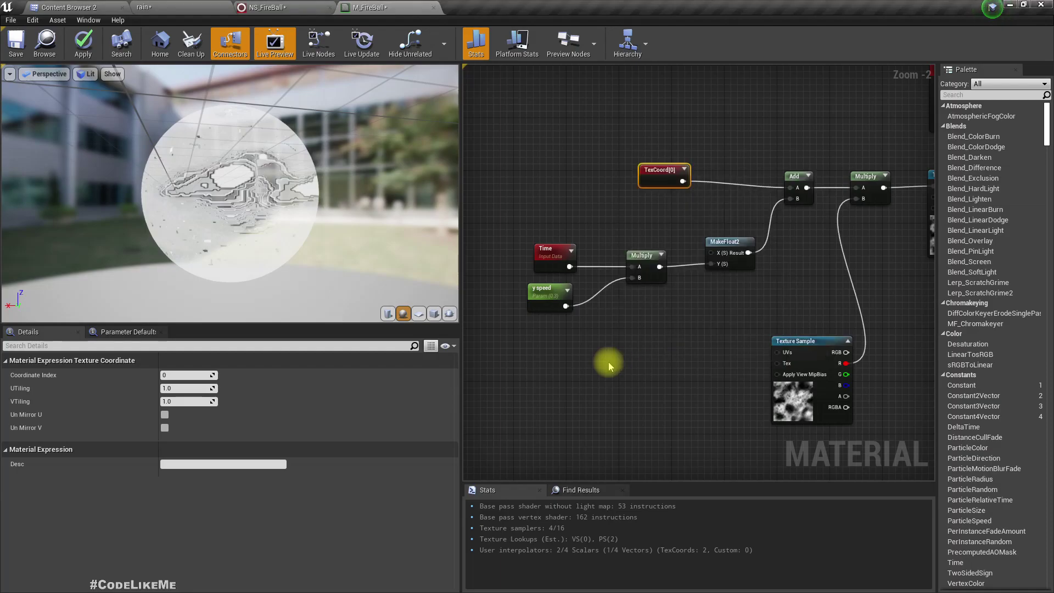
Try feeding the Add result into the copied Texture Sample's UVs and inspect the material preview
{"action": "right_click_drag", "start_coordinate": [609, 367], "coordinate": [476, 386]}
{"action": "left_click_drag", "start_coordinate": [258, 188], "coordinate": [285, 188]}
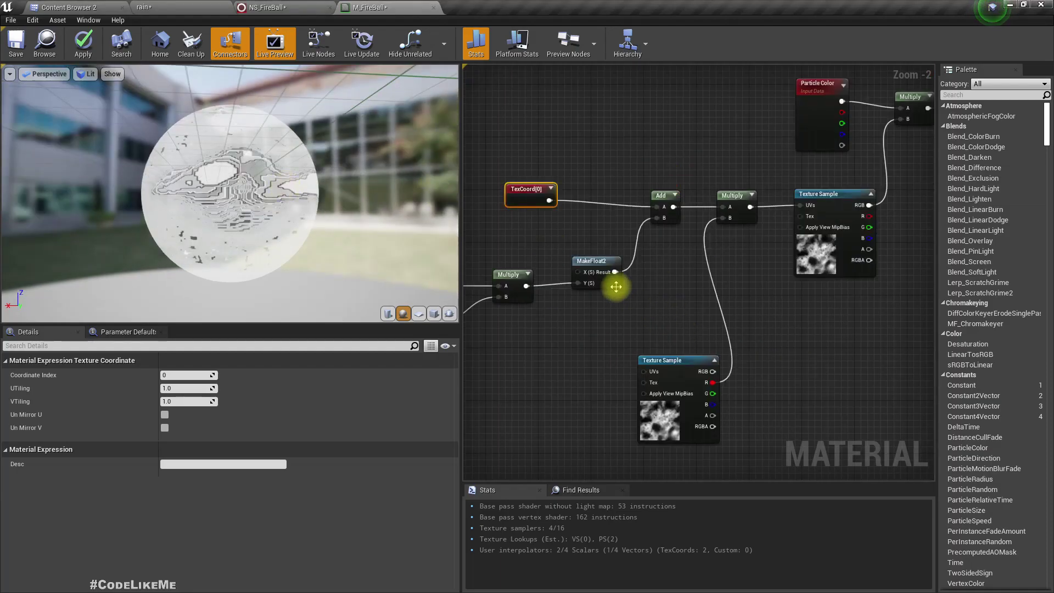
{"action": "left_click_drag", "start_coordinate": [615, 272], "coordinate": [654, 373]}
{"action": "left_click_drag", "start_coordinate": [673, 207], "coordinate": [649, 372]}
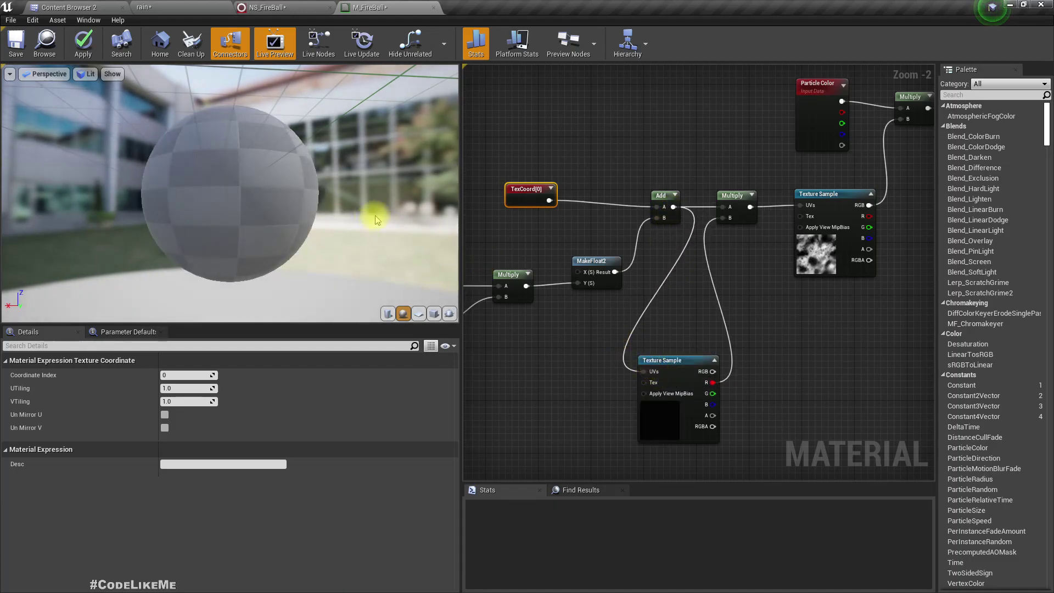
{"action": "left_click_drag", "start_coordinate": [263, 169], "coordinate": [316, 140]}
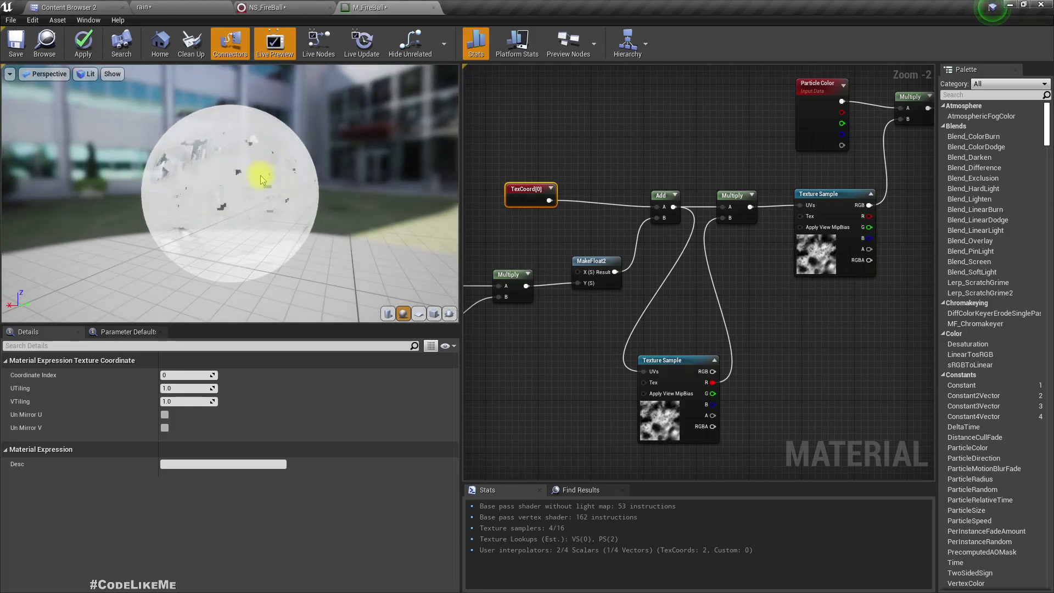
{"action": "left_click_drag", "start_coordinate": [260, 176], "coordinate": [236, 200]}
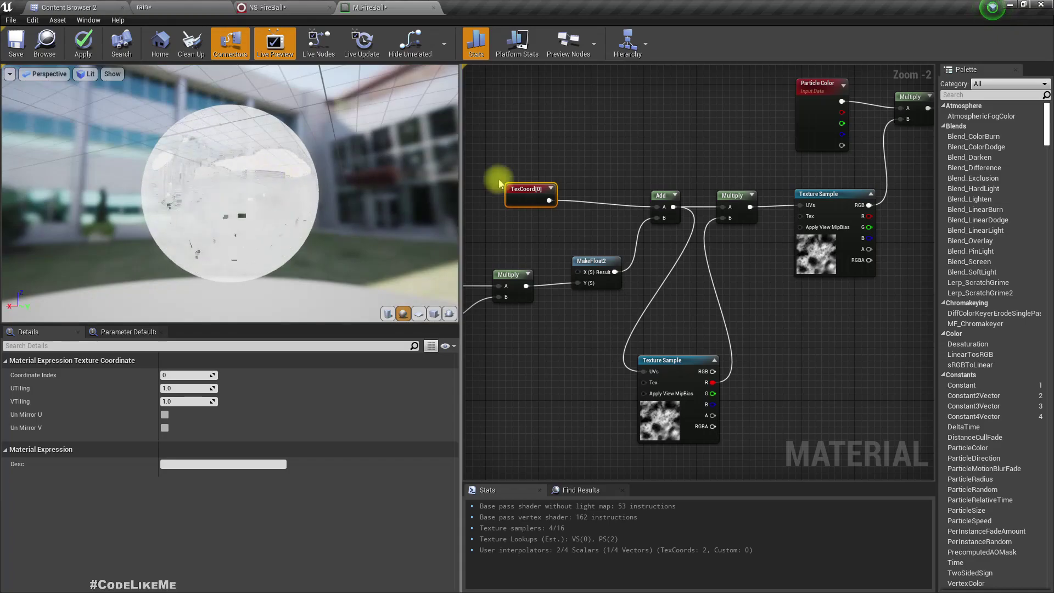
Add a Multiply node fed by TexCoord in its A input and connect its output to the copied Texture Sample's UVs
{"action": "left_click_drag", "start_coordinate": [515, 203], "coordinate": [473, 210]}
{"action": "right_click_drag", "start_coordinate": [536, 214], "coordinate": [575, 182]}
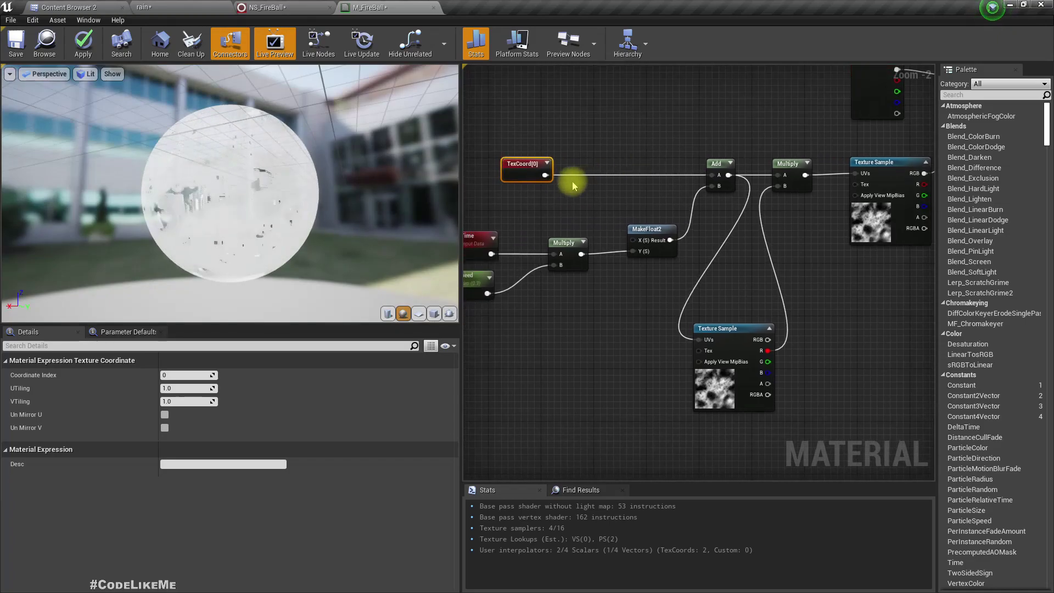
{"action": "left_click_drag", "start_coordinate": [545, 175], "coordinate": [604, 349]}
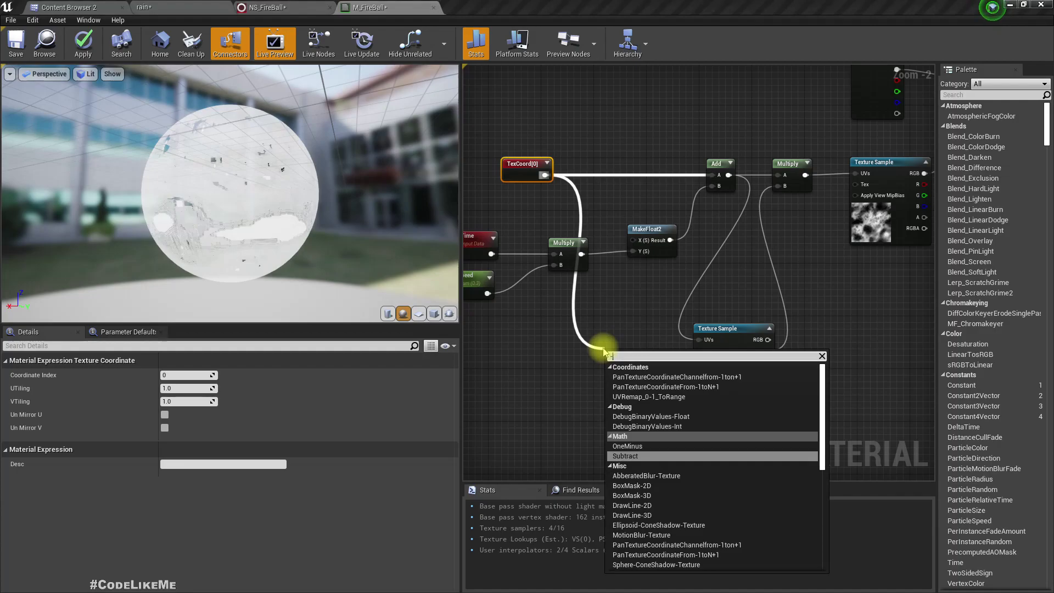
{"action": "type", "text": "multiply"}
{"action": "key", "text": "Return"}
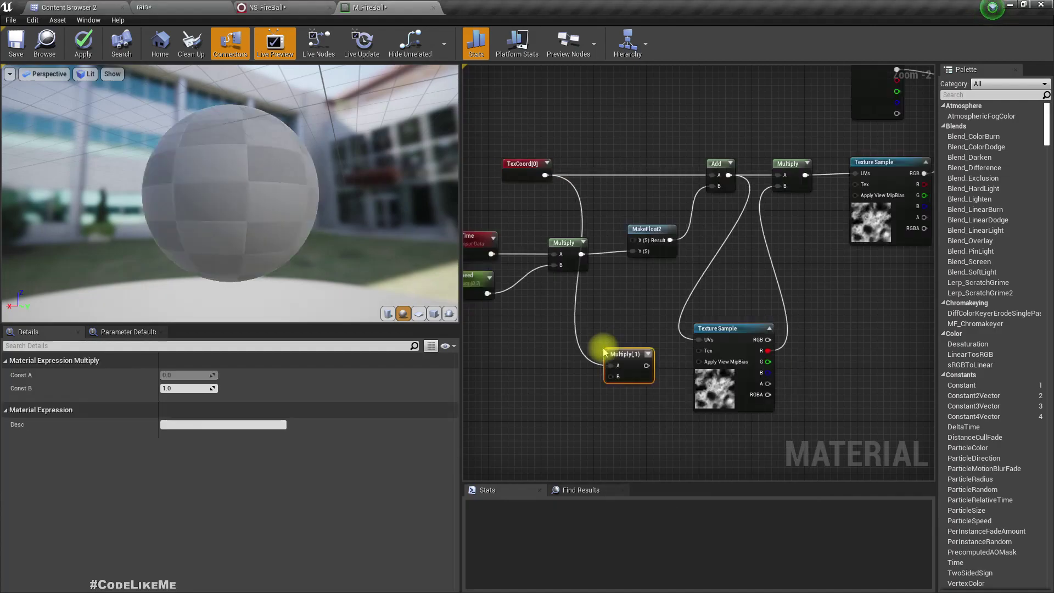
{"action": "left_click_drag", "start_coordinate": [647, 365], "coordinate": [708, 340]}
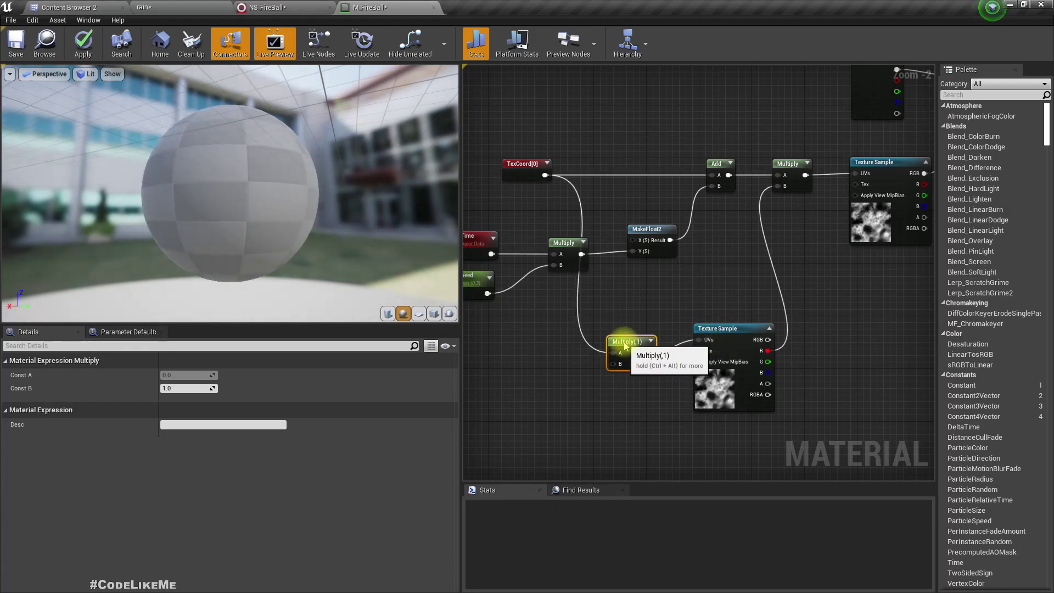
{"action": "left_click_drag", "start_coordinate": [626, 375], "coordinate": [622, 355]}
Try 0.2 and 2 as the new Multiply node's Const B, settle on 5, and check the preview
{"action": "left_click", "coordinate": [190, 388]}
{"action": "type", "text": "0.2"}
{"action": "key", "text": "Return"}
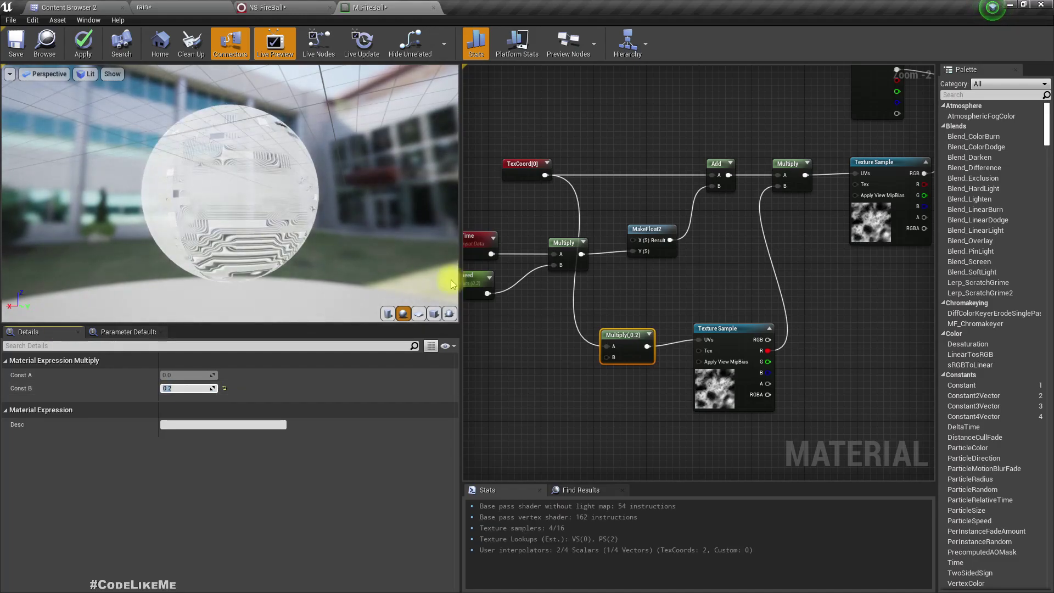
{"action": "type", "text": "2"}
{"action": "key", "text": "Return"}
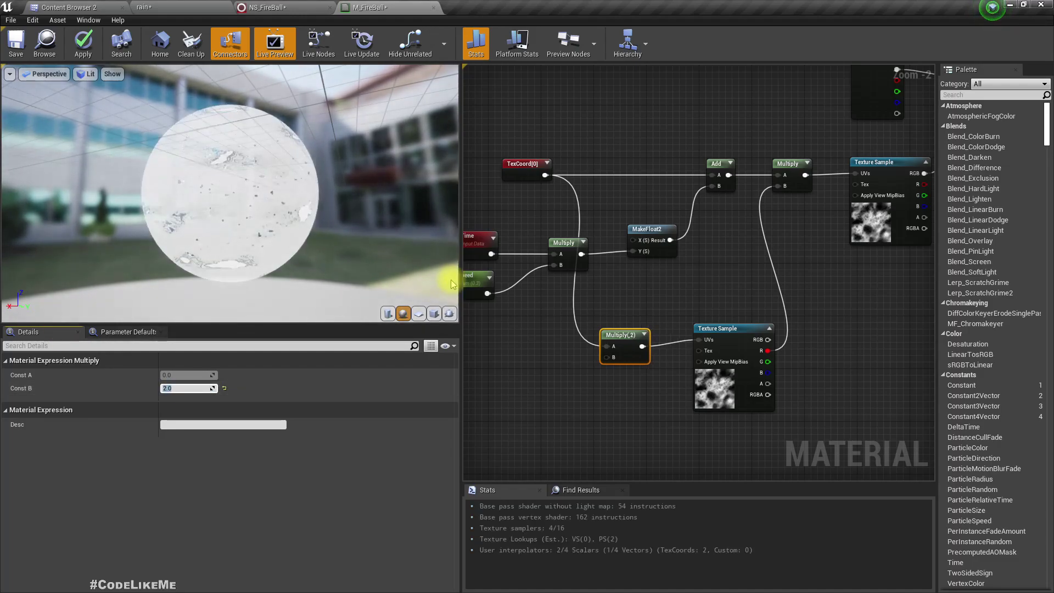
{"action": "type", "text": "5"}
{"action": "key", "text": "Return"}
{"action": "left_click_drag", "start_coordinate": [263, 160], "coordinate": [259, 173]}
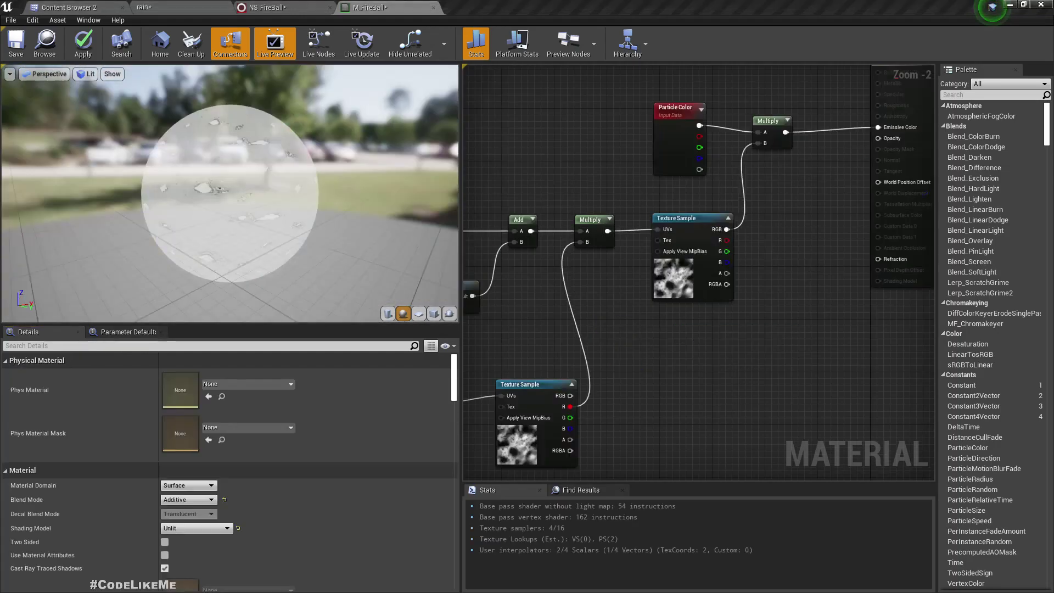
Multiply the Particle Color alpha by the first Texture Sample's alpha and connect the result to the material's Opacity
{"action": "right_click_drag", "start_coordinate": [743, 201], "coordinate": [609, 199]}
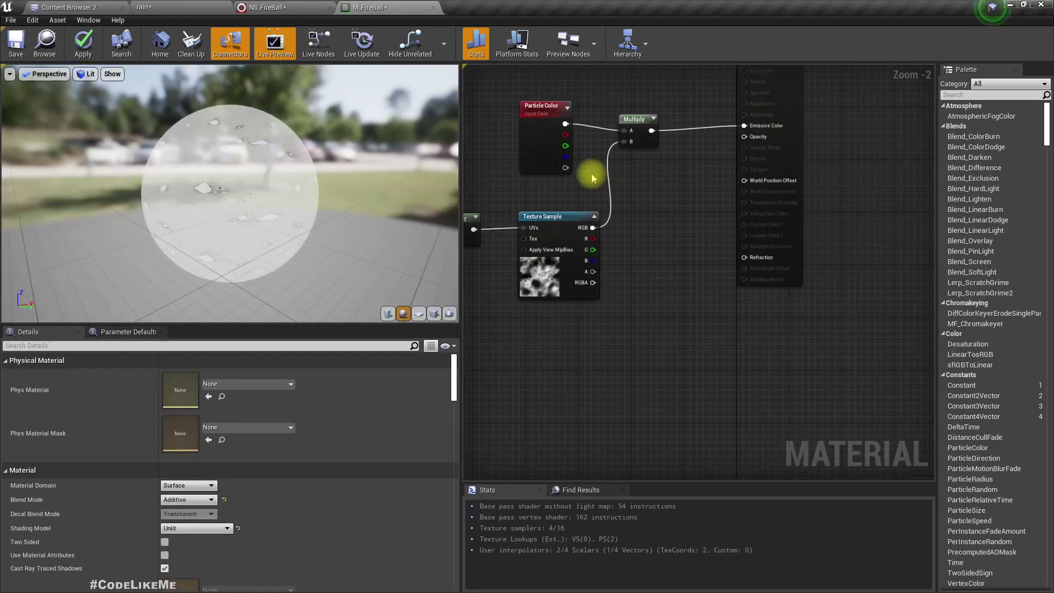
{"action": "left_click_drag", "start_coordinate": [565, 168], "coordinate": [632, 197]}
{"action": "type", "text": "multiply"}
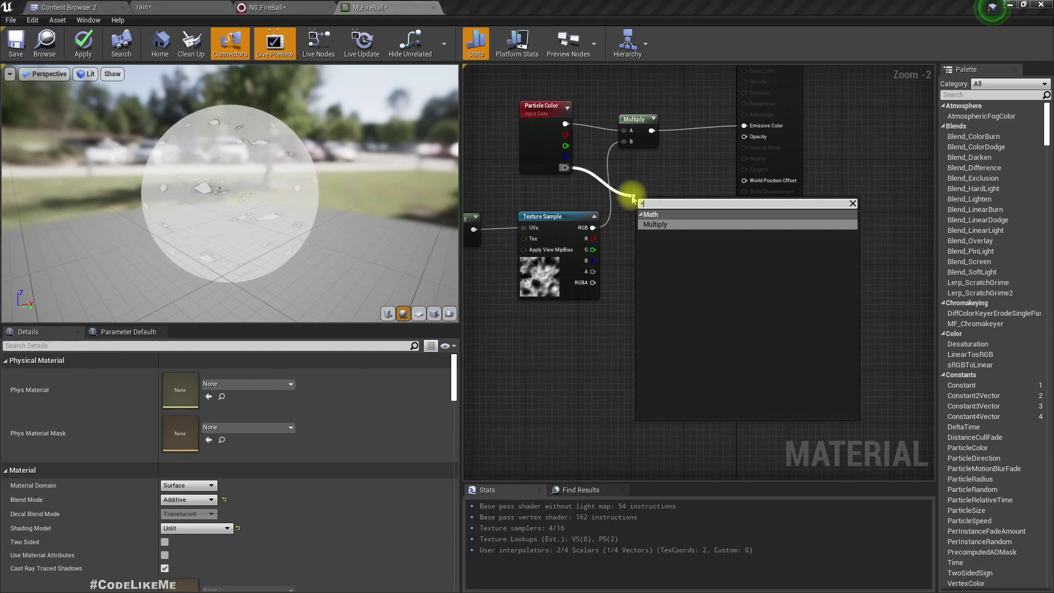
{"action": "key", "text": "Return"}
{"action": "left_click_drag", "start_coordinate": [593, 272], "coordinate": [746, 136]}
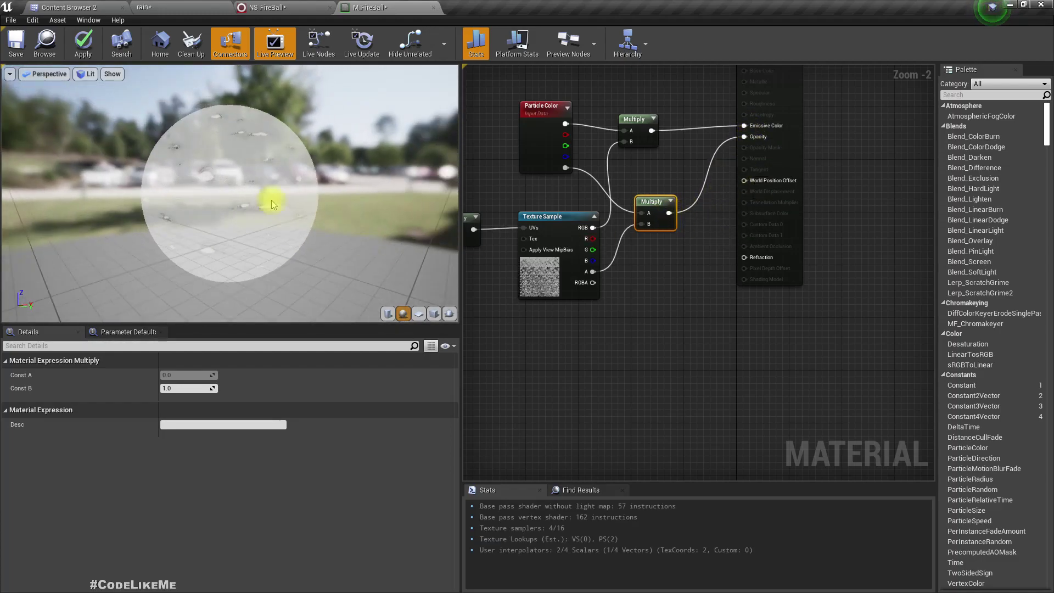
Replace the Multiply node between Add and the first Texture Sample's UVs with a second Add node
{"action": "right_click_drag", "start_coordinate": [537, 365], "coordinate": [831, 354]}
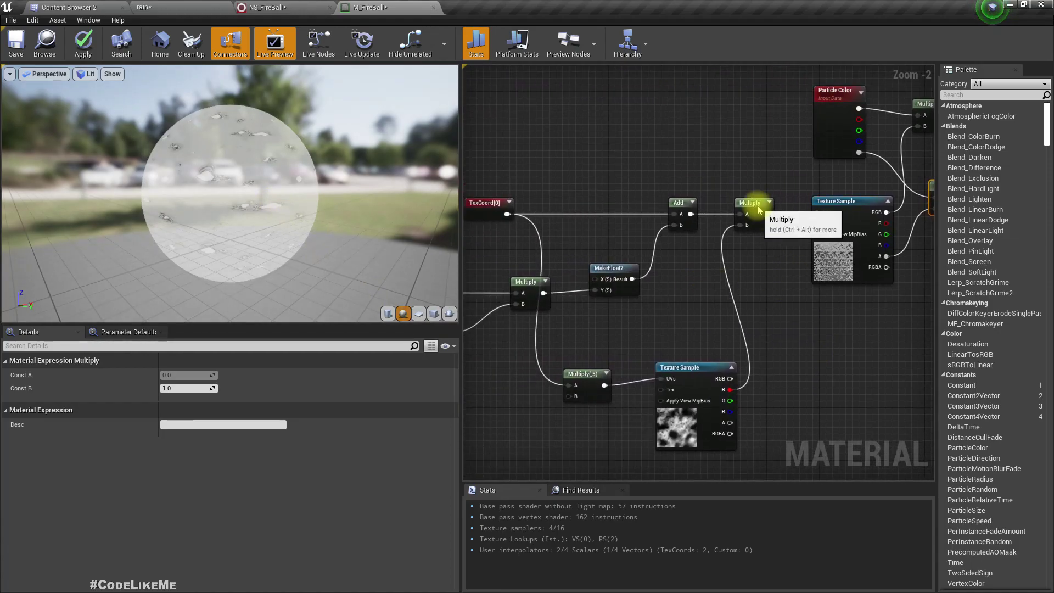
{"action": "key", "text": "Delete"}
{"action": "left_click_drag", "start_coordinate": [689, 213], "coordinate": [721, 214]}
{"action": "right_click", "coordinate": [731, 220]}
{"action": "type", "text": "+"}
{"action": "key", "text": "Return"}
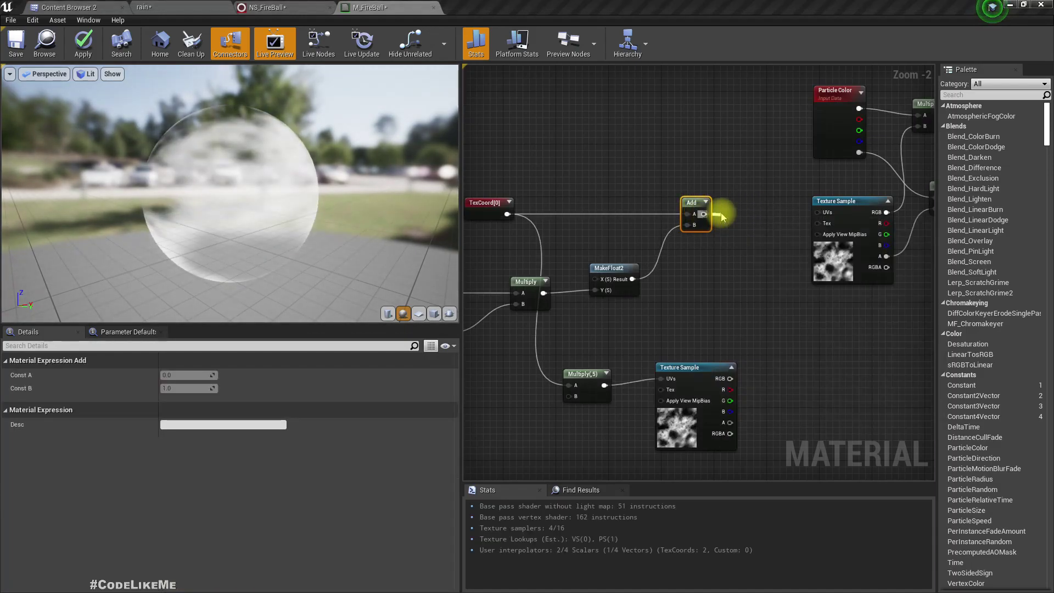
{"action": "left_click", "coordinate": [720, 214]}
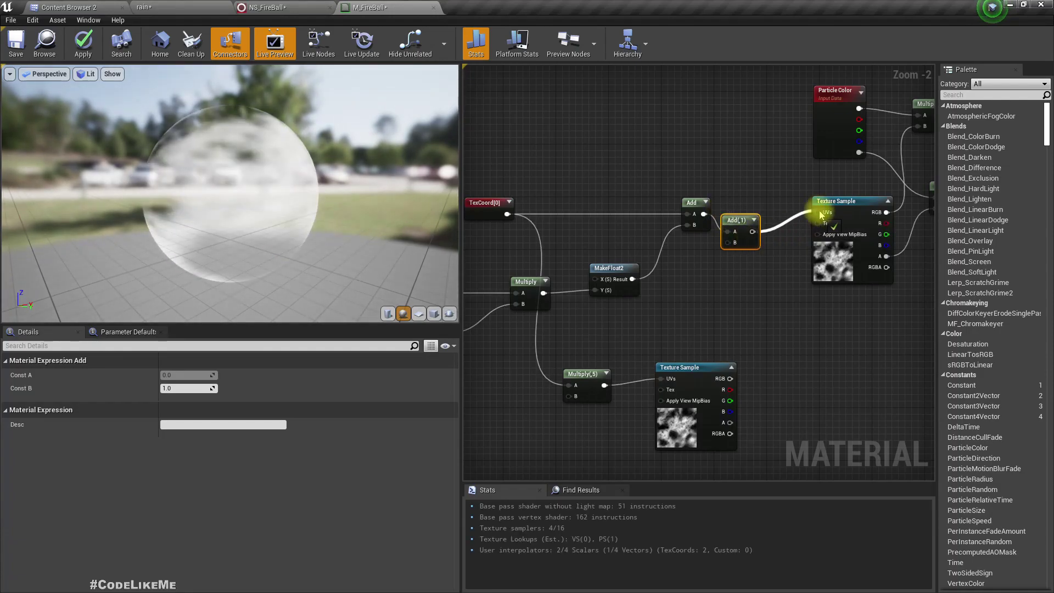
{"action": "left_click_drag", "start_coordinate": [819, 212], "coordinate": [820, 212]}
{"action": "left_click_drag", "start_coordinate": [739, 227], "coordinate": [757, 222]}
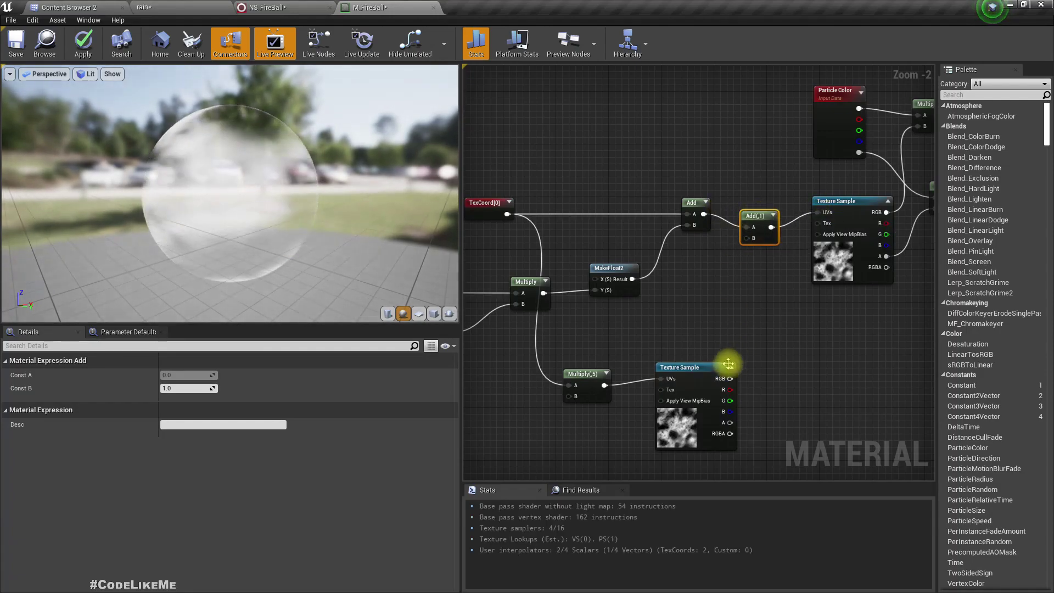
Feed the second Add node's B input from the copied Texture Sample's R output and inspect the preview
{"action": "left_click_drag", "start_coordinate": [730, 379], "coordinate": [751, 284]}
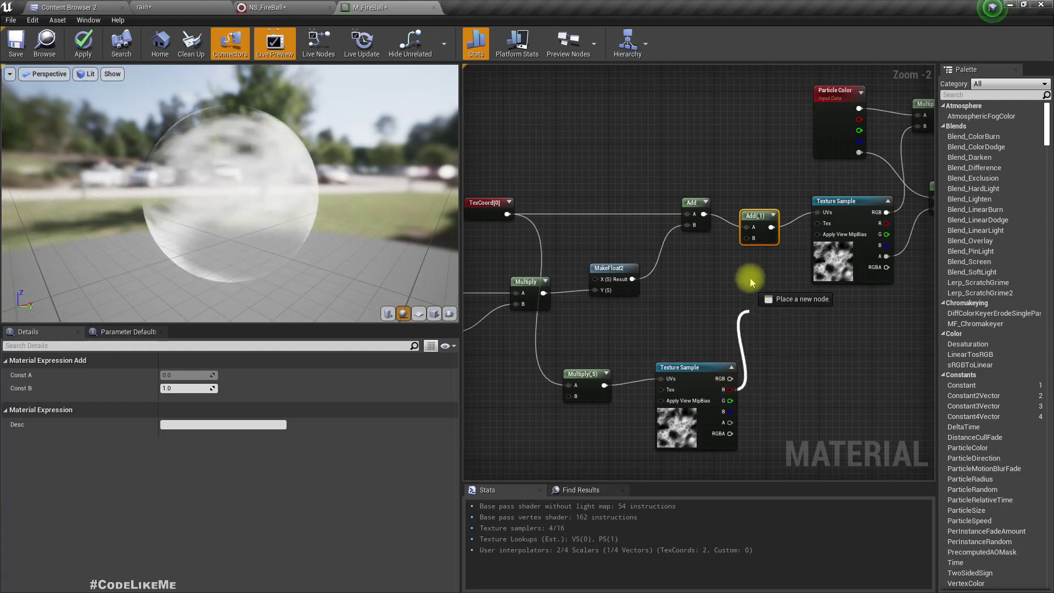
{"action": "left_click_drag", "start_coordinate": [755, 242], "coordinate": [754, 239]}
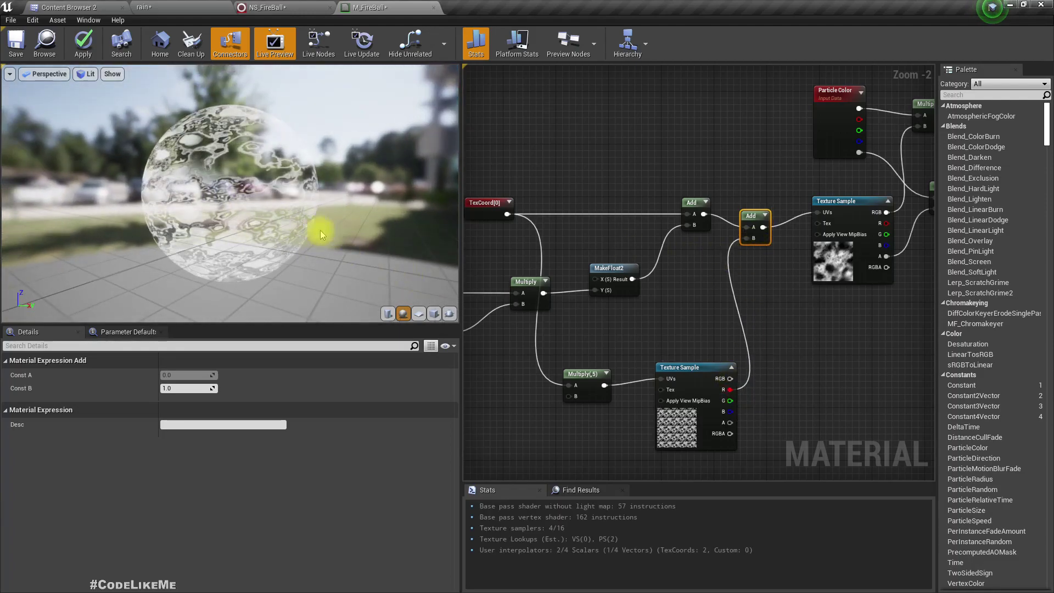
{"action": "left_click_drag", "start_coordinate": [259, 197], "coordinate": [255, 199]}
Move the Const B 5 Multiply node up slightly, and duplicate the Time, y speed and Multiply nodes, placing the copies below the originals
{"action": "right_click_drag", "start_coordinate": [568, 425], "coordinate": [669, 403]}
{"action": "left_click", "coordinate": [678, 354]}
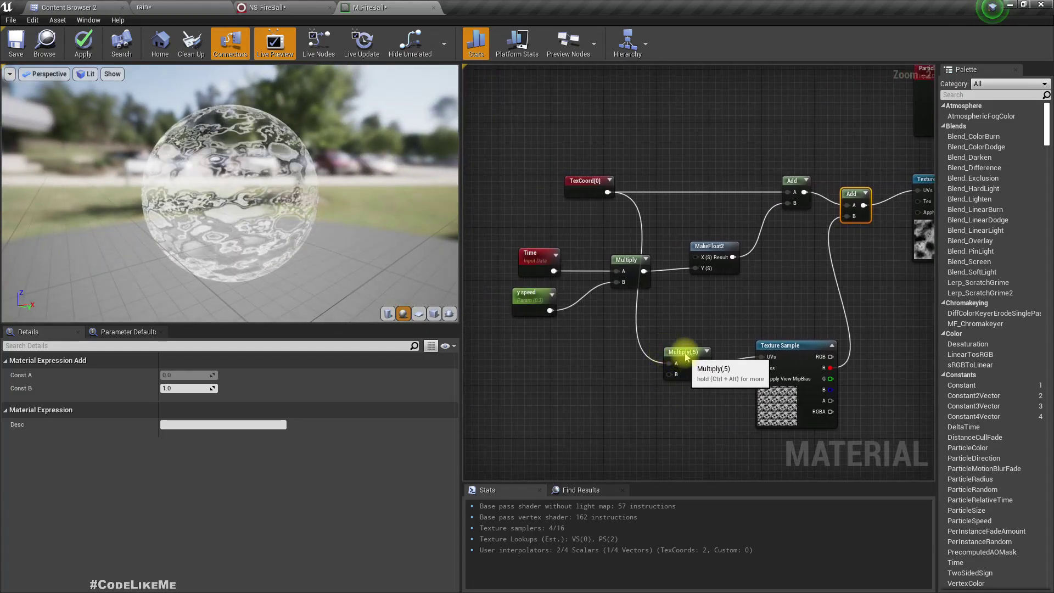
{"action": "left_click", "coordinate": [658, 319]}
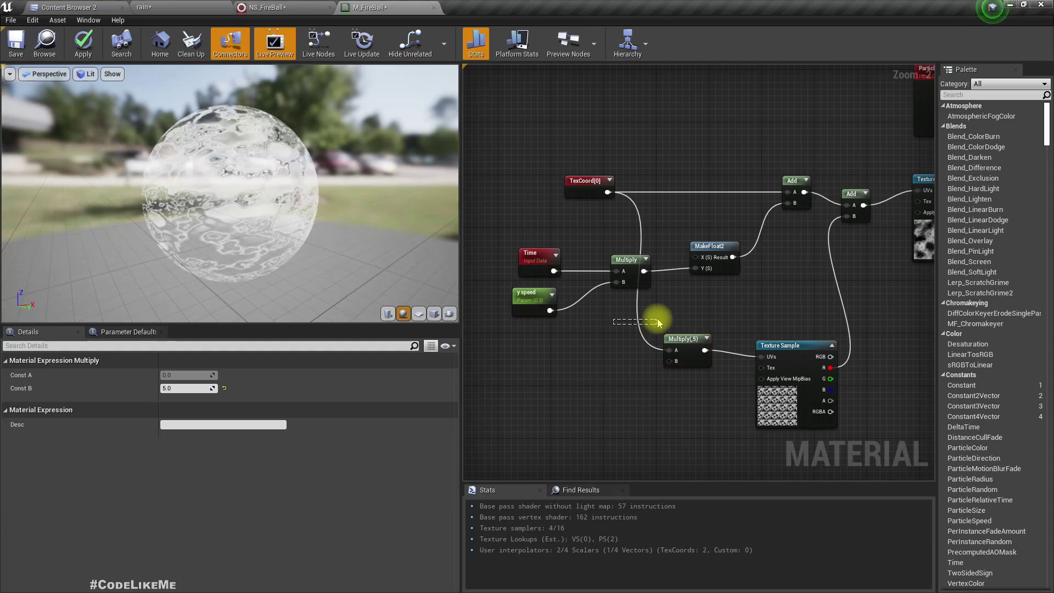
{"action": "left_click_drag", "start_coordinate": [536, 258], "coordinate": [538, 259]}
{"action": "key", "text": "ctrl+c"}
{"action": "key", "text": "ctrl+v"}
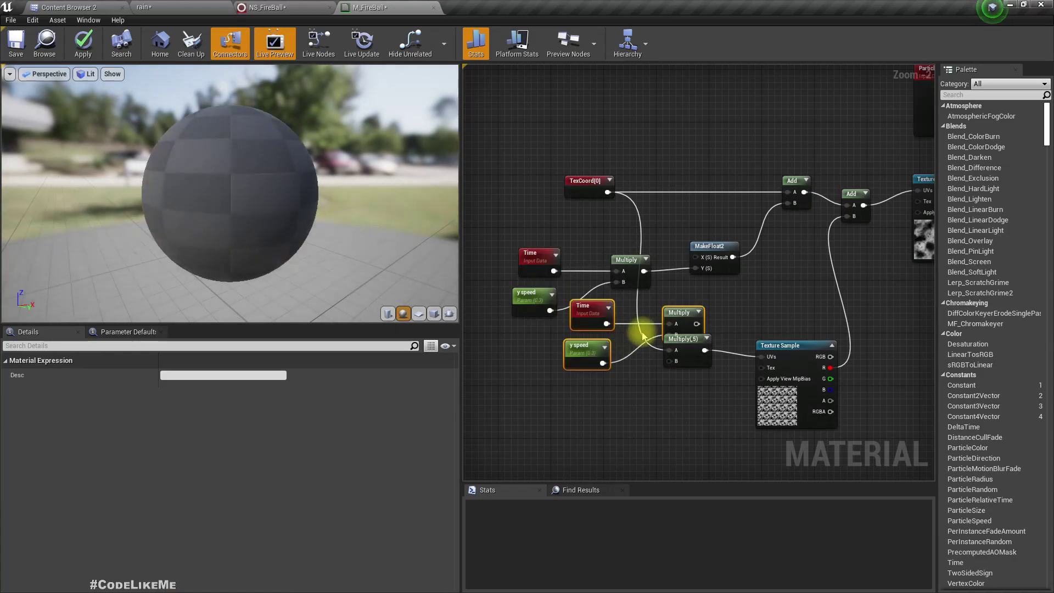
{"action": "left_click_drag", "start_coordinate": [667, 325], "coordinate": [565, 399]}
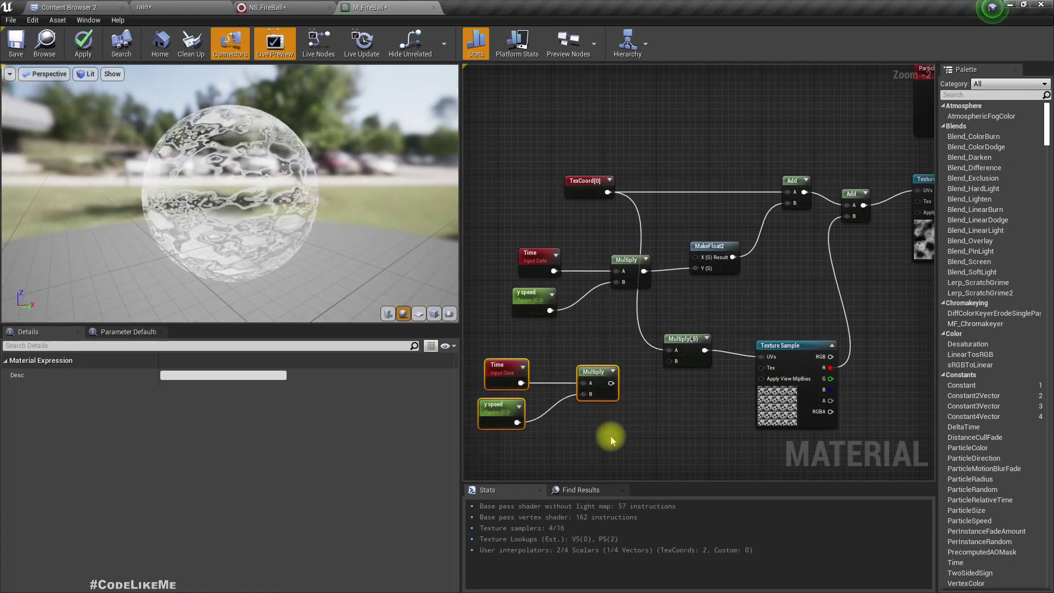
Replace the copied y speed node by promoting the lower Multiply node's B input to a new parameter, placed below the copied Time node
{"action": "right_click_drag", "start_coordinate": [596, 436], "coordinate": [680, 416]}
{"action": "left_click", "coordinate": [575, 394]}
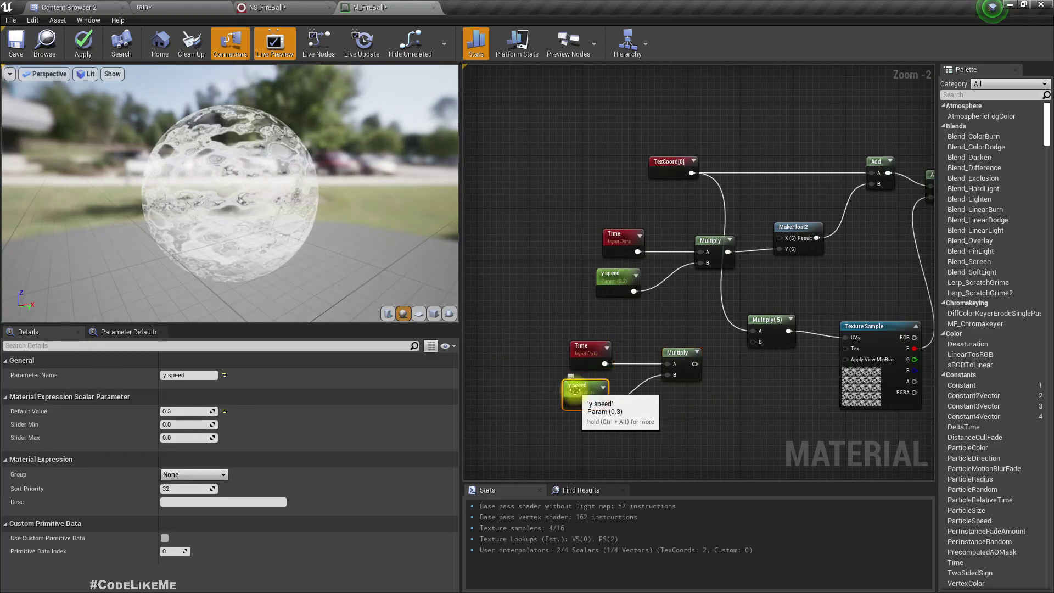
{"action": "key", "text": "Delete"}
{"action": "right_click", "coordinate": [661, 371]}
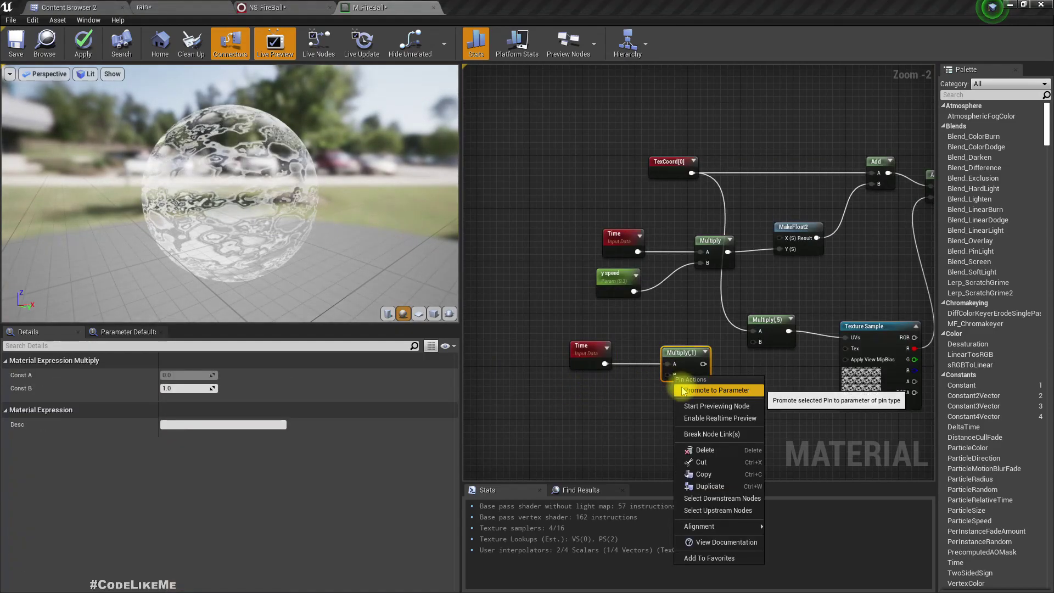
{"action": "left_click", "coordinate": [687, 391]}
{"action": "left_click_drag", "start_coordinate": [631, 373], "coordinate": [589, 416]}
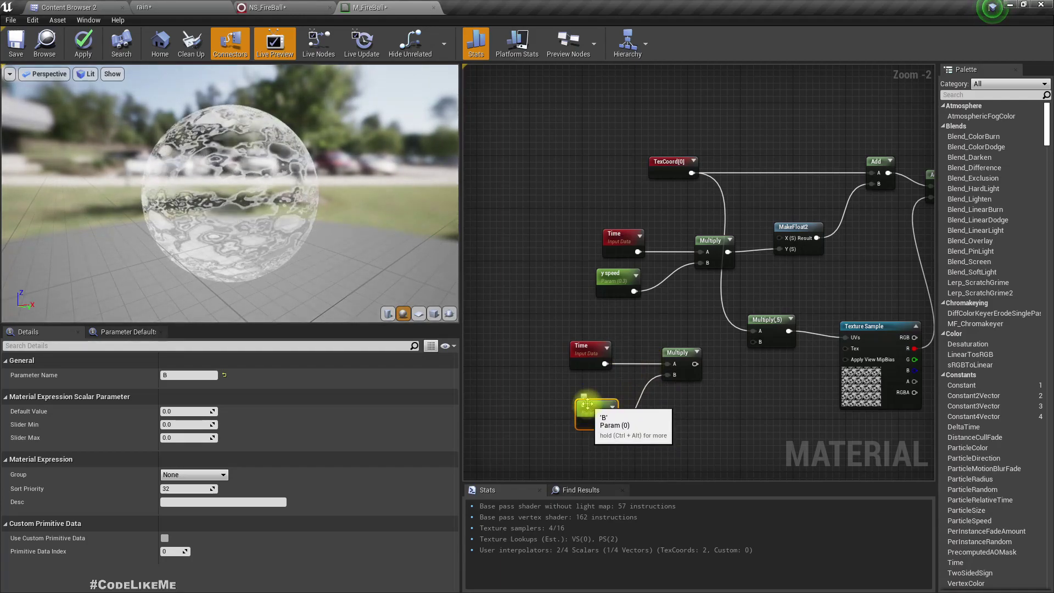
Rename the new scalar parameter to X Speed
{"action": "double_click", "coordinate": [588, 405]}
{"action": "left_click", "coordinate": [164, 375]}
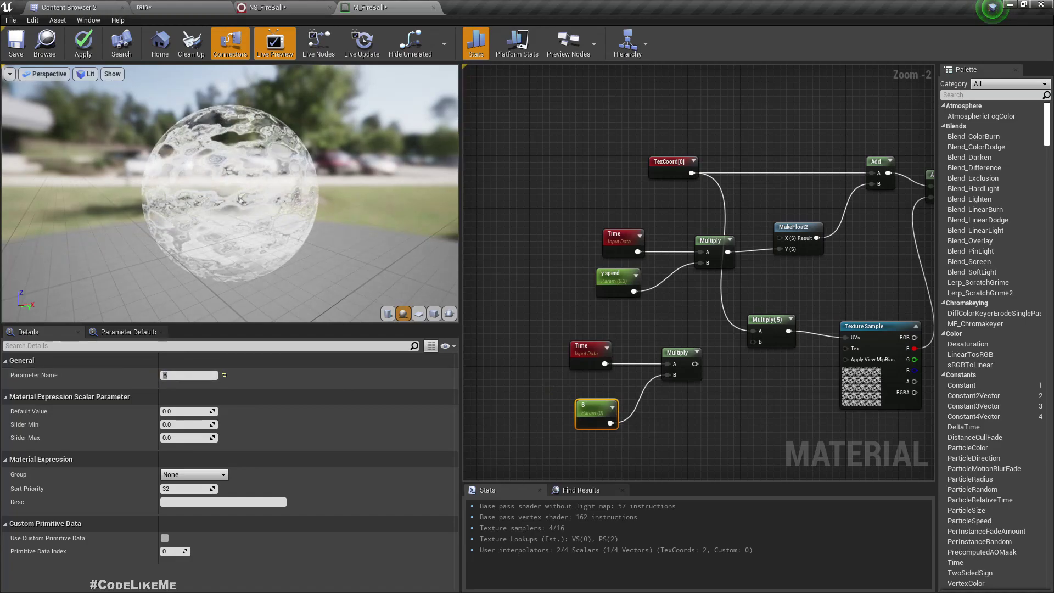
{"action": "left_click", "coordinate": [210, 375]}
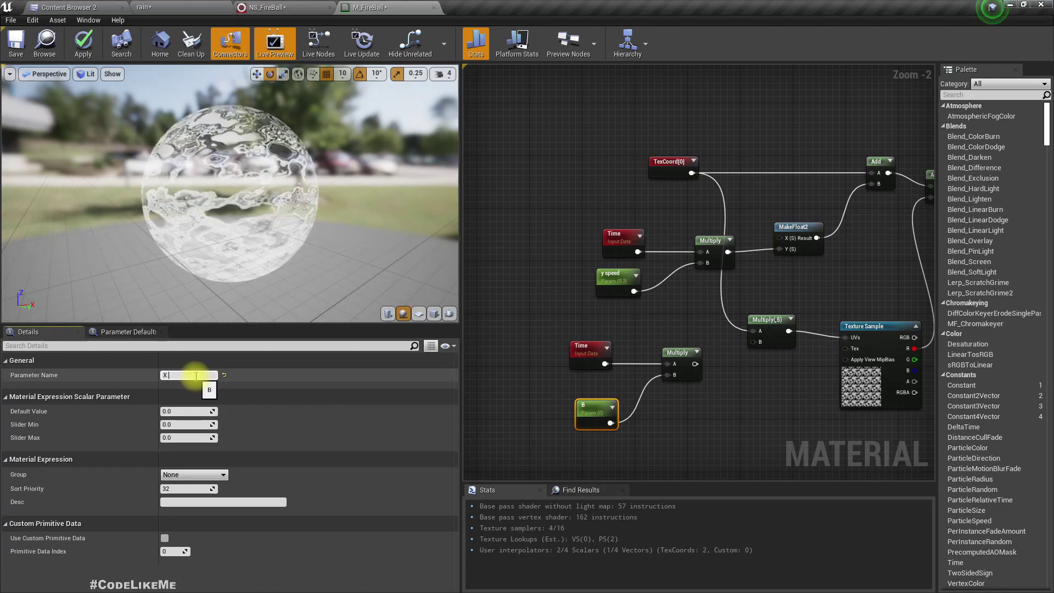
{"action": "type", "text": "X Speed"}
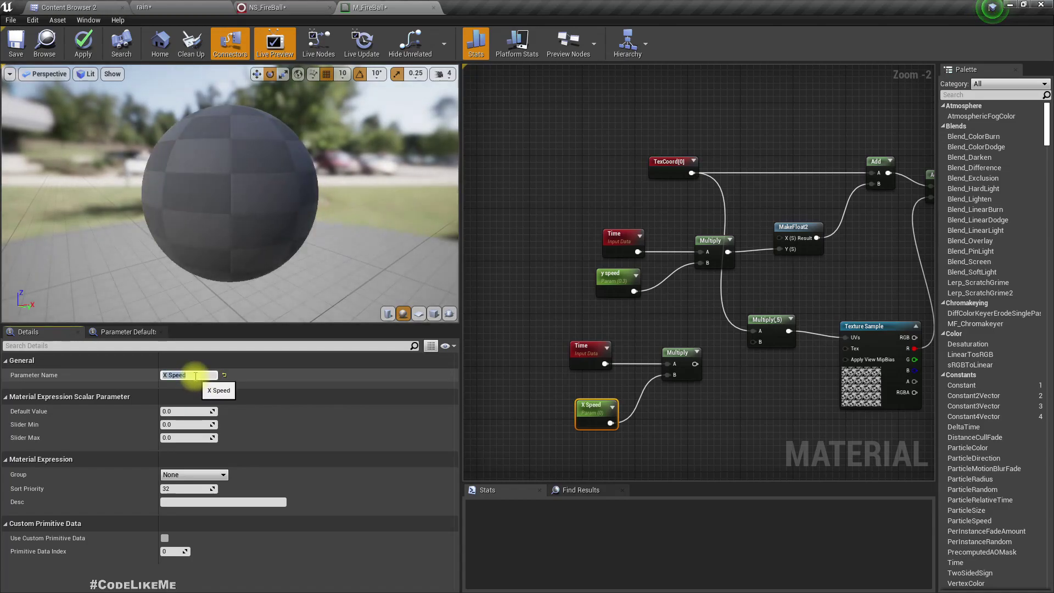
Make room in the graph by moving TexCoord and the Const B 5 Multiply left, and the Time, X Speed and Multiply group left and down
{"action": "left_click_drag", "start_coordinate": [694, 363], "coordinate": [740, 367]}
{"action": "right_click_drag", "start_coordinate": [733, 399], "coordinate": [759, 434]}
{"action": "left_click_drag", "start_coordinate": [622, 351], "coordinate": [622, 351]}
{"action": "left_click_drag", "start_coordinate": [736, 343], "coordinate": [663, 343]}
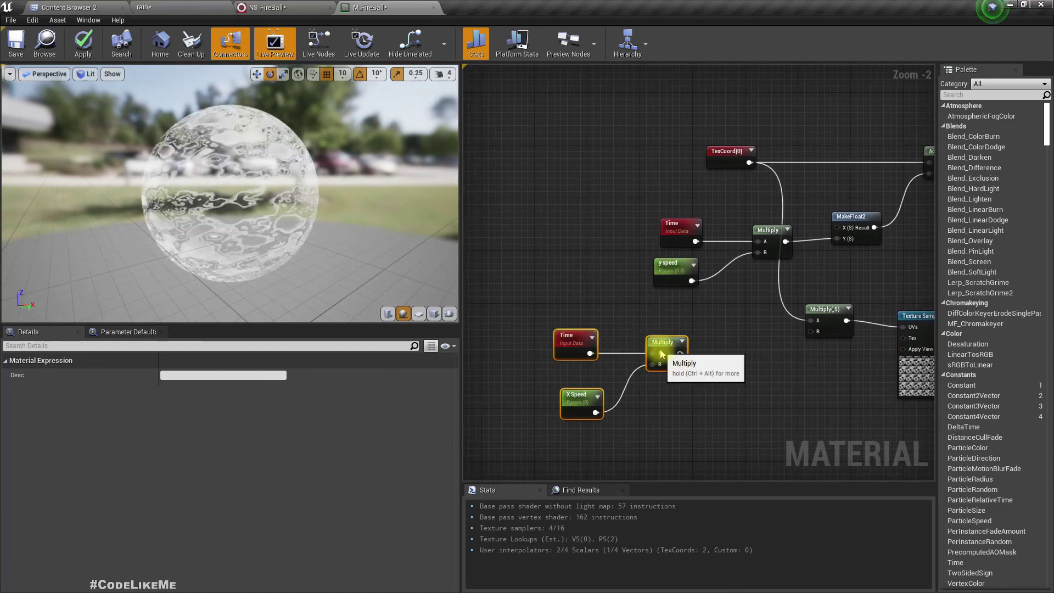
{"action": "left_click_drag", "start_coordinate": [721, 157], "coordinate": [641, 144]}
{"action": "left_click_drag", "start_coordinate": [825, 316], "coordinate": [712, 322]}
{"action": "left_click_drag", "start_coordinate": [680, 411], "coordinate": [576, 348]}
{"action": "left_click_drag", "start_coordinate": [663, 357], "coordinate": [670, 410]}
Insert an Add node between the Const B 5 Multiply and the lower Texture Sample's UVs
{"action": "left_click_drag", "start_coordinate": [732, 325], "coordinate": [785, 329]}
{"action": "type", "text": "add"}
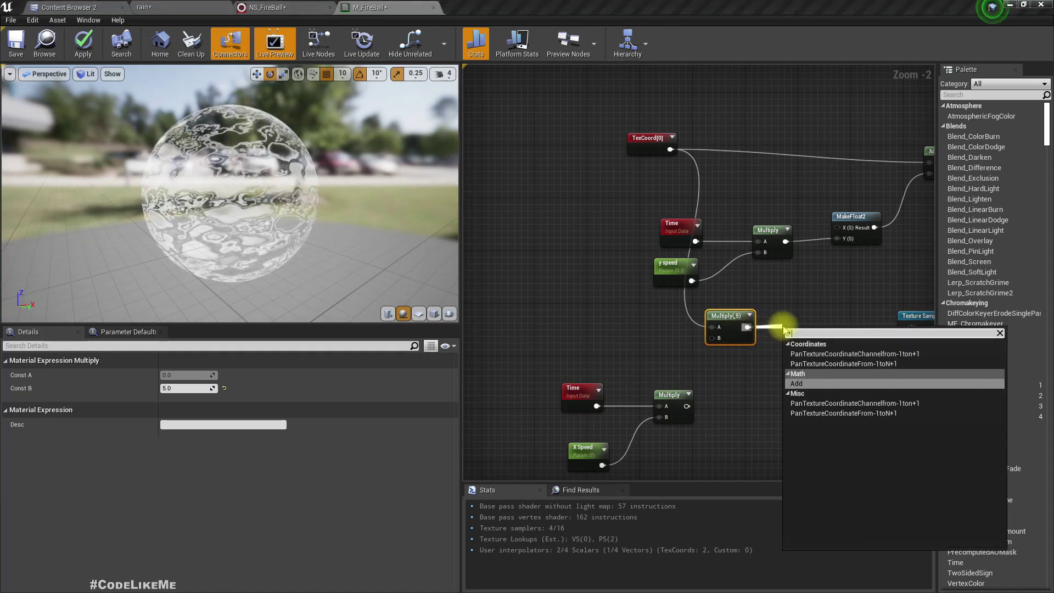
{"action": "key", "text": "Return"}
{"action": "right_click_drag", "start_coordinate": [811, 407], "coordinate": [732, 400]}
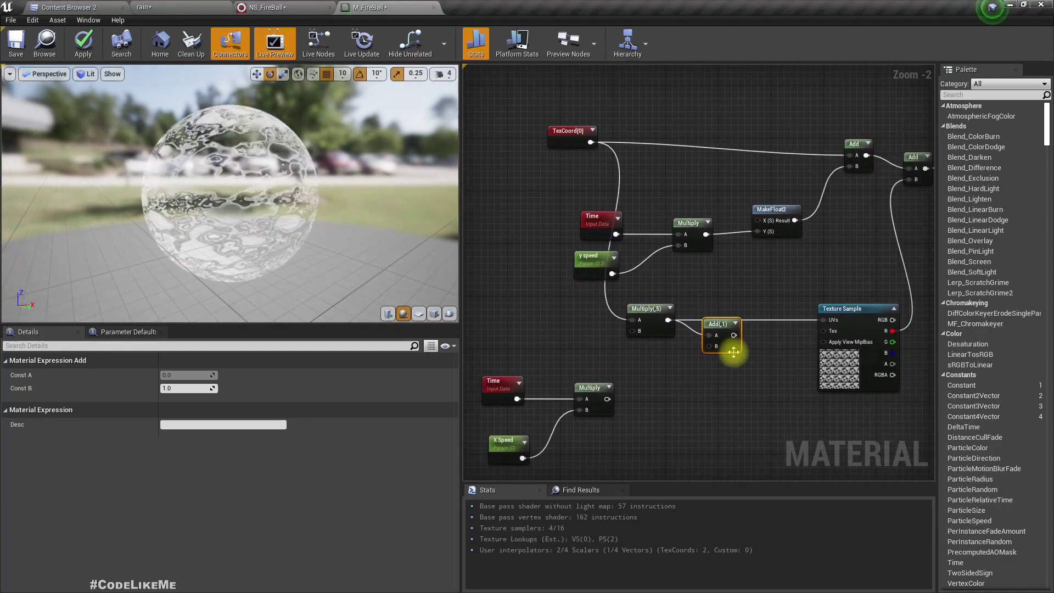
{"action": "left_click_drag", "start_coordinate": [733, 336], "coordinate": [824, 320]}
Feed the new Add node's B input from a MakeFloat2 node whose X comes from the X Speed Multiply node
{"action": "left_click_drag", "start_coordinate": [712, 321], "coordinate": [712, 367]}
{"action": "type", "text": "make flo"}
{"action": "key", "text": "Return"}
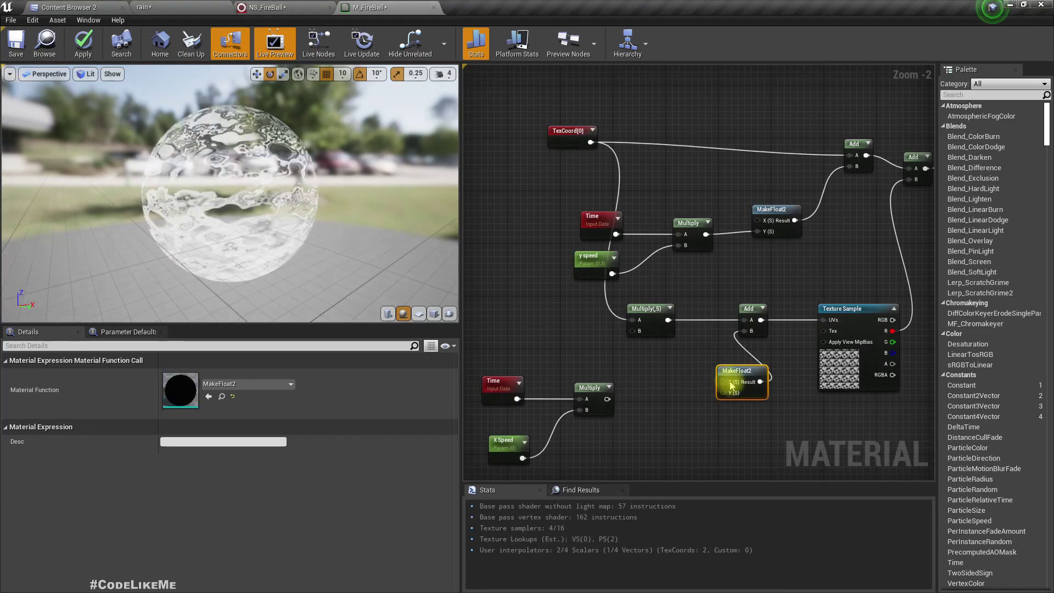
{"action": "left_click_drag", "start_coordinate": [732, 386], "coordinate": [607, 399]}
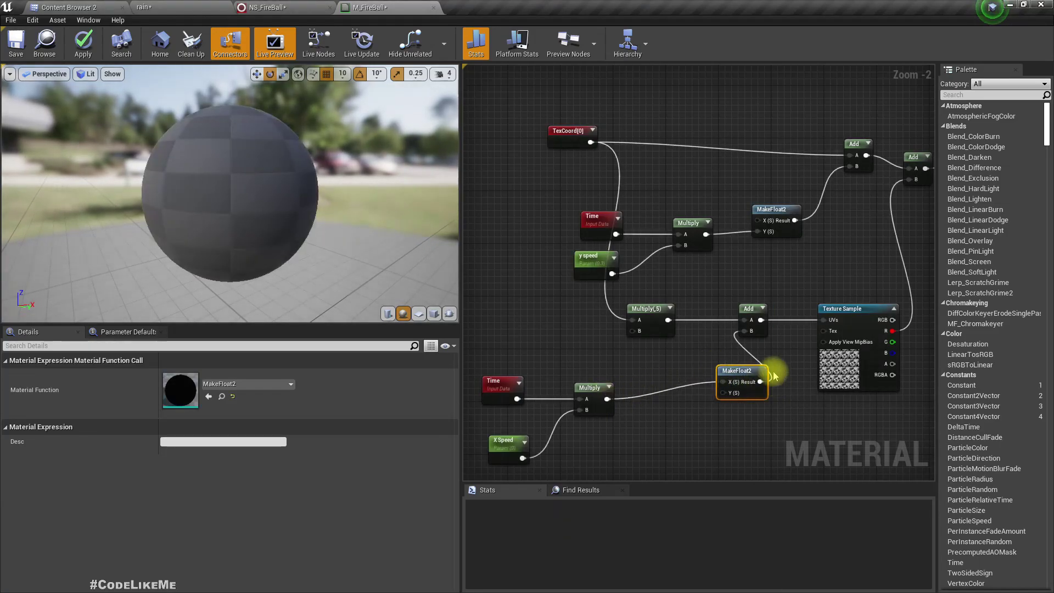
{"action": "left_click_drag", "start_coordinate": [727, 372], "coordinate": [689, 375]}
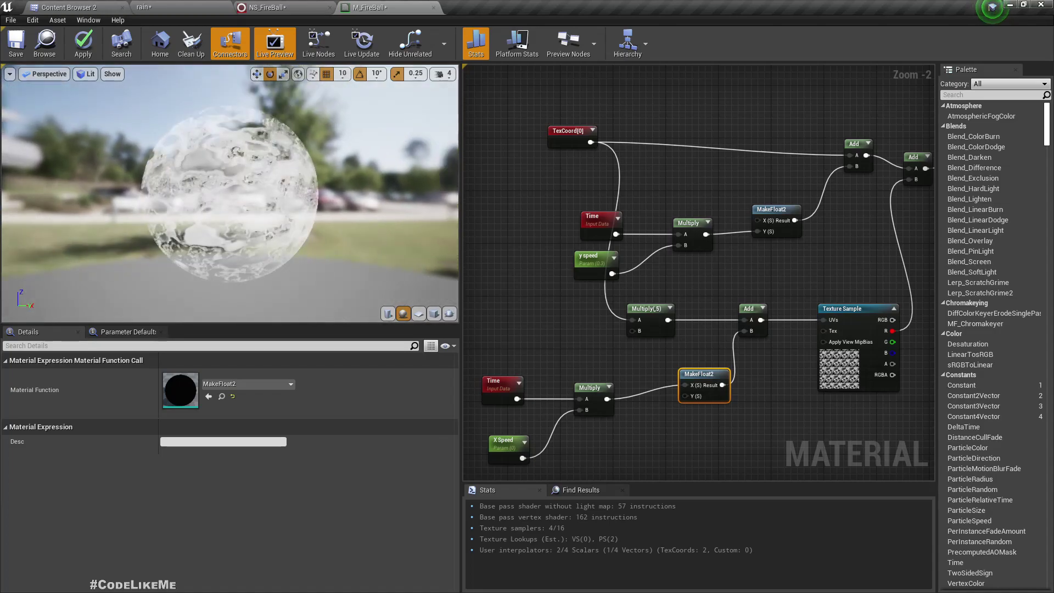
Try default values of 0.5 and 5 for the X Speed parameter, and settle on 1
{"action": "left_click", "coordinate": [201, 411]}
{"action": "type", "text": "0.5"}
{"action": "key", "text": "Return"}
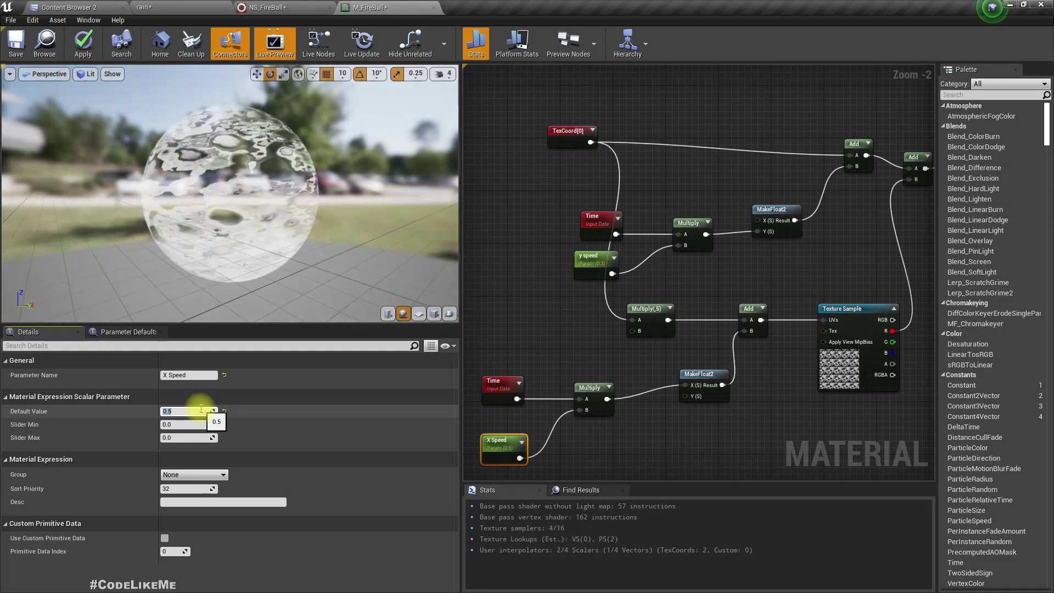
{"action": "type", "text": "5"}
{"action": "key", "text": "Return"}
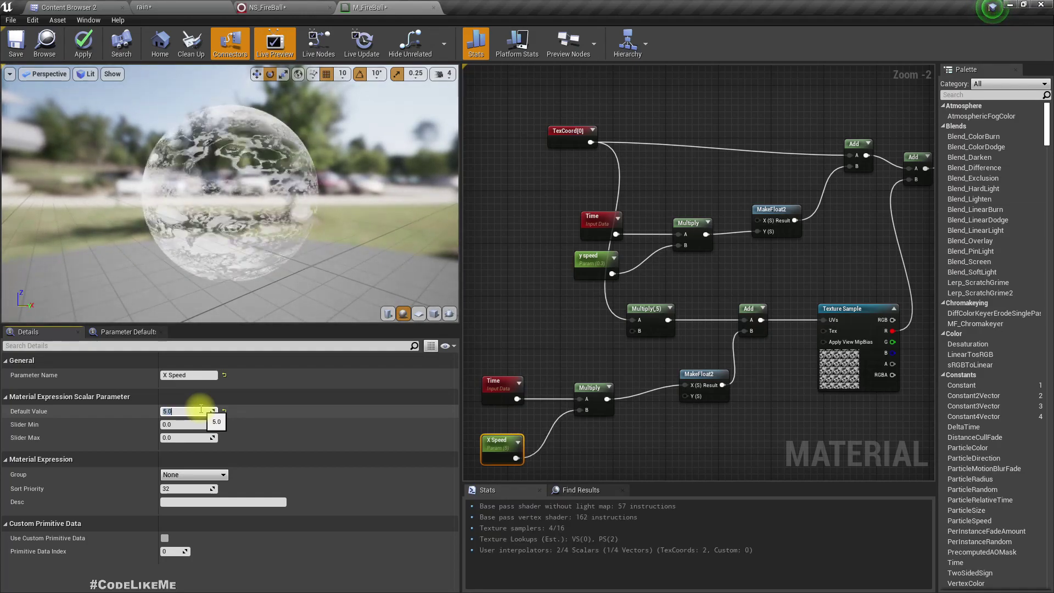
{"action": "type", "text": "1"}
{"action": "key", "text": "Return"}
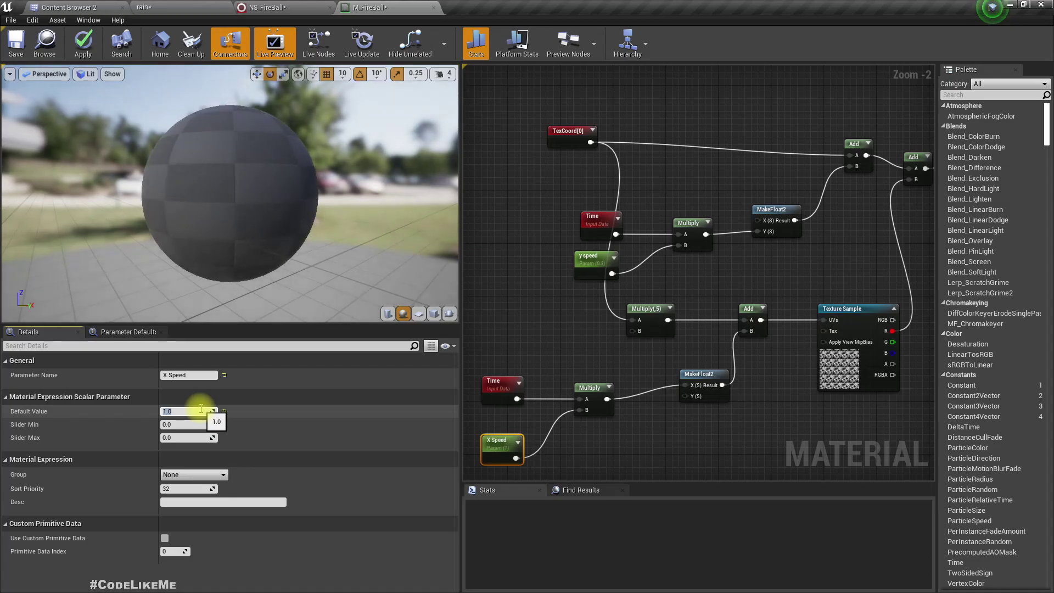
Apply the M_FireBall material changes and switch to the NS_FireBall system
{"action": "left_click_drag", "start_coordinate": [231, 214], "coordinate": [287, 160]}
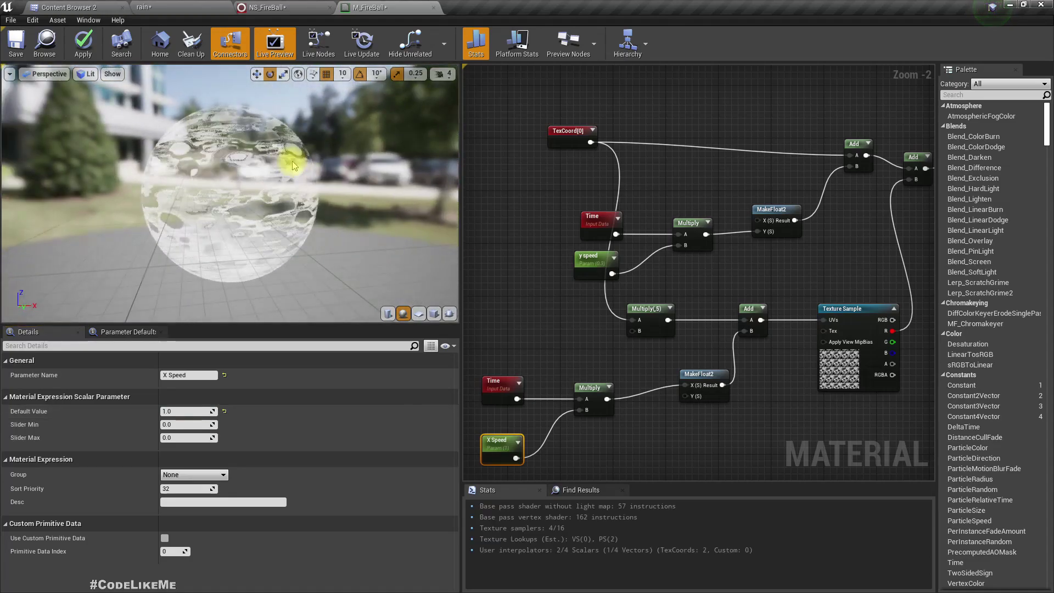
{"action": "left_click", "coordinate": [98, 50]}
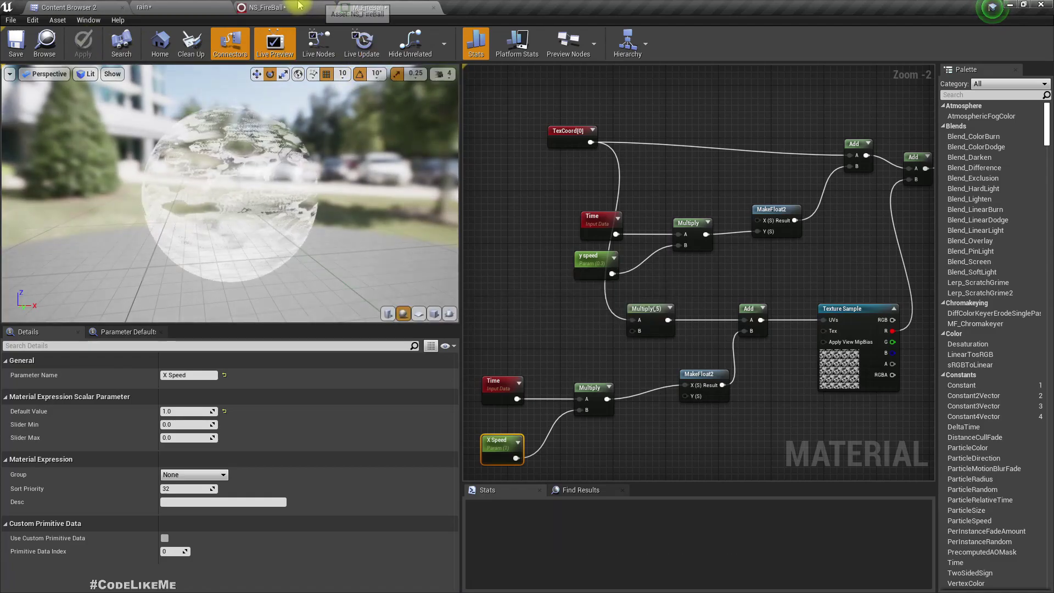
{"action": "left_click", "coordinate": [311, 6]}
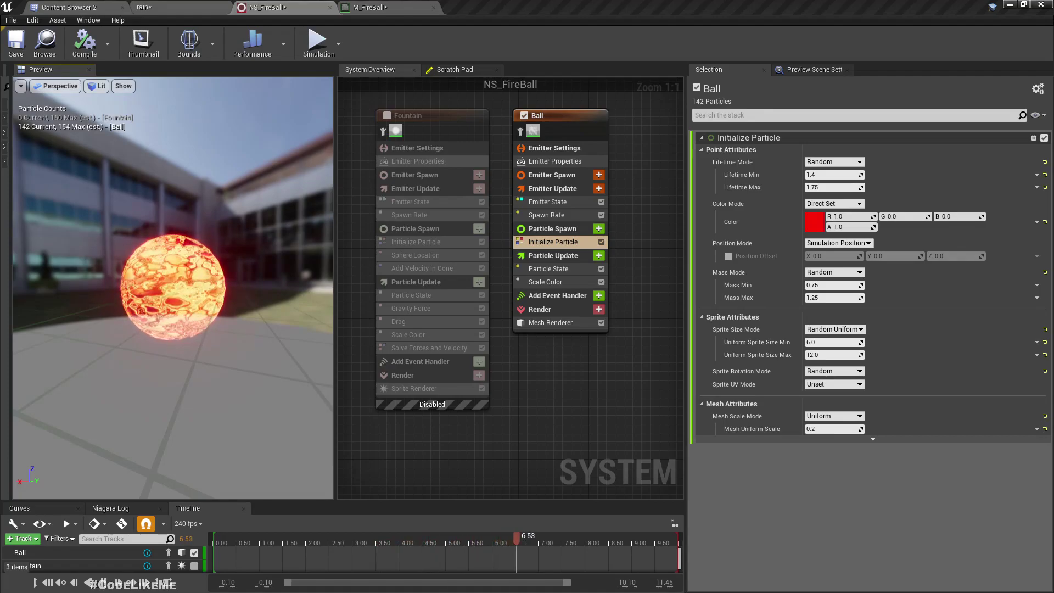
Lower the first key of the Ball emitter's Scale Alpha curve in Scale Color to about 0
{"action": "left_click", "coordinate": [549, 282]}
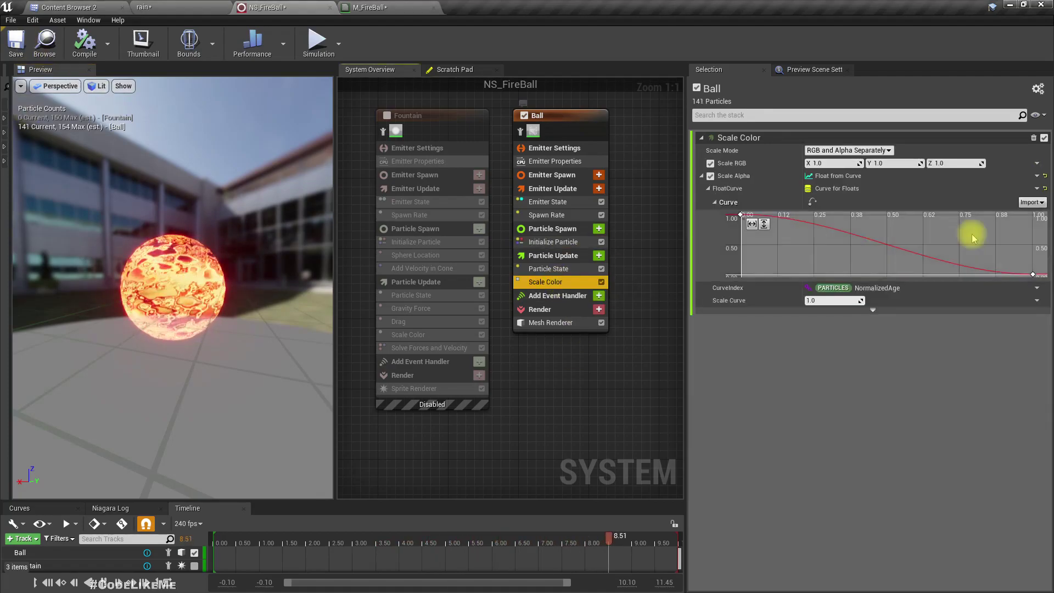
{"action": "left_click", "coordinate": [742, 216]}
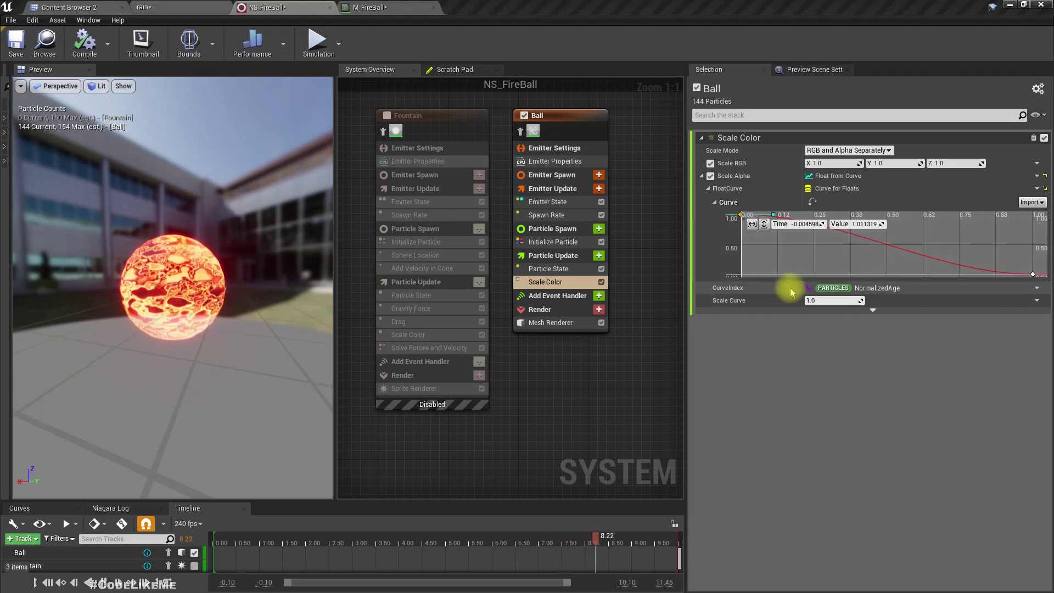
{"action": "left_click_drag", "start_coordinate": [741, 216], "coordinate": [742, 277]}
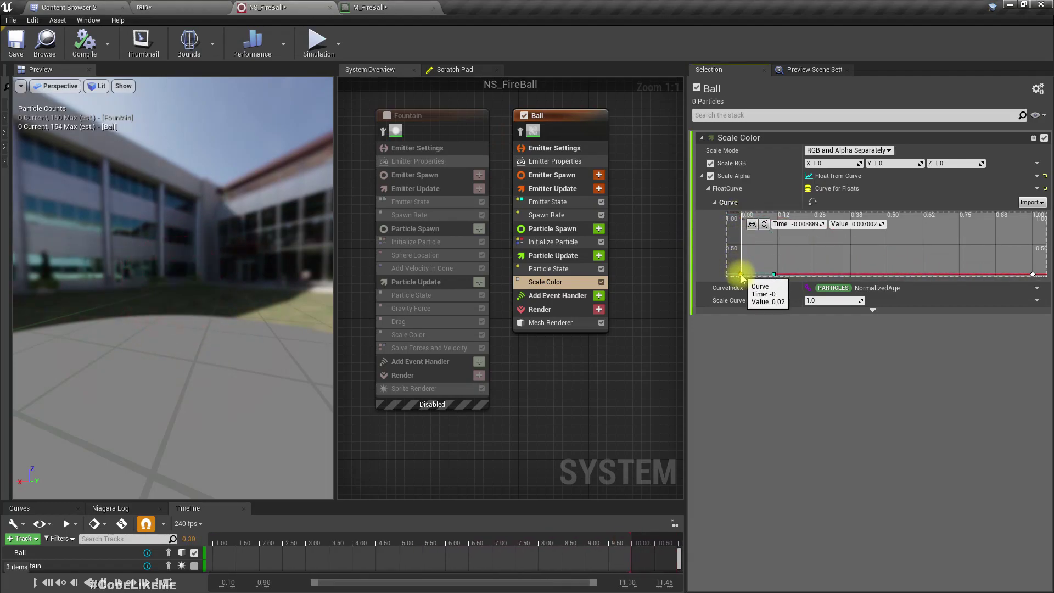
Add a key at about time 0.48 on the Scale Alpha curve and set its value to 1
{"action": "right_click", "coordinate": [882, 276]}
{"action": "left_click", "coordinate": [901, 284]}
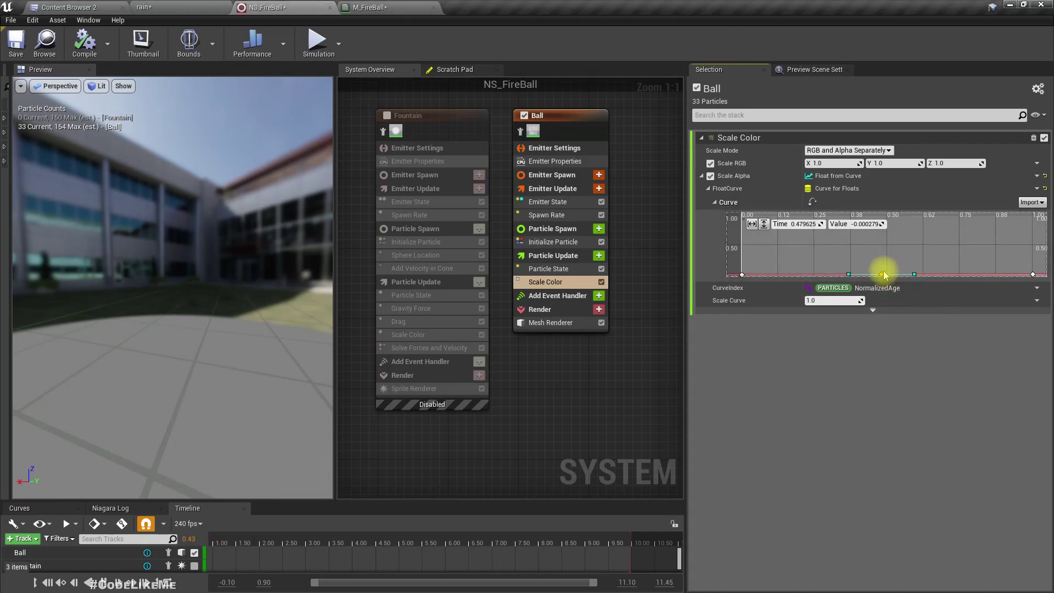
{"action": "right_click", "coordinate": [882, 275]}
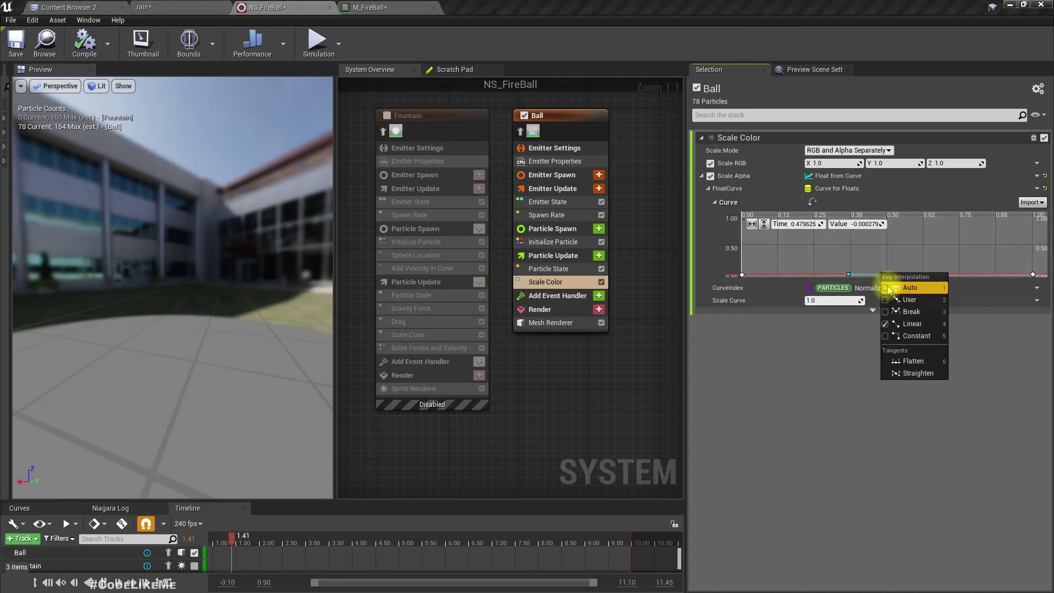
{"action": "left_click", "coordinate": [861, 247]}
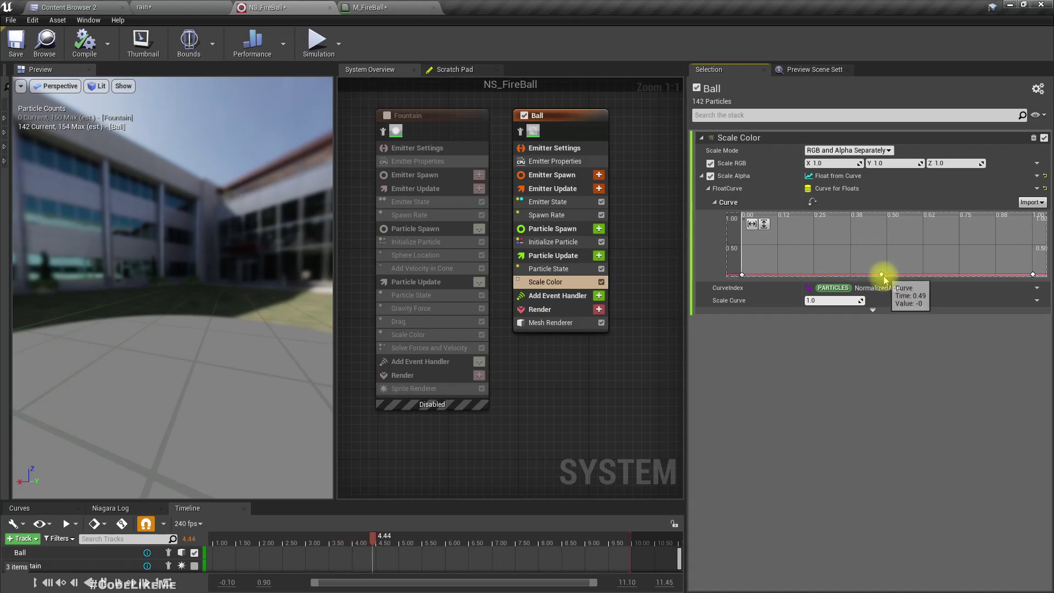
{"action": "left_click_drag", "start_coordinate": [882, 276], "coordinate": [883, 236]}
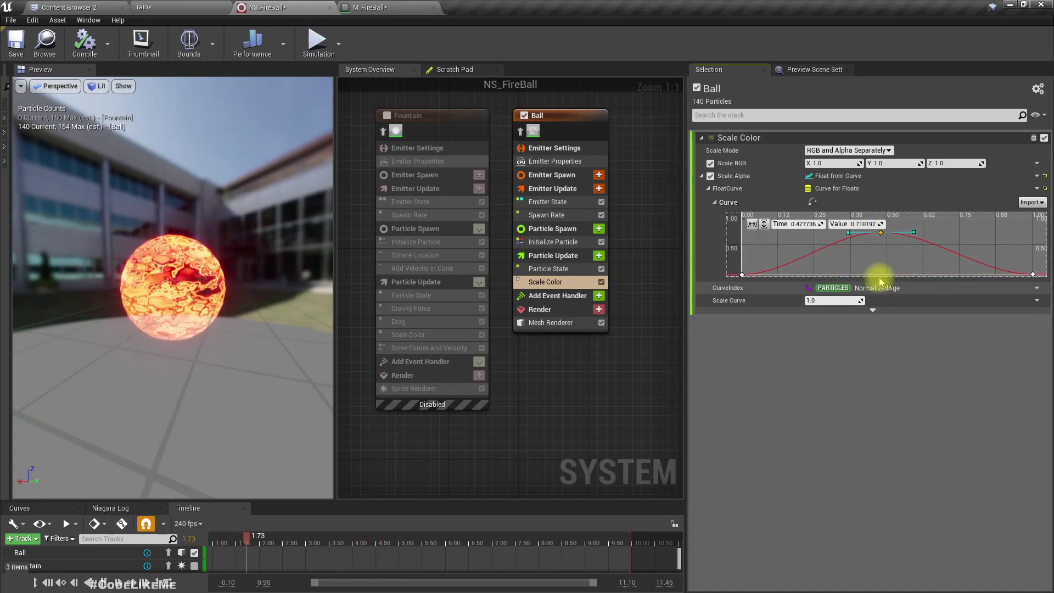
{"action": "left_click", "coordinate": [868, 225]}
{"action": "type", "text": "1"}
{"action": "key", "text": "Return"}
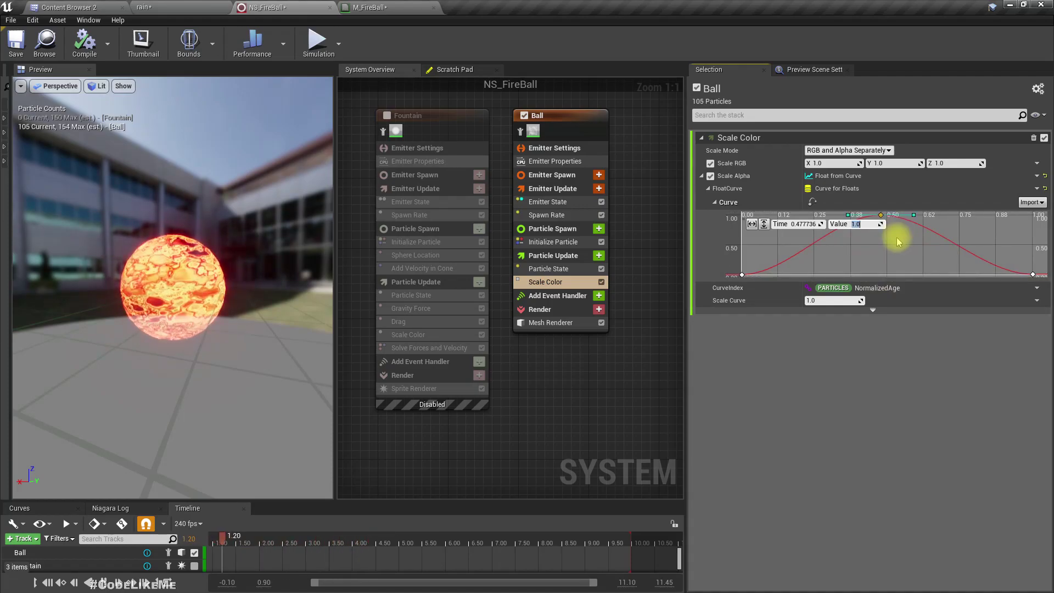
Set the Ball emitter's spawn rate to 20 and drive Scale RGB in its Scale Color module with Vector from Float
{"action": "left_click", "coordinate": [546, 216]}
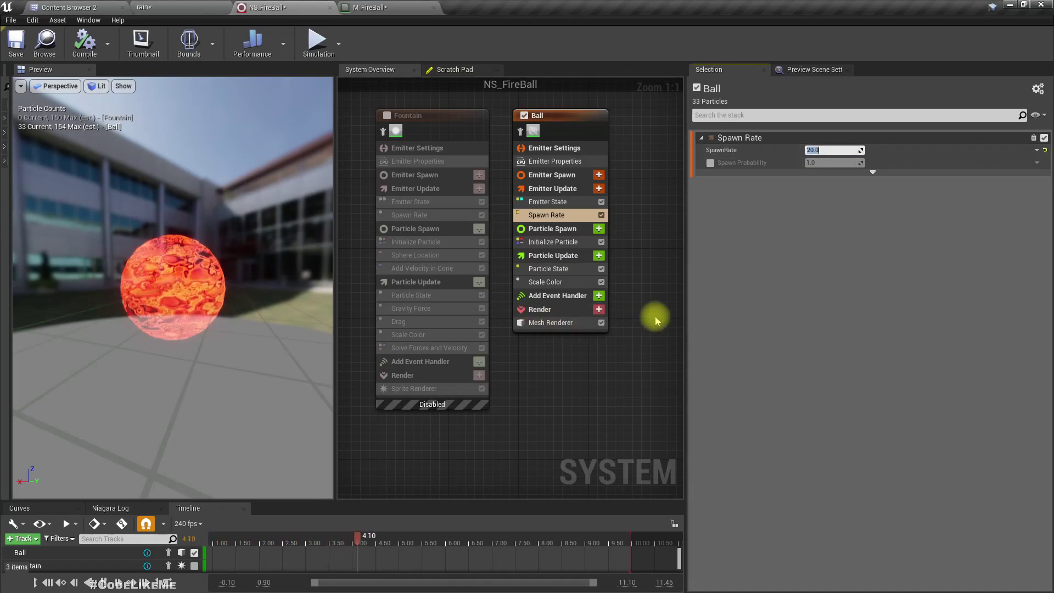
{"action": "left_click", "coordinate": [555, 283]}
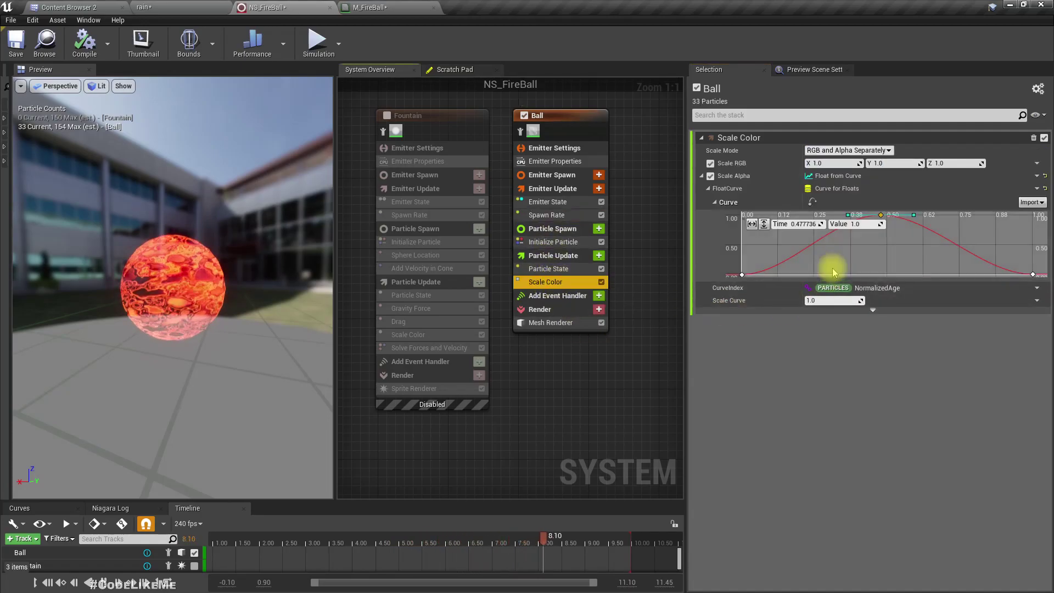
{"action": "left_click", "coordinate": [1037, 165]}
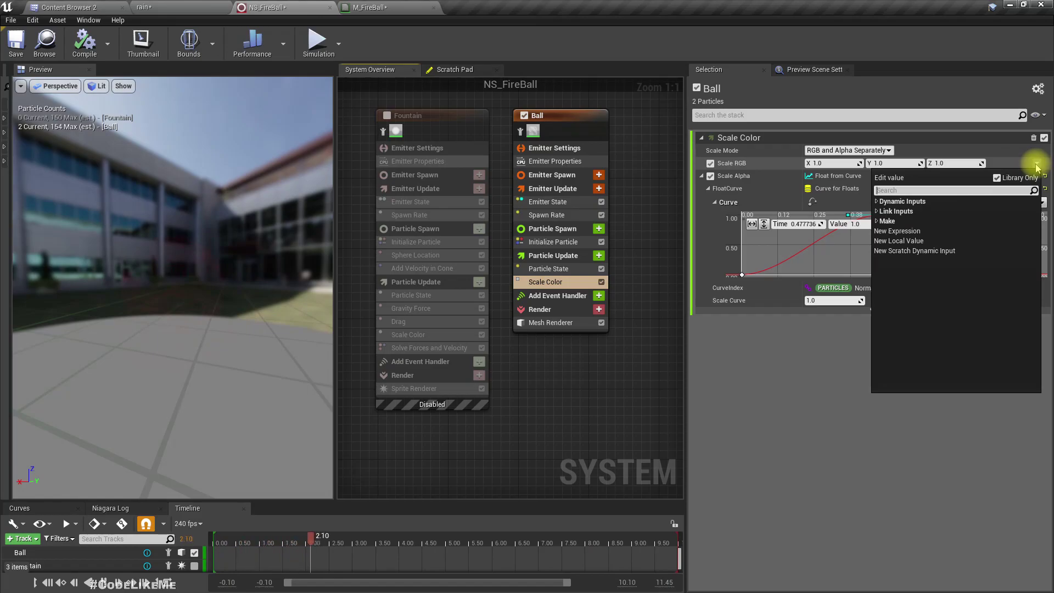
{"action": "type", "text": "from flo"}
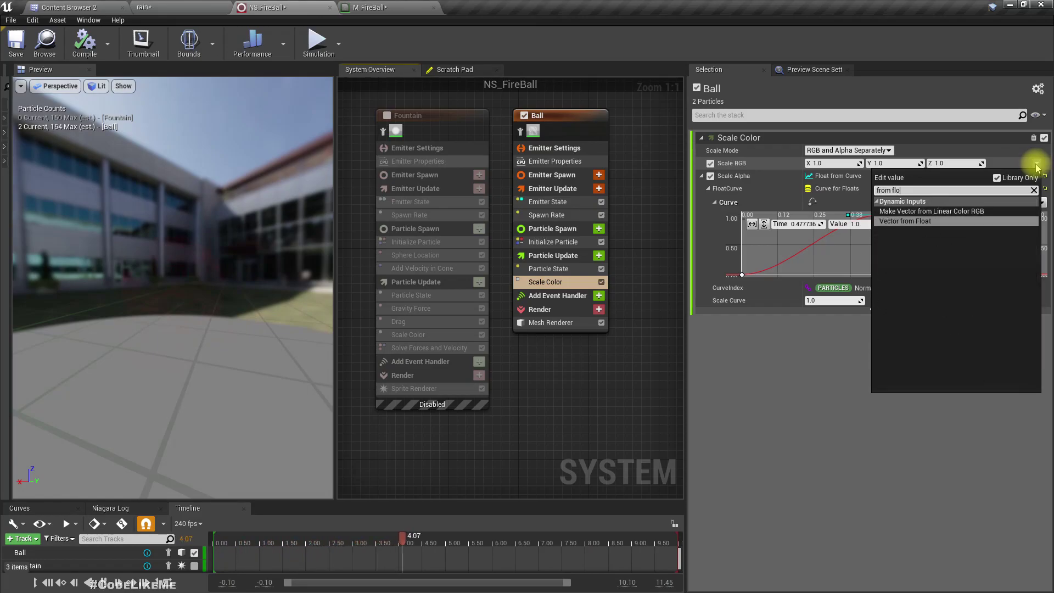
{"action": "key", "text": "Return"}
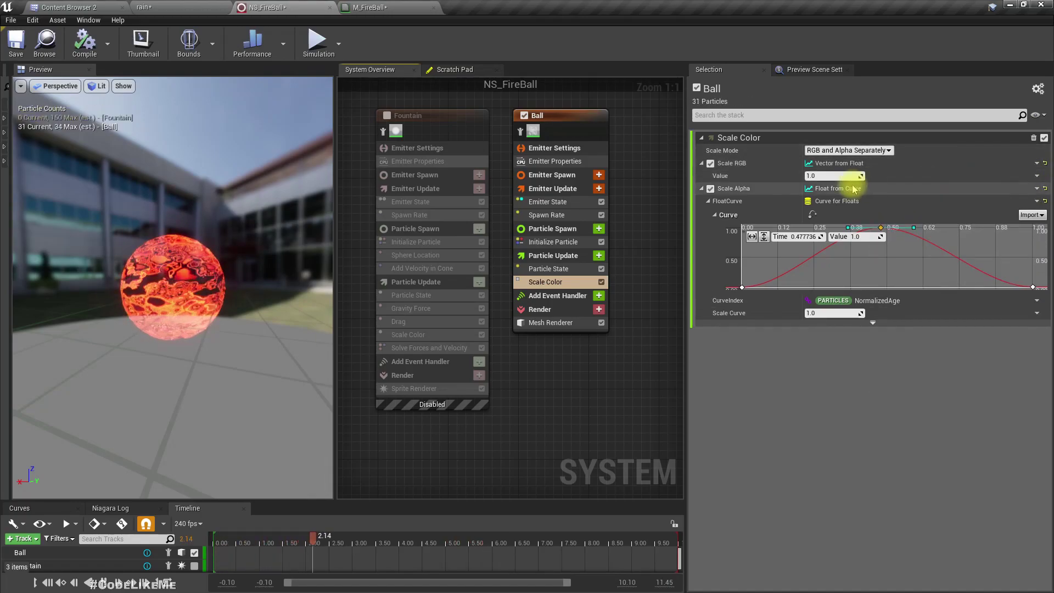
Link the Scale RGB Vector from Float value to the emitter's Age
{"action": "left_click", "coordinate": [1037, 177]}
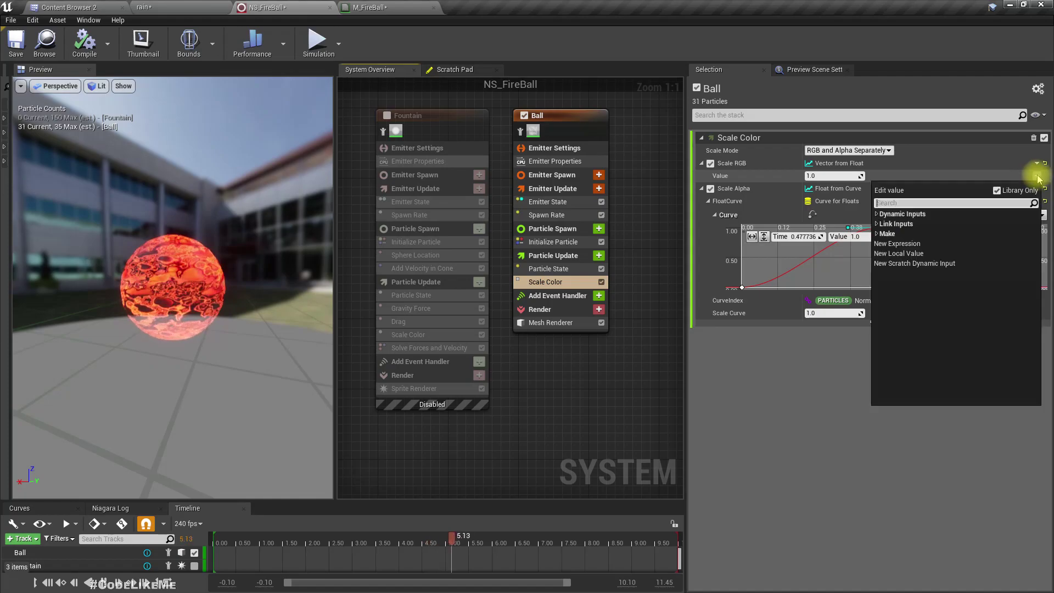
{"action": "left_click", "coordinate": [892, 224]}
{"action": "left_click", "coordinate": [885, 235]}
{"action": "left_click", "coordinate": [933, 243]}
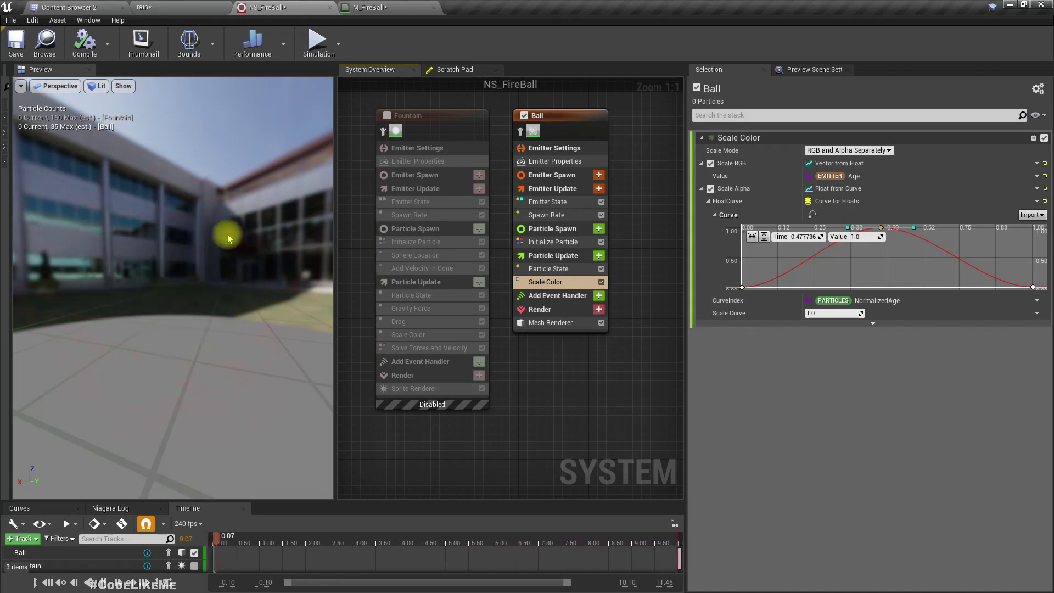
Replace the Scale RGB value's Emitter Age link with a Clamp Float that has a Max of 10
{"action": "left_click", "coordinate": [1038, 176]}
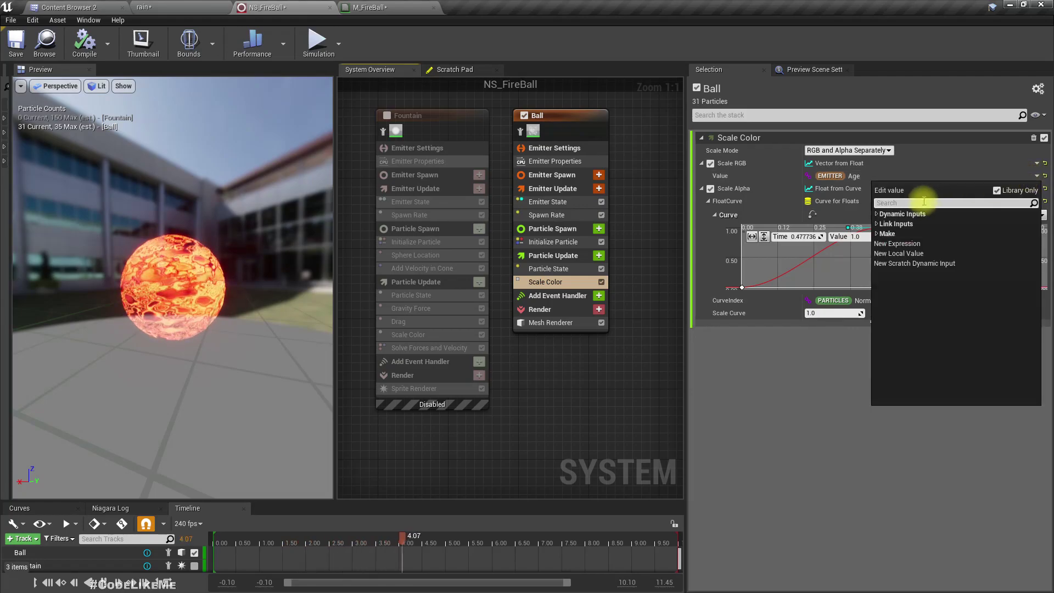
{"action": "type", "text": "clamp"}
{"action": "key", "text": "Return"}
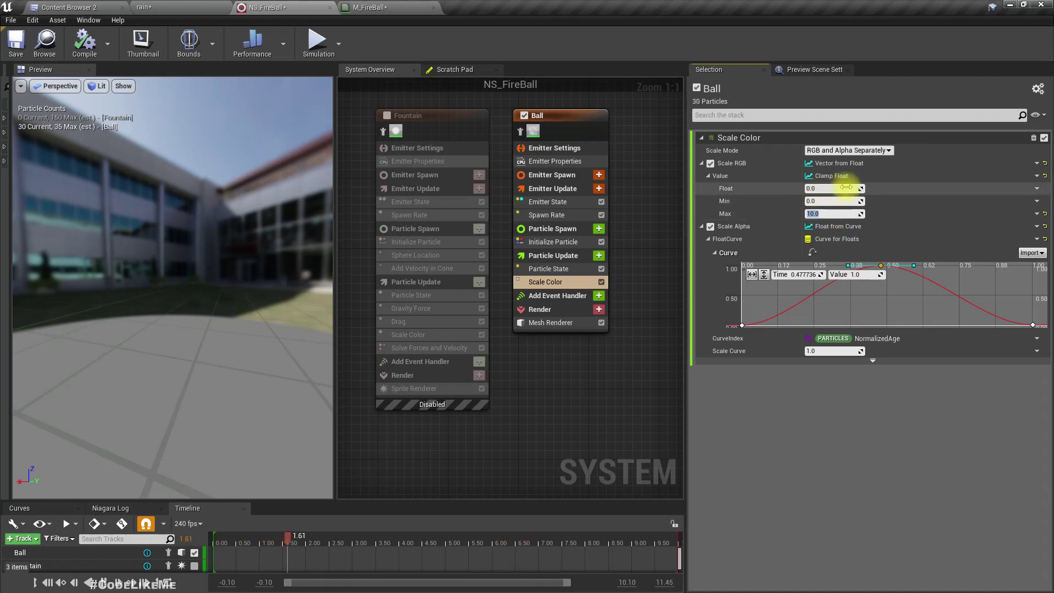
Link the Float input of the Scale RGB Clamp Float to the emitter's Age and preview the ball over the timeline
{"action": "left_click", "coordinate": [1037, 188]}
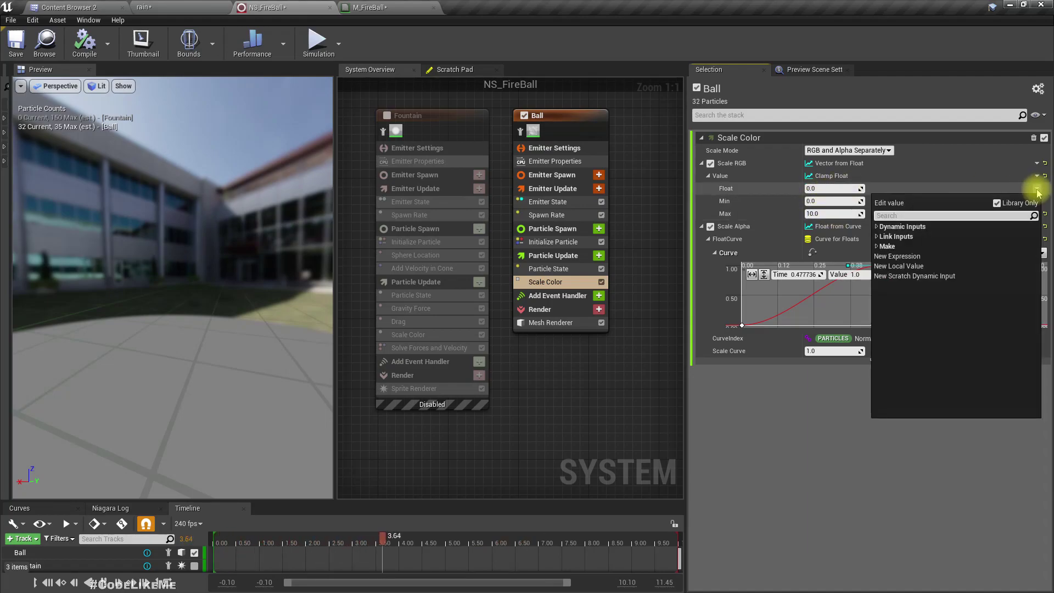
{"action": "type", "text": "ag"}
{"action": "key", "text": "Down"}
{"action": "key", "text": "Down"}
{"action": "key", "text": "Up"}
{"action": "key", "text": "Up"}
{"action": "key", "text": "Up"}
{"action": "key", "text": "Up"}
{"action": "key", "text": "Up"}
{"action": "key", "text": "Up"}
{"action": "key", "text": "Up"}
{"action": "key", "text": "Up"}
{"action": "key", "text": "Up"}
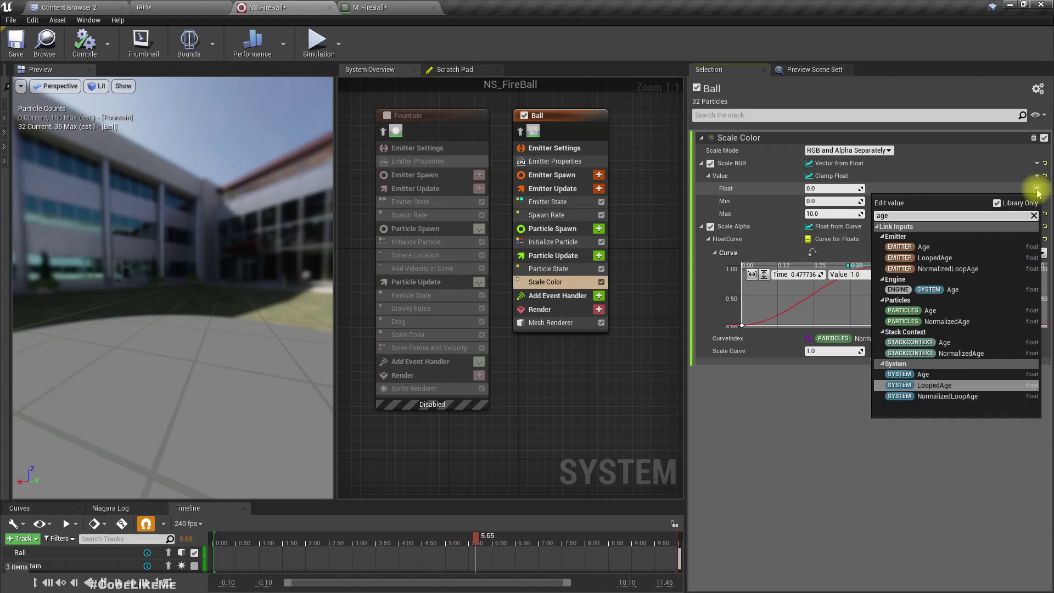
{"action": "key", "text": "Up"}
{"action": "key", "text": "Return"}
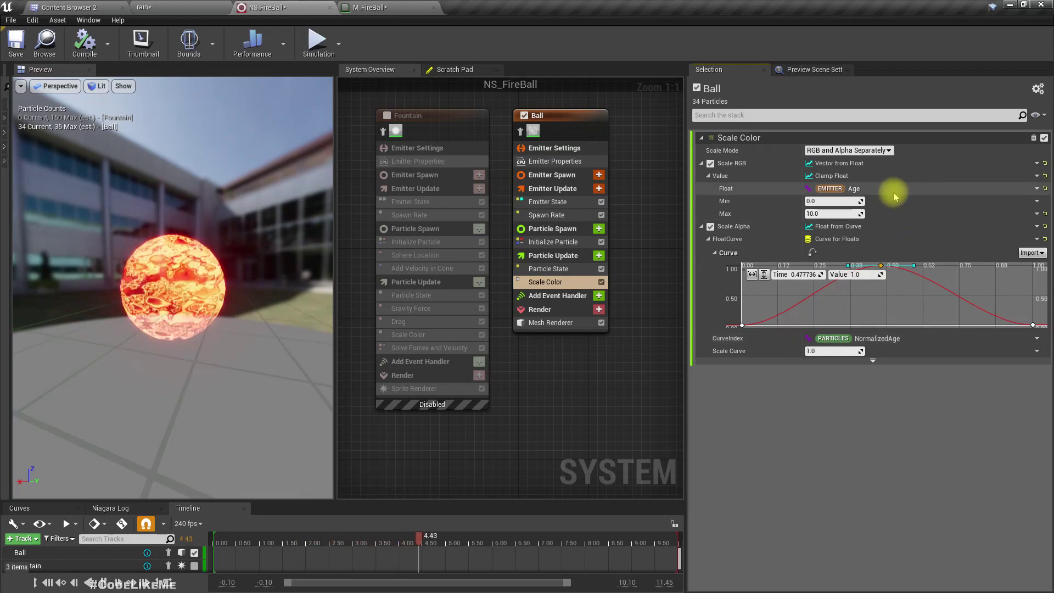
{"action": "left_click_drag", "start_coordinate": [369, 548], "coordinate": [232, 545]}
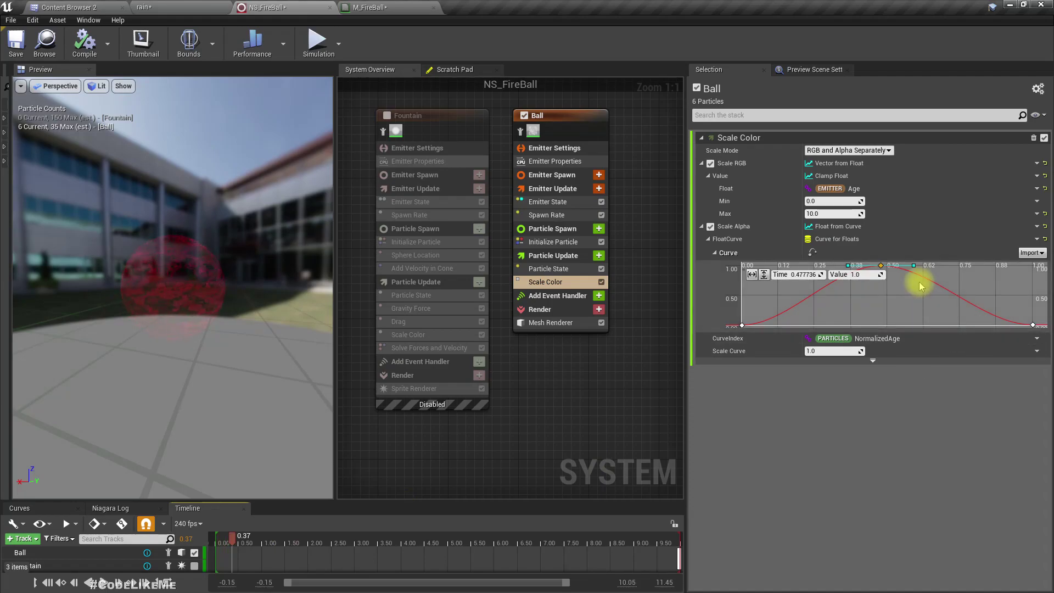
Drive the Clamp Float's Float input with Float from Curve and link its CurveIndex to the emitter's Age
{"action": "left_click", "coordinate": [1037, 189]}
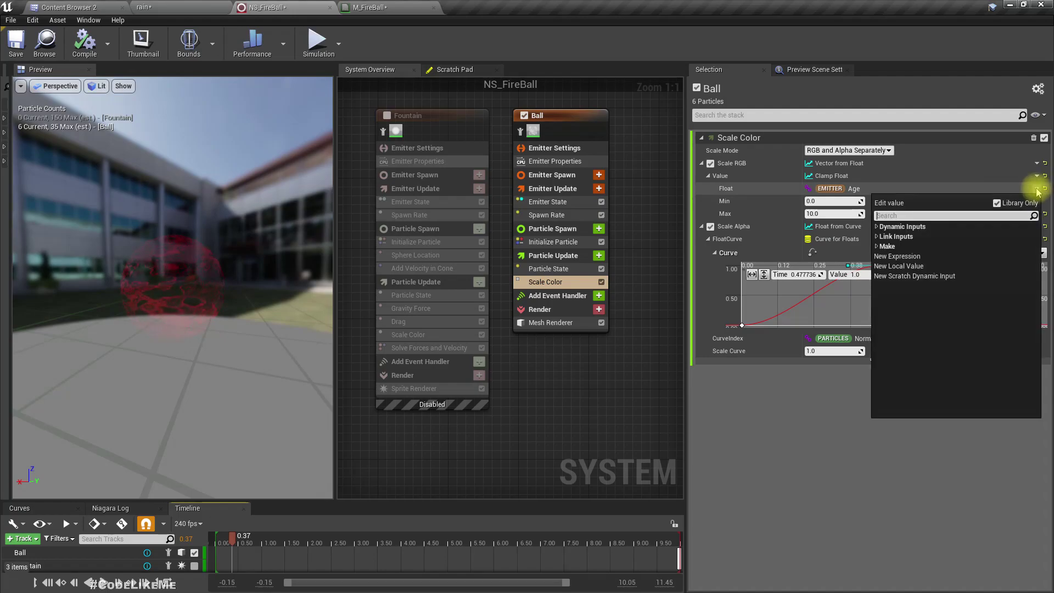
{"action": "type", "text": "curv"}
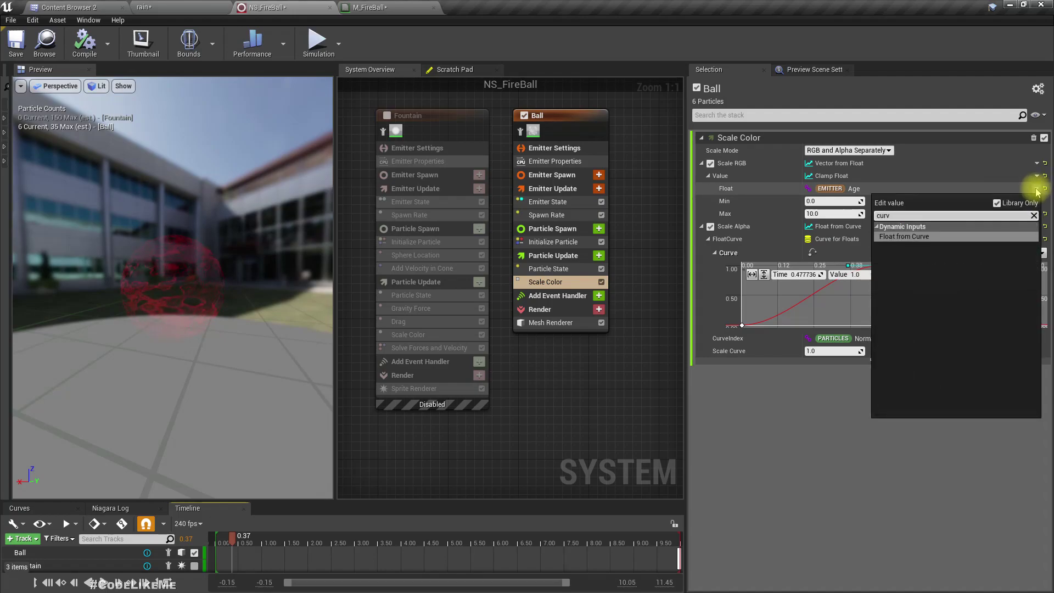
{"action": "key", "text": "Return"}
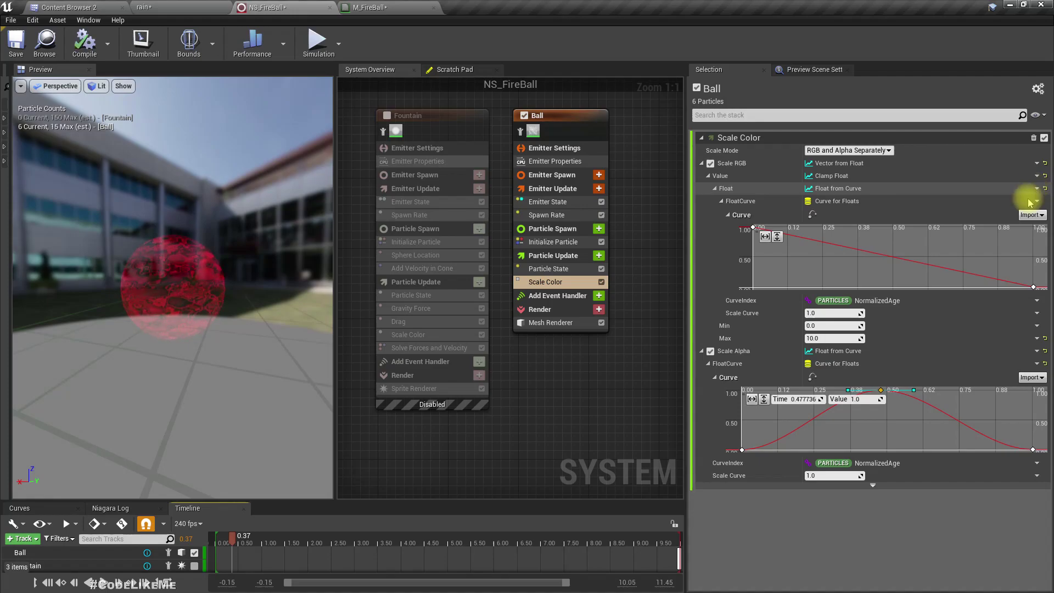
{"action": "left_click", "coordinate": [1037, 301]}
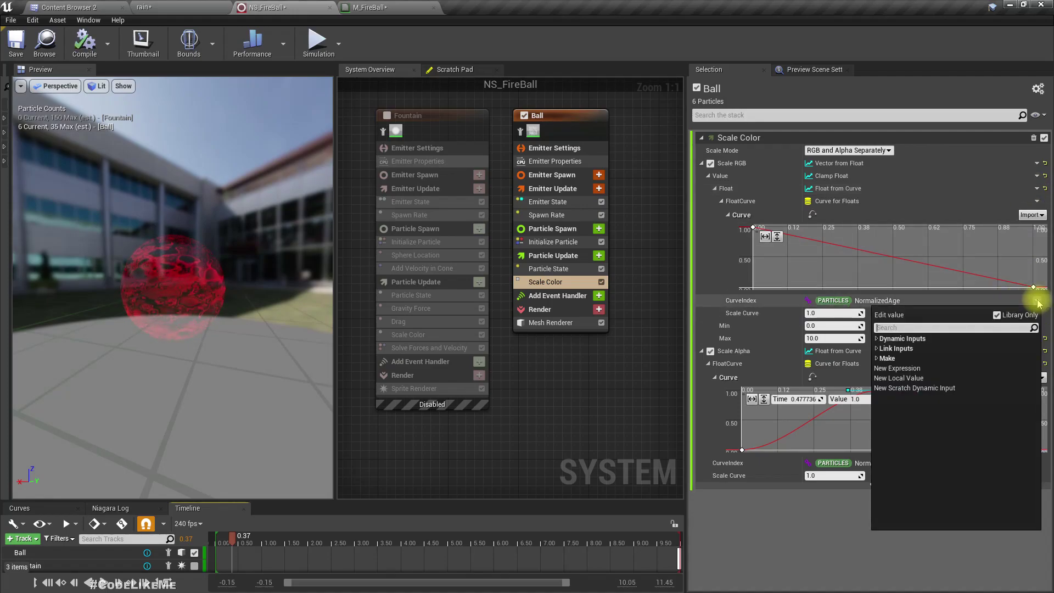
{"action": "left_click", "coordinate": [878, 349]}
{"action": "left_click", "coordinate": [882, 359]}
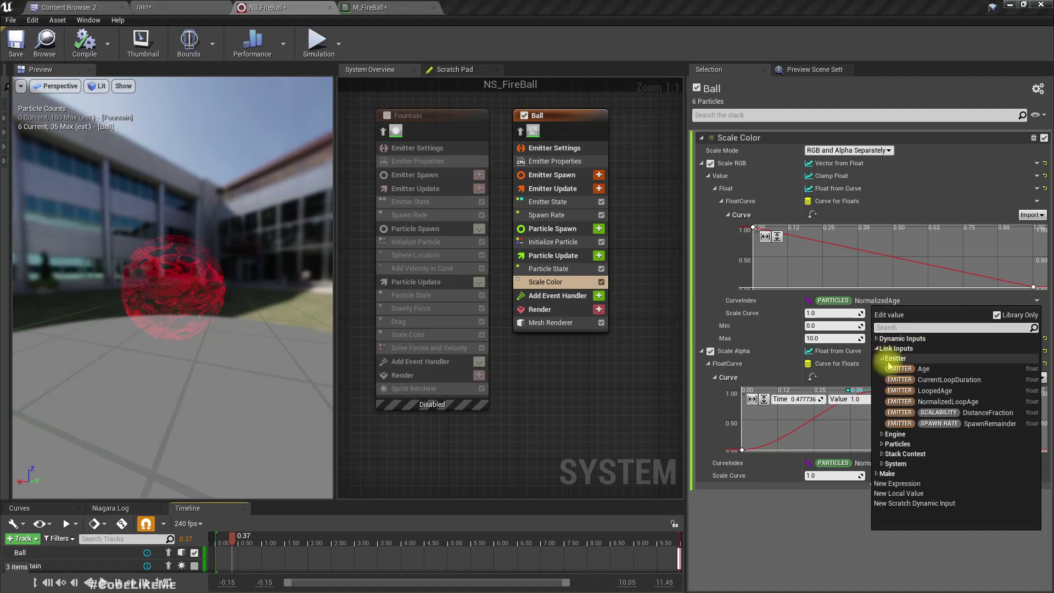
{"action": "left_click", "coordinate": [923, 369]}
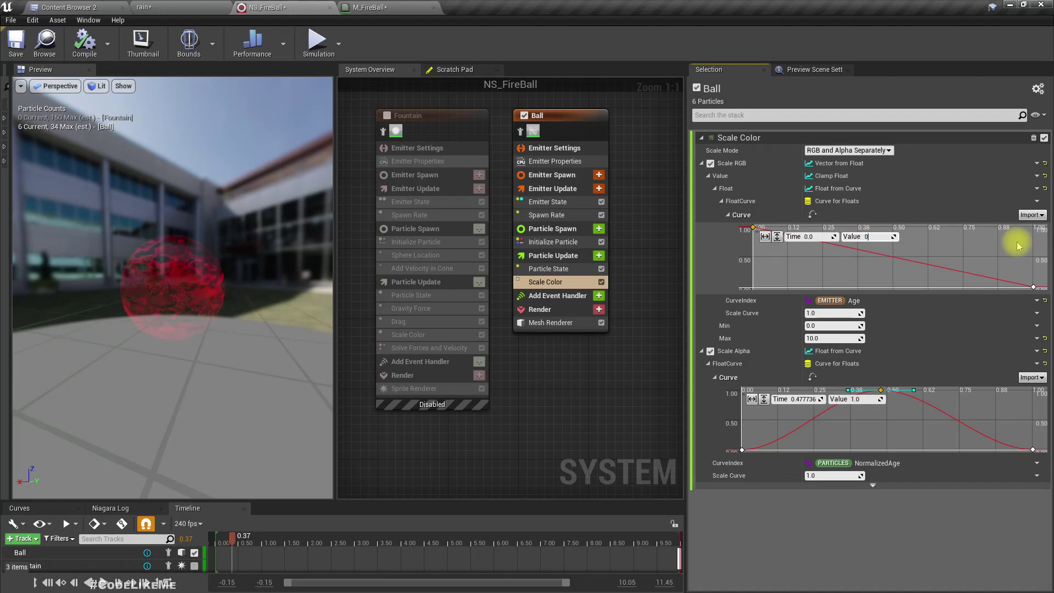
Set the Scale RGB curve's first key value to 0, its end key to time 2 and value 1, and Scale Curve to 5
{"action": "key", "text": "Return"}
{"action": "mouse_move", "coordinate": [1033, 288]}
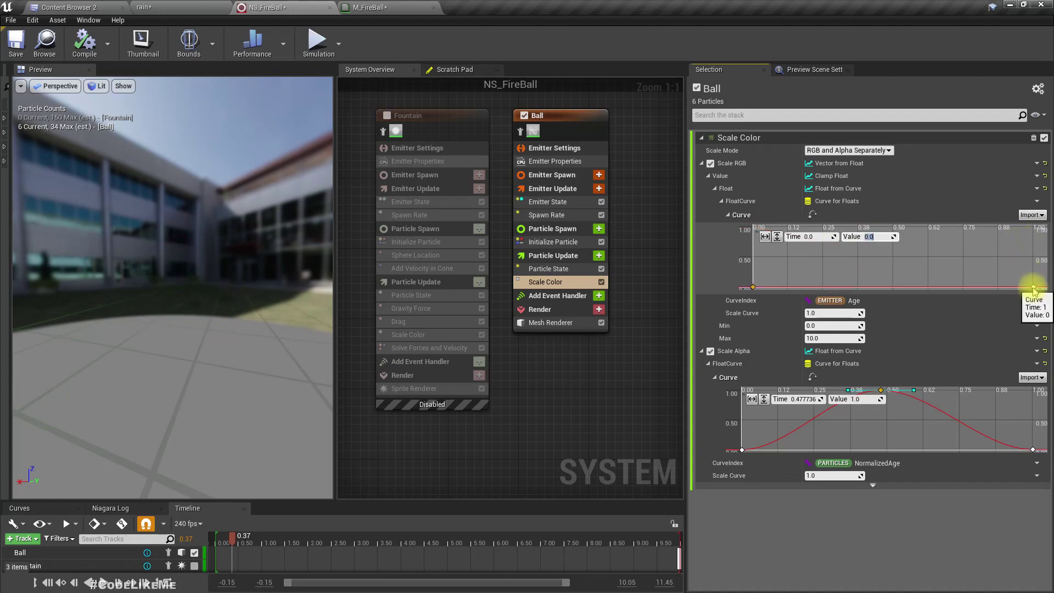
{"action": "left_click", "coordinate": [868, 237]}
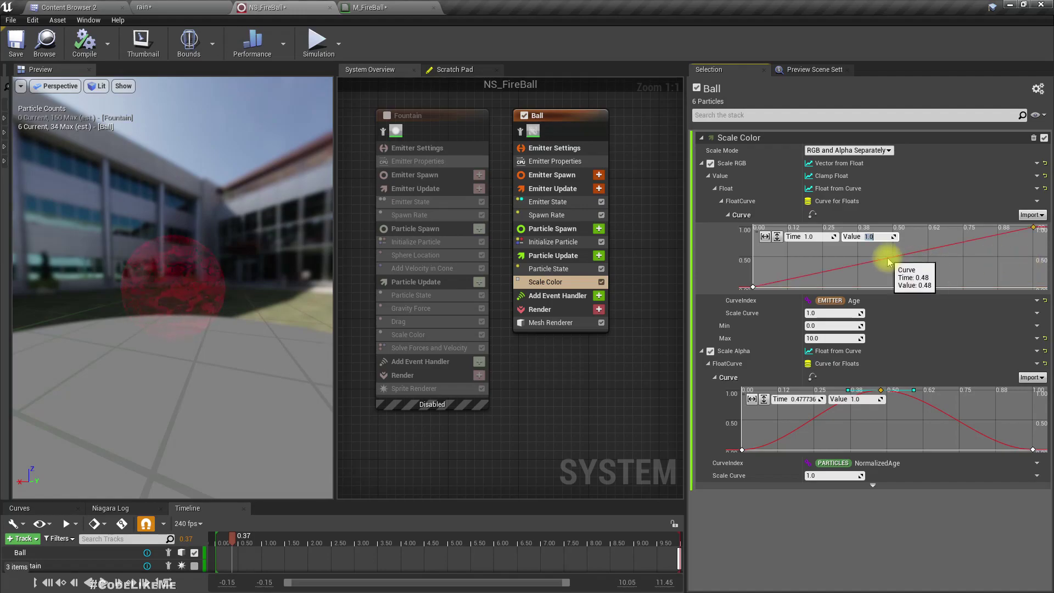
{"action": "left_click", "coordinate": [818, 236]}
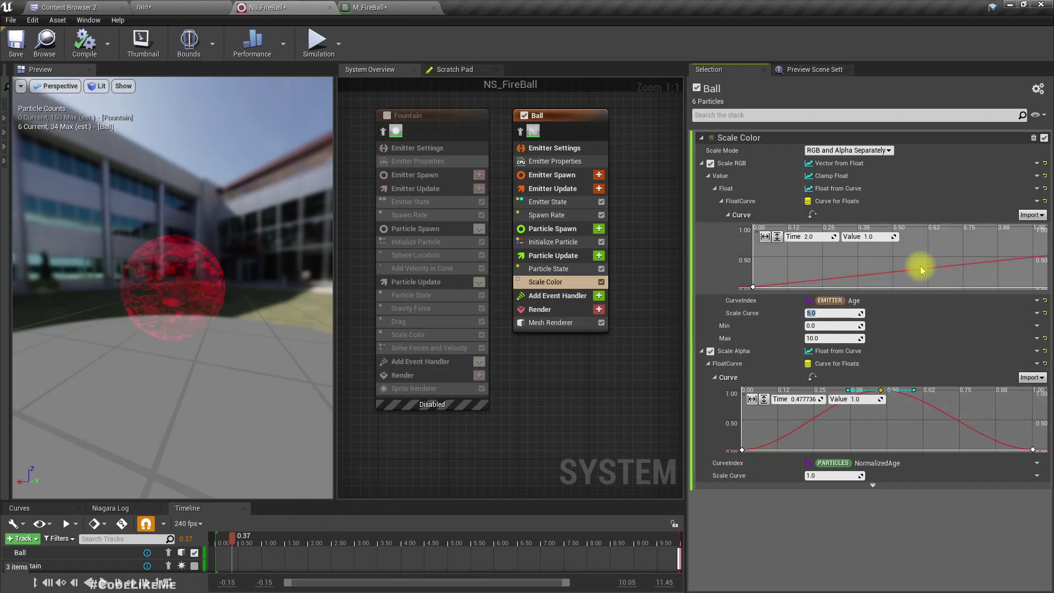
{"action": "left_click_drag", "start_coordinate": [264, 551], "coordinate": [230, 548]}
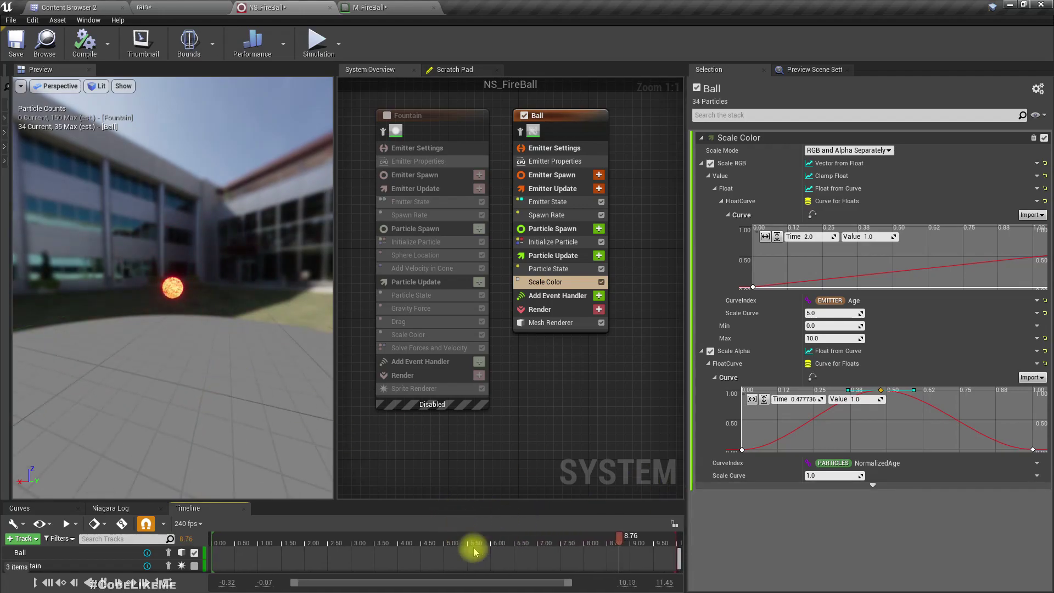
{"action": "scroll", "coordinate": [477, 546], "scroll_direction": "down", "scroll_amount": 3}
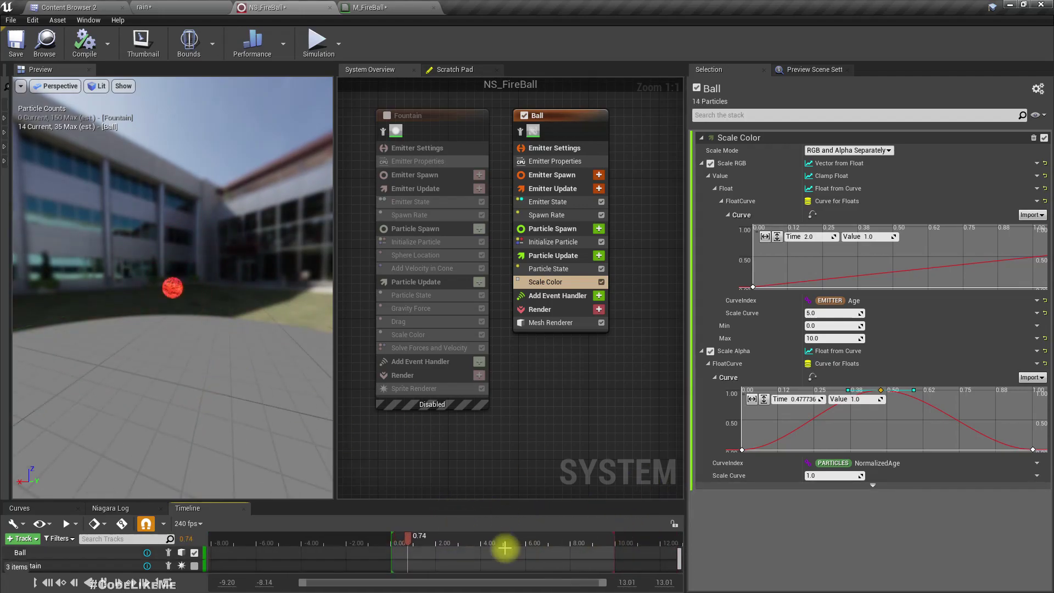
{"action": "left_click_drag", "start_coordinate": [440, 541], "coordinate": [533, 536]}
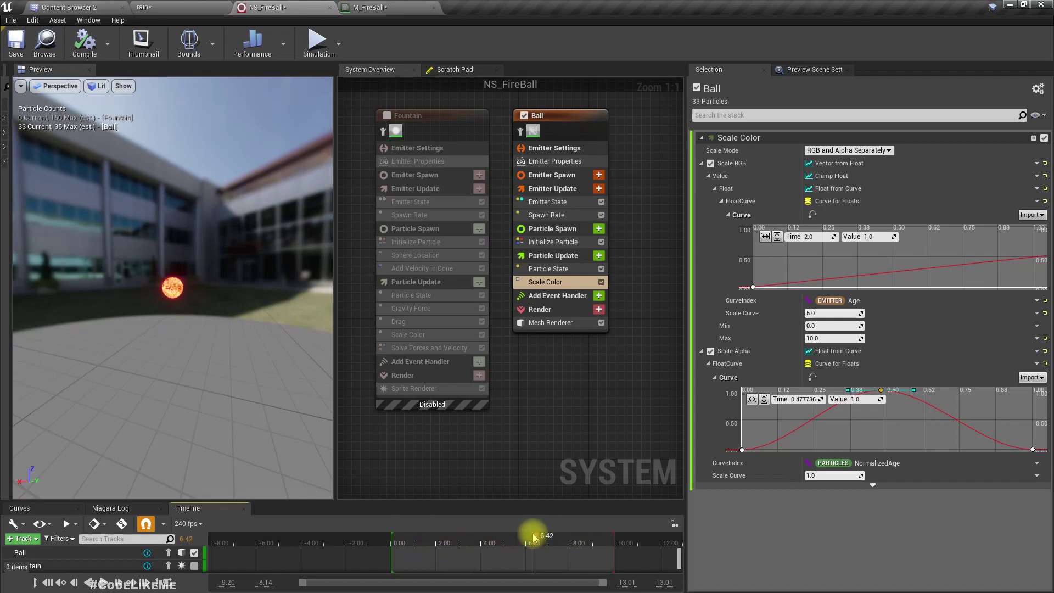
Change the start and end keys of the Scale RGB curve to Auto interpolation
{"action": "left_click", "coordinate": [765, 236]}
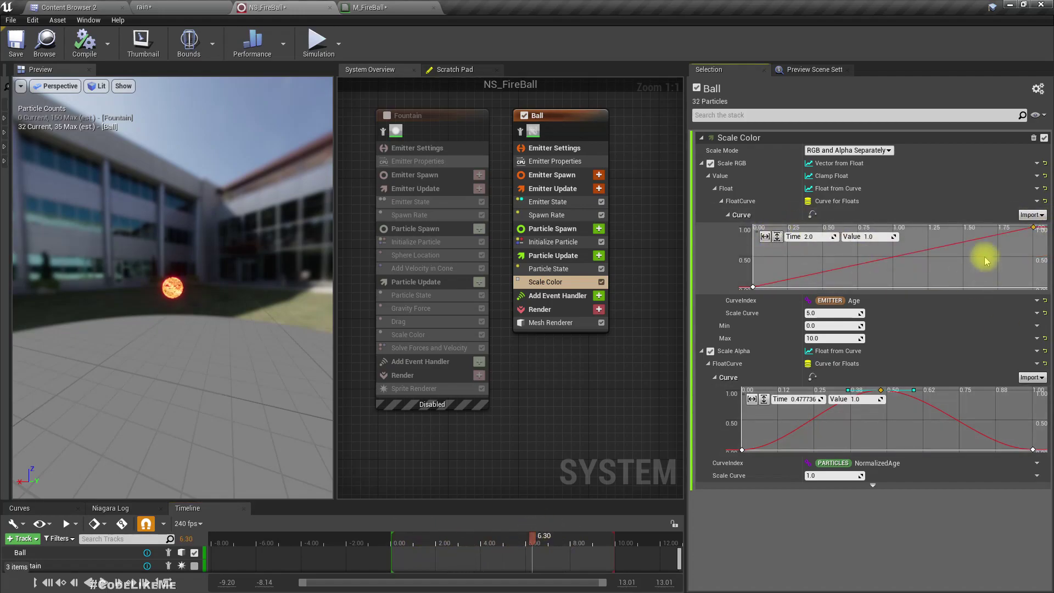
{"action": "right_click_drag", "start_coordinate": [983, 255], "coordinate": [962, 259]}
{"action": "scroll", "coordinate": [962, 259], "scroll_direction": "down", "scroll_amount": 5}
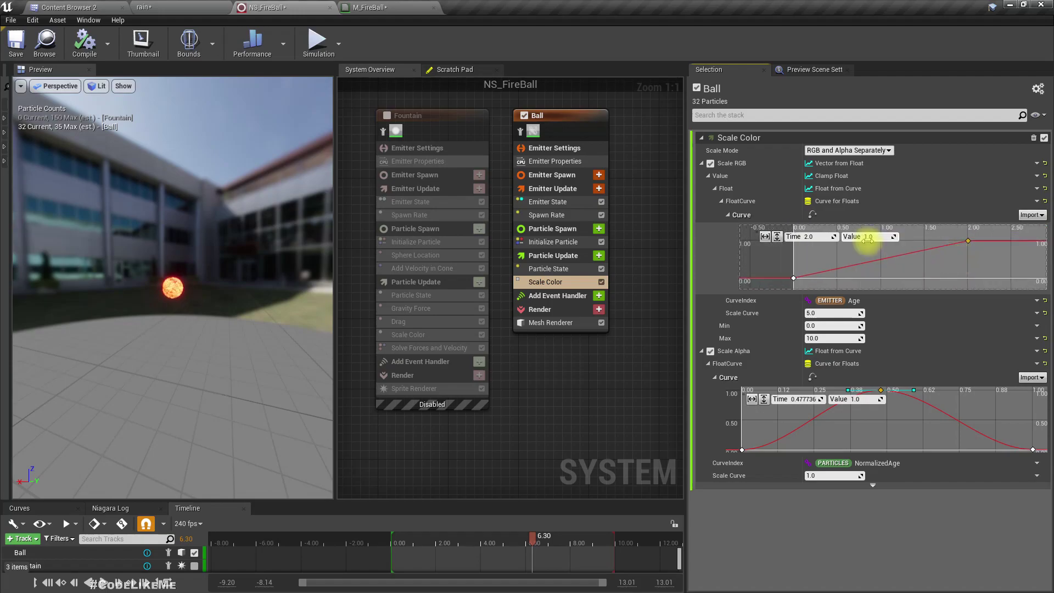
{"action": "right_click", "coordinate": [968, 243]}
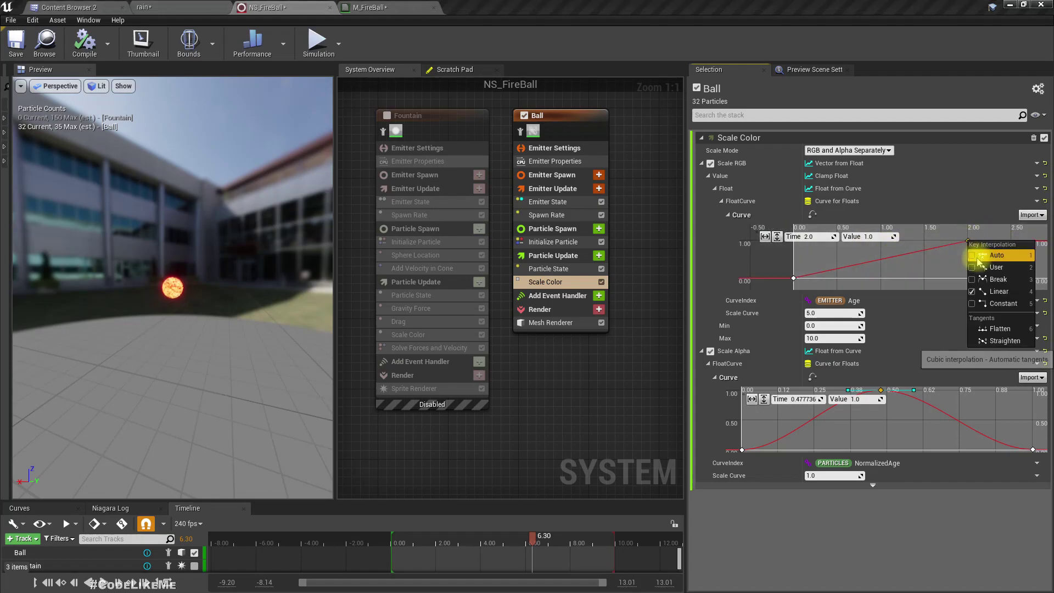
{"action": "right_click", "coordinate": [794, 278]}
{"action": "left_click", "coordinate": [801, 292]}
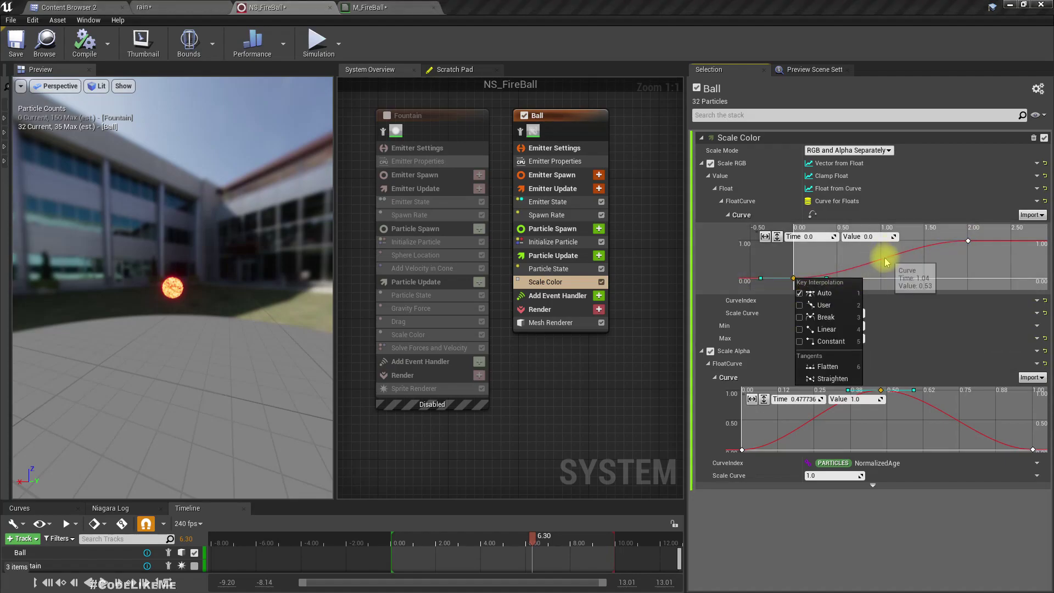
Add an Auto-interpolated middle key to the Scale RGB curve, placed at about time 1.39 and value 0.25
{"action": "right_click", "coordinate": [884, 258]}
{"action": "left_click", "coordinate": [891, 272]}
{"action": "right_click", "coordinate": [884, 260]}
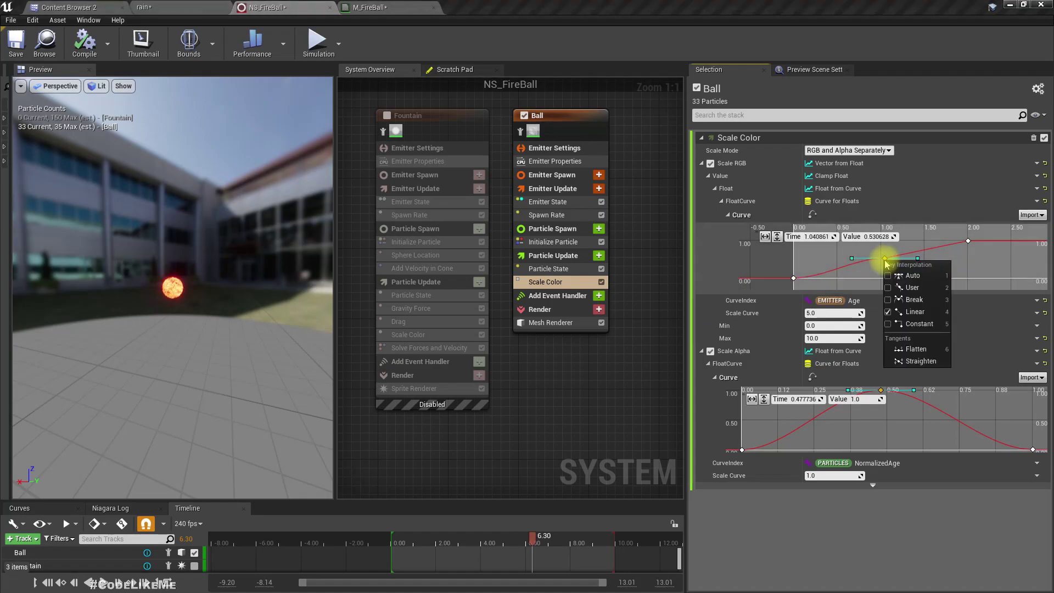
{"action": "left_click", "coordinate": [893, 276]}
{"action": "left_click_drag", "start_coordinate": [888, 260], "coordinate": [919, 269]}
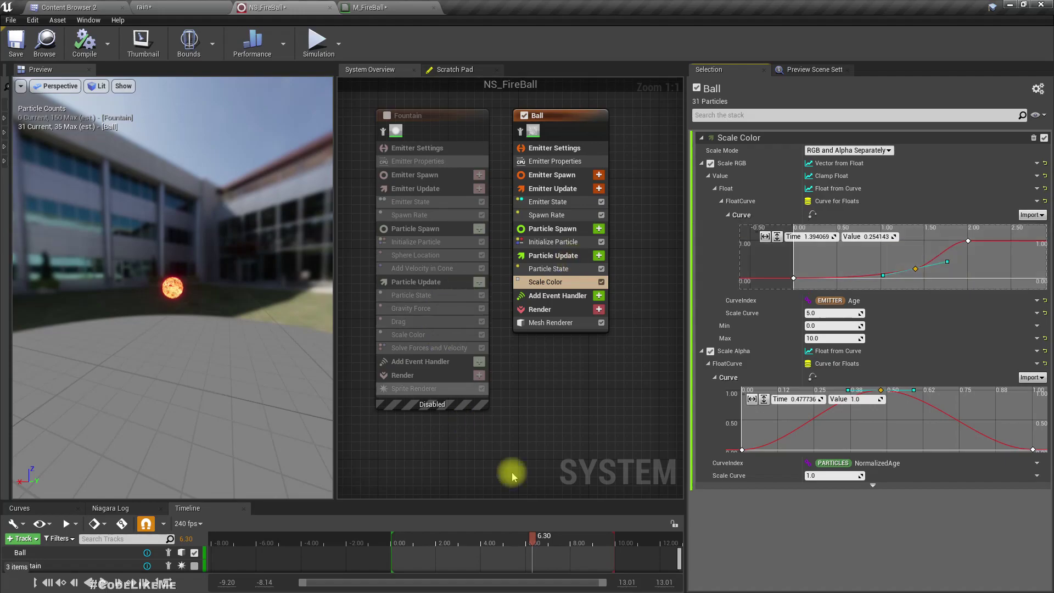
{"action": "left_click_drag", "start_coordinate": [536, 537], "coordinate": [395, 536]}
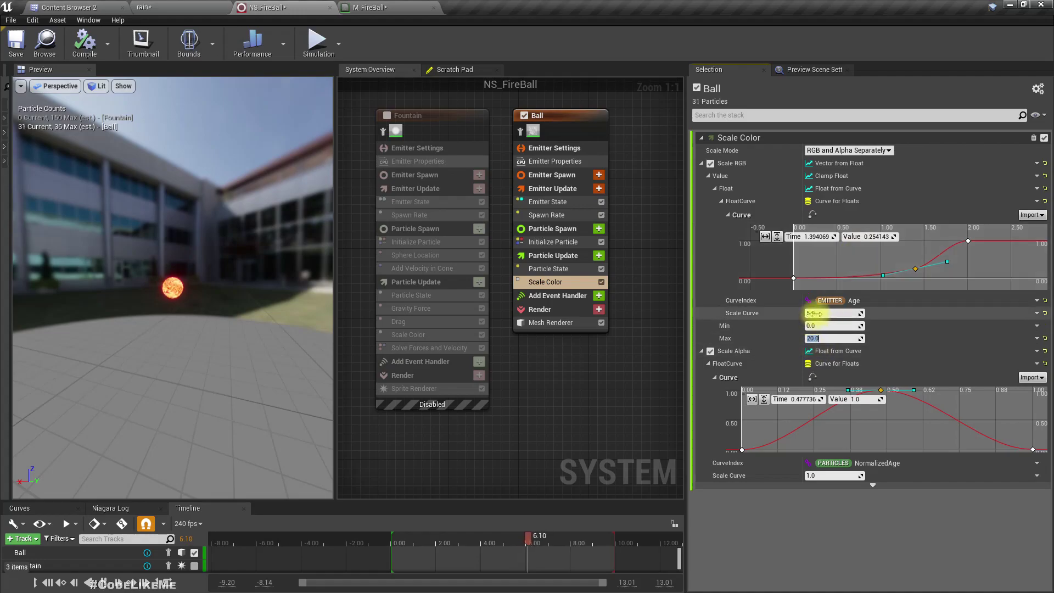
Set the Scale RGB curve's Scale Curve to 50 and the Clamp Float's Max to 50
{"action": "type", "text": "0"}
{"action": "key", "text": "Return"}
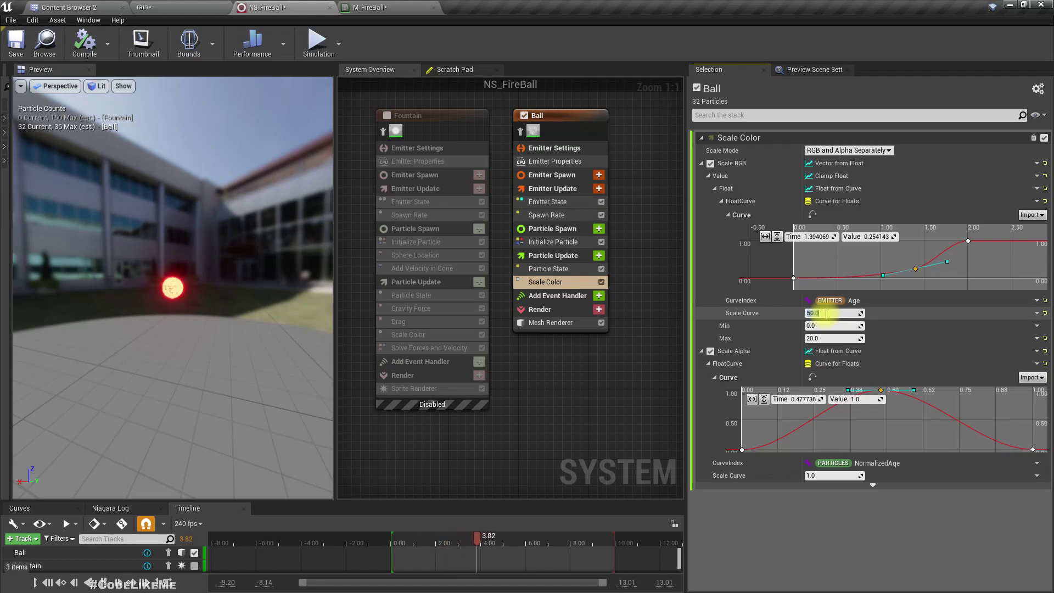
{"action": "left_click", "coordinate": [822, 338]}
{"action": "type", "text": "50"}
{"action": "key", "text": "Return"}
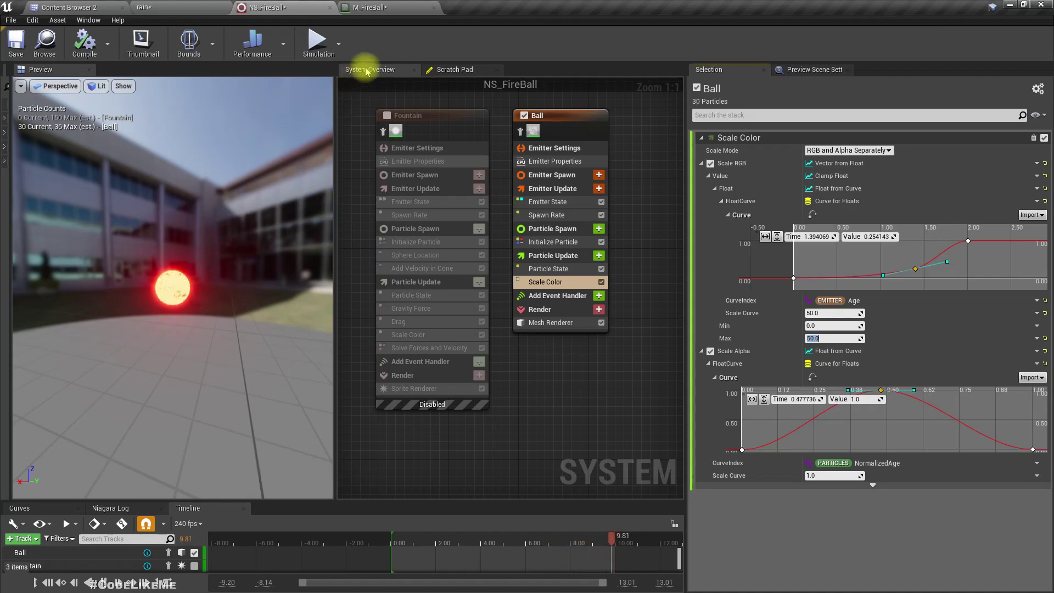
Enable the Fountain emitter and delete its Gravity Force, Drag and Add Velocity in Cone modules
{"action": "left_click", "coordinate": [388, 115]}
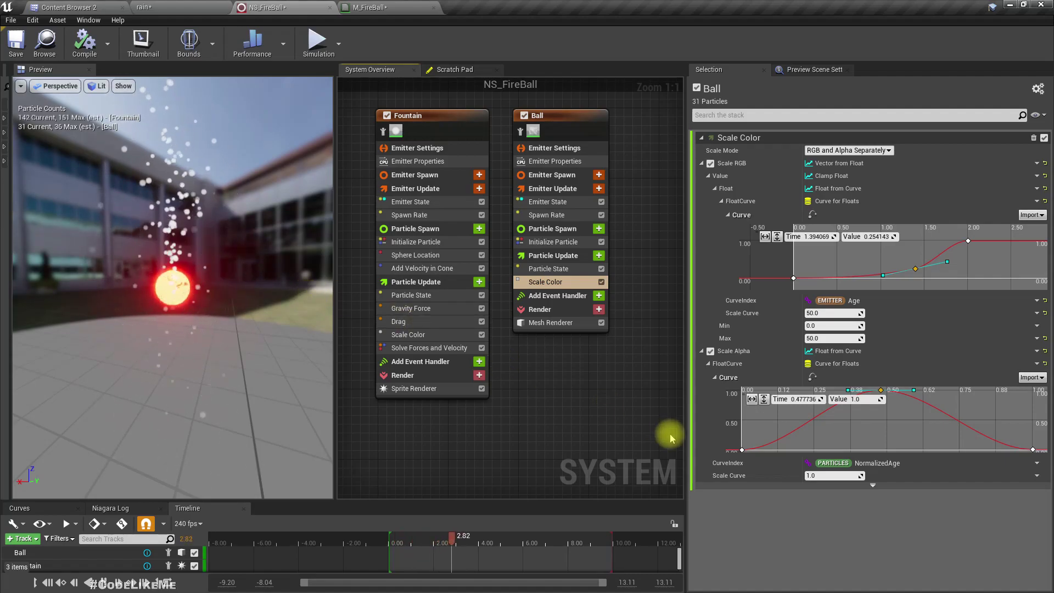
{"action": "left_click", "coordinate": [435, 309]}
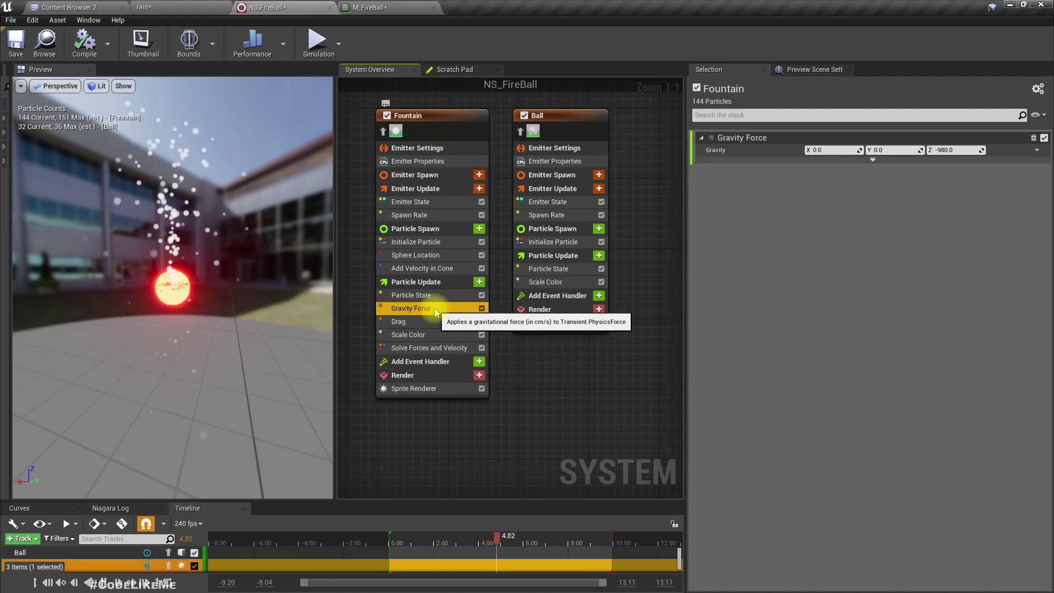
{"action": "key", "text": "Delete"}
{"action": "left_click", "coordinate": [422, 309]}
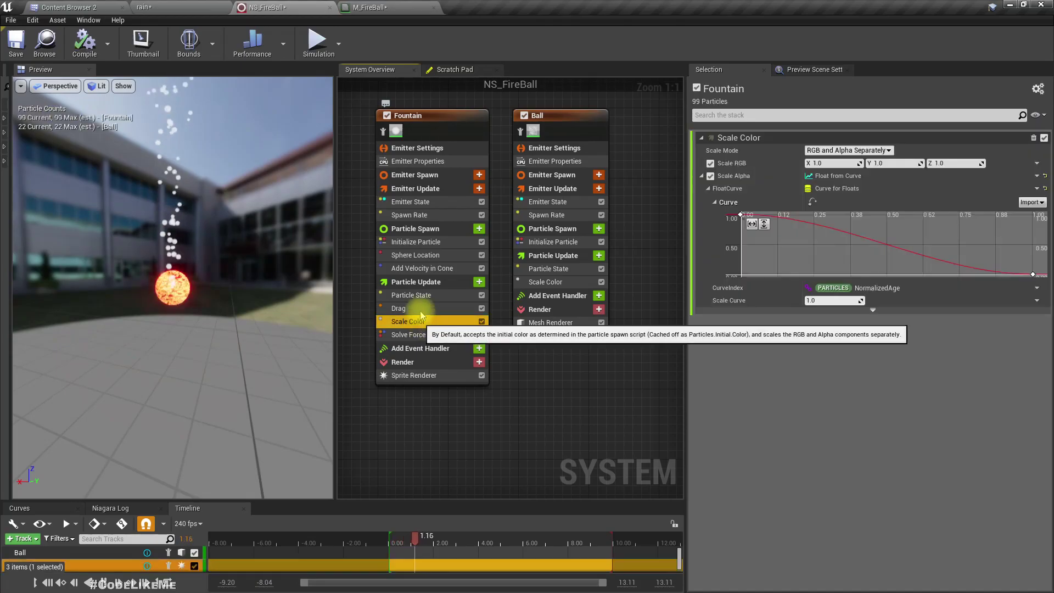
{"action": "key", "text": "Delete"}
{"action": "left_click", "coordinate": [438, 323]}
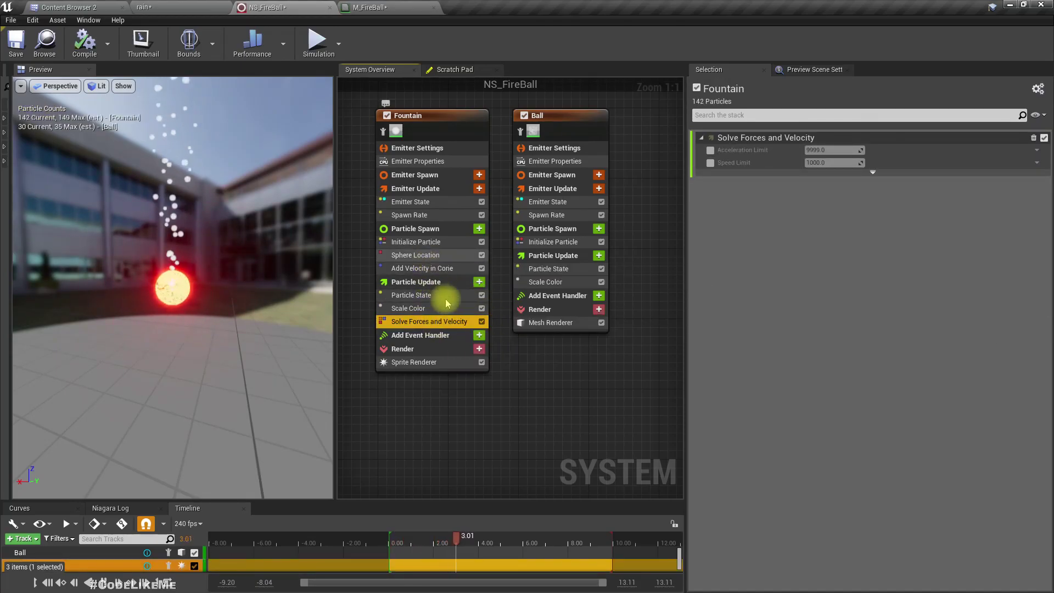
{"action": "left_click", "coordinate": [423, 269]}
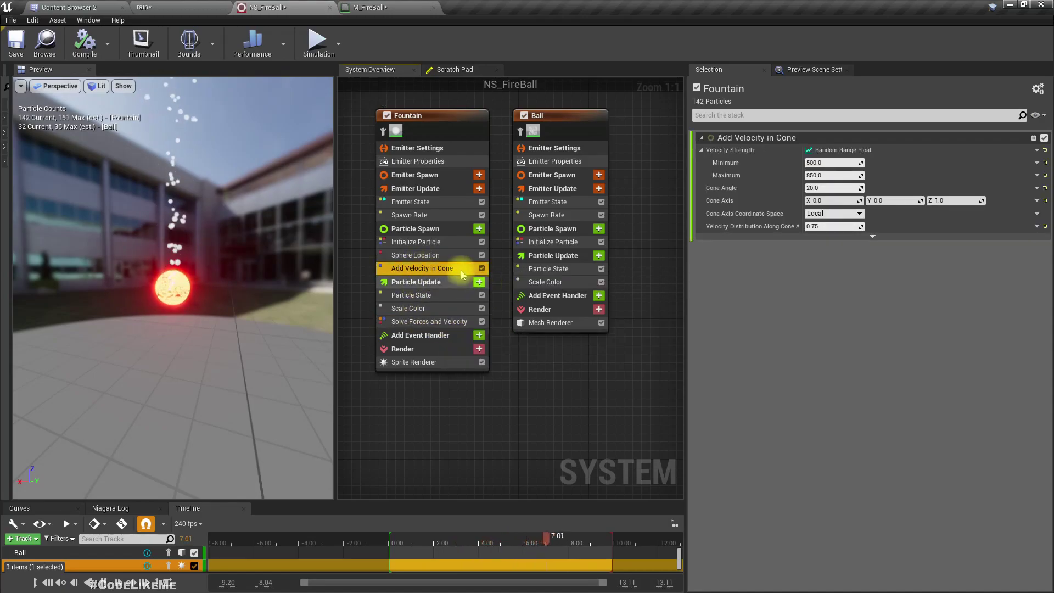
{"action": "key", "text": "Delete"}
Set the Sphere Radius in the Fountain emitter's Sphere Location module to 500
{"action": "left_click", "coordinate": [434, 256]}
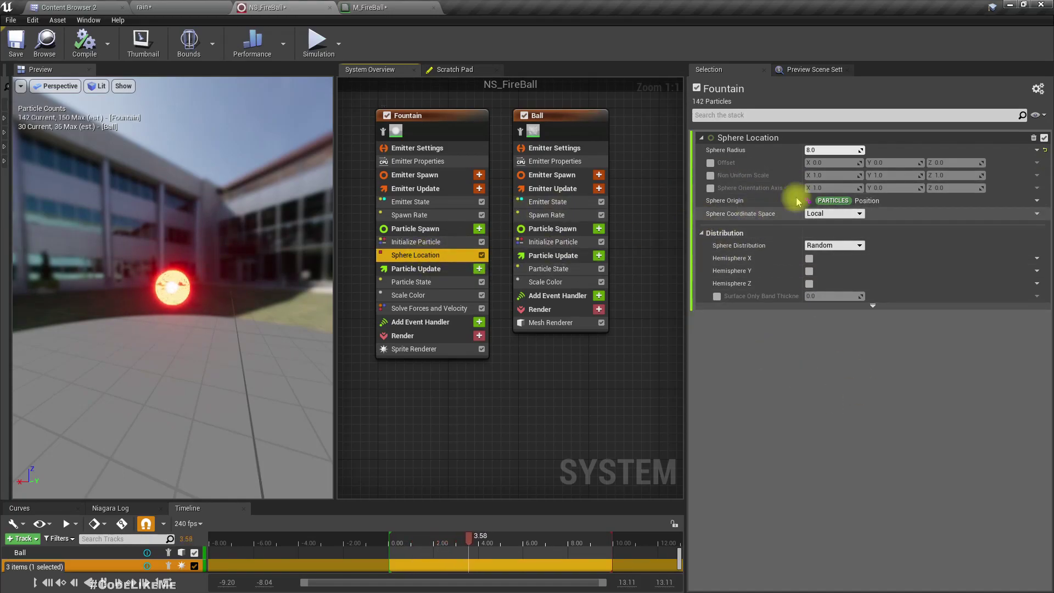
{"action": "left_click", "coordinate": [831, 150]}
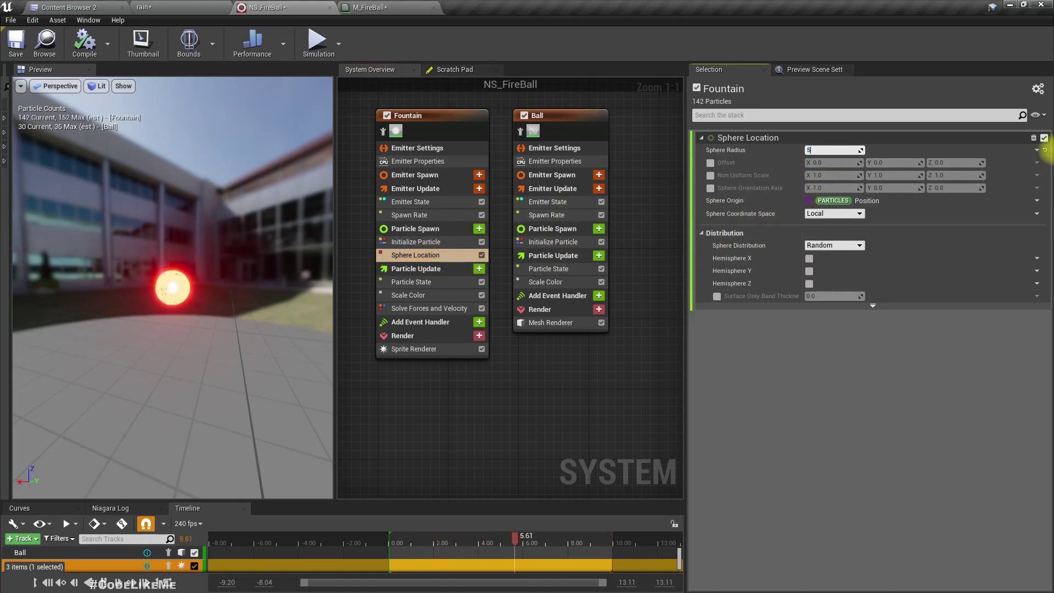
{"action": "type", "text": "500"}
{"action": "key", "text": "Return"}
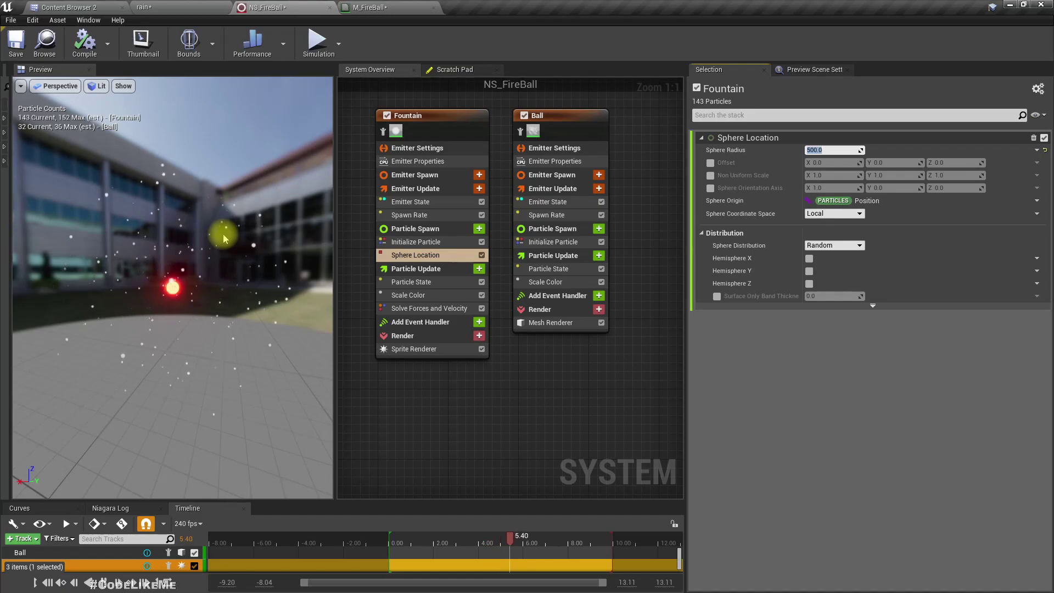
Add a Point Attraction Force module to the Fountain emitter's Particle Update and fix its dependency by moving it before Solve Forces and Velocity
{"action": "left_click", "coordinate": [478, 269]}
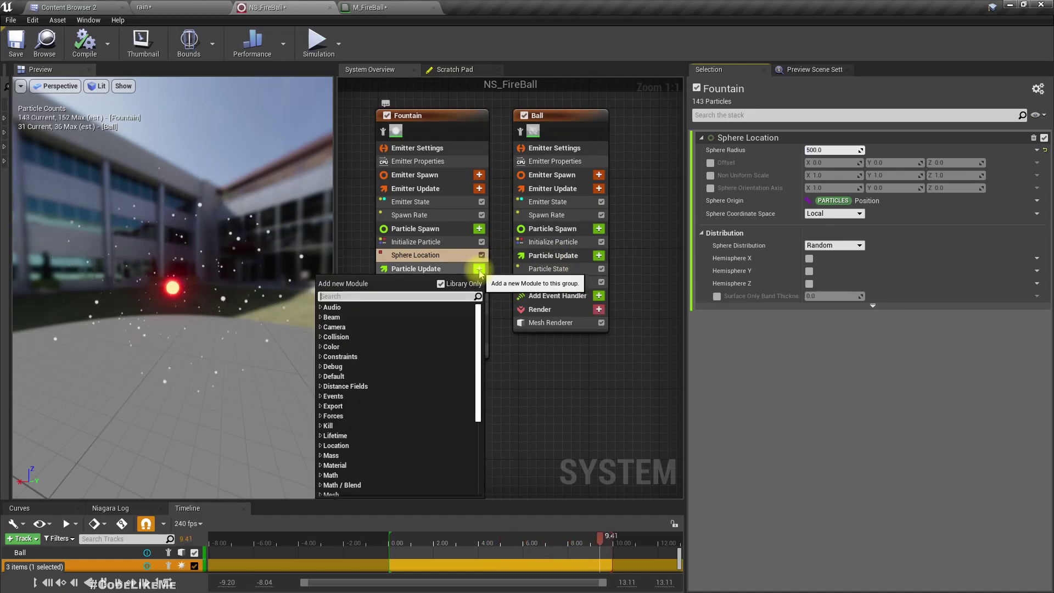
{"action": "type", "text": "attra"}
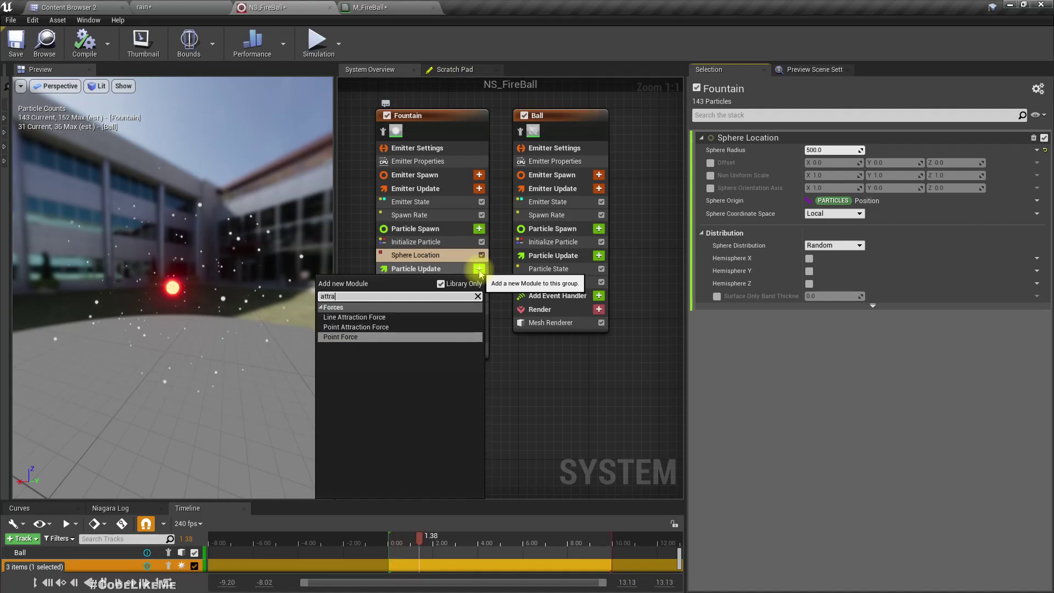
{"action": "key", "text": "Up"}
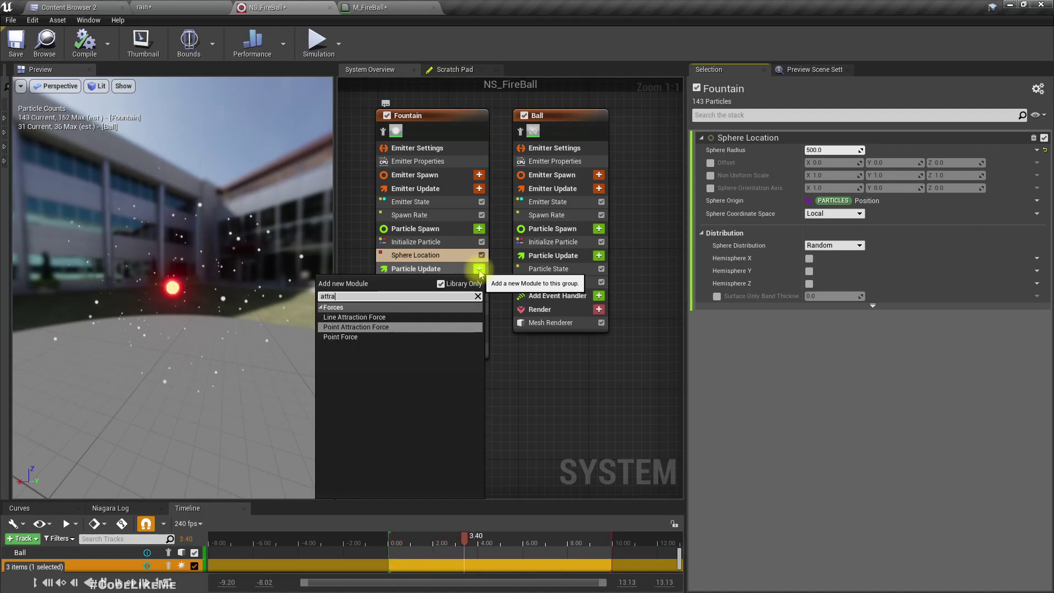
{"action": "key", "text": "Return"}
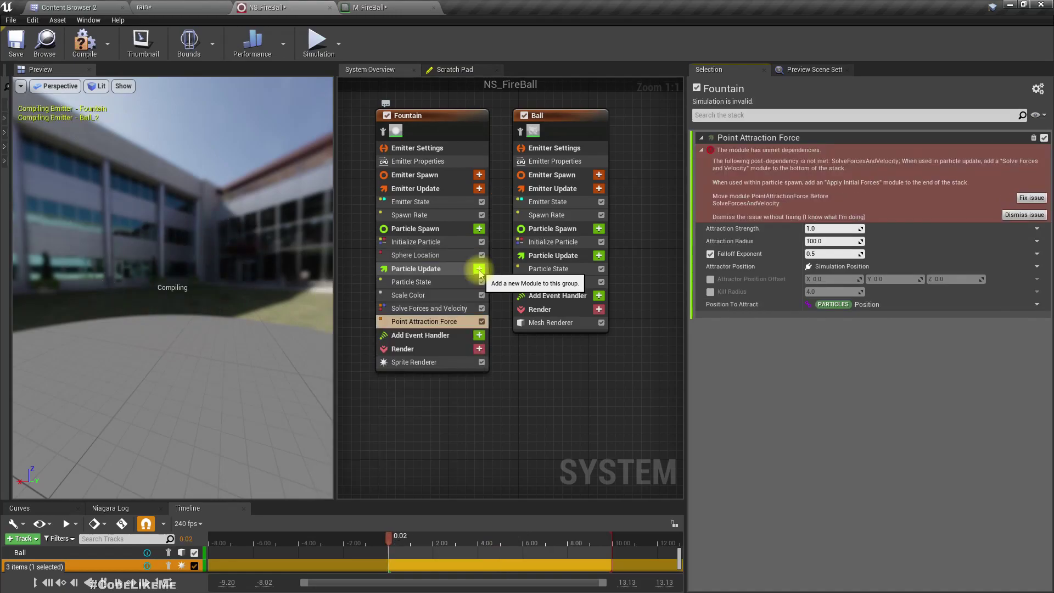
{"action": "left_click", "coordinate": [1020, 197]}
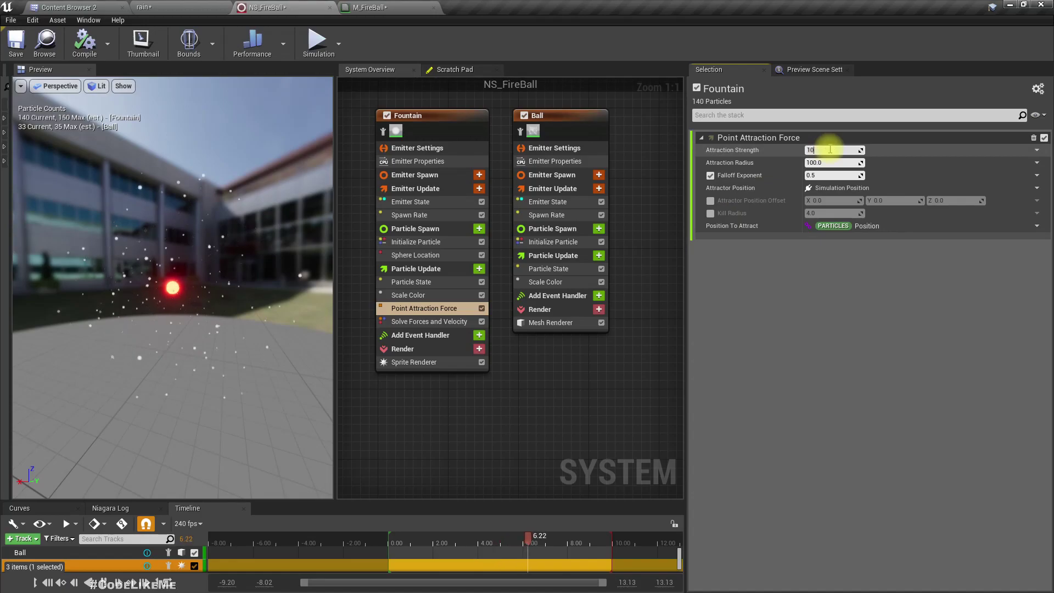
Set the Point Attraction Force's Attraction Strength to 10 and its Attraction Radius to 600
{"action": "key", "text": "Return"}
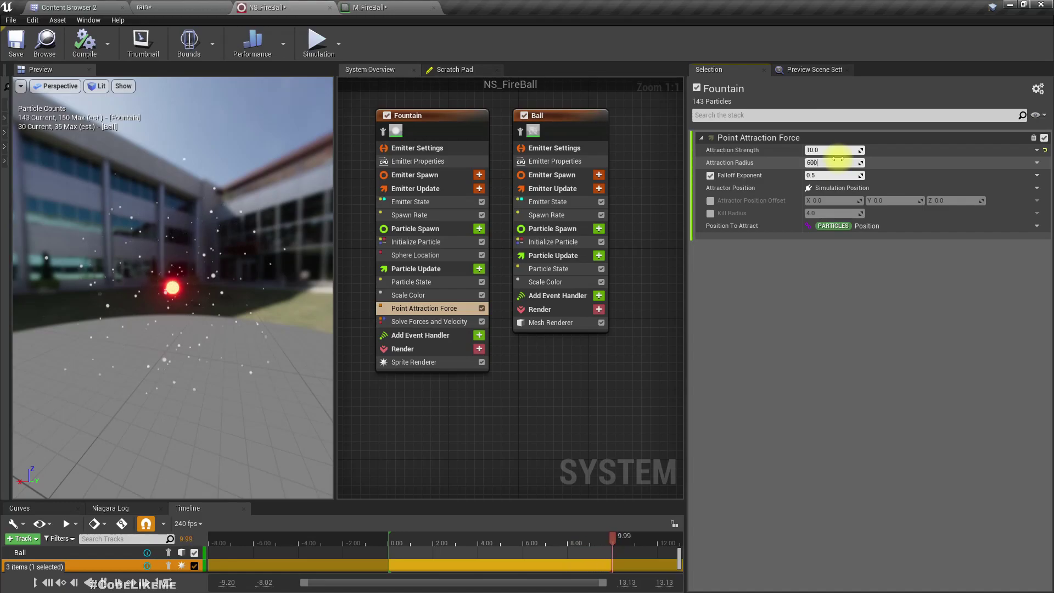
{"action": "type", "text": "0"}
{"action": "key", "text": "Return"}
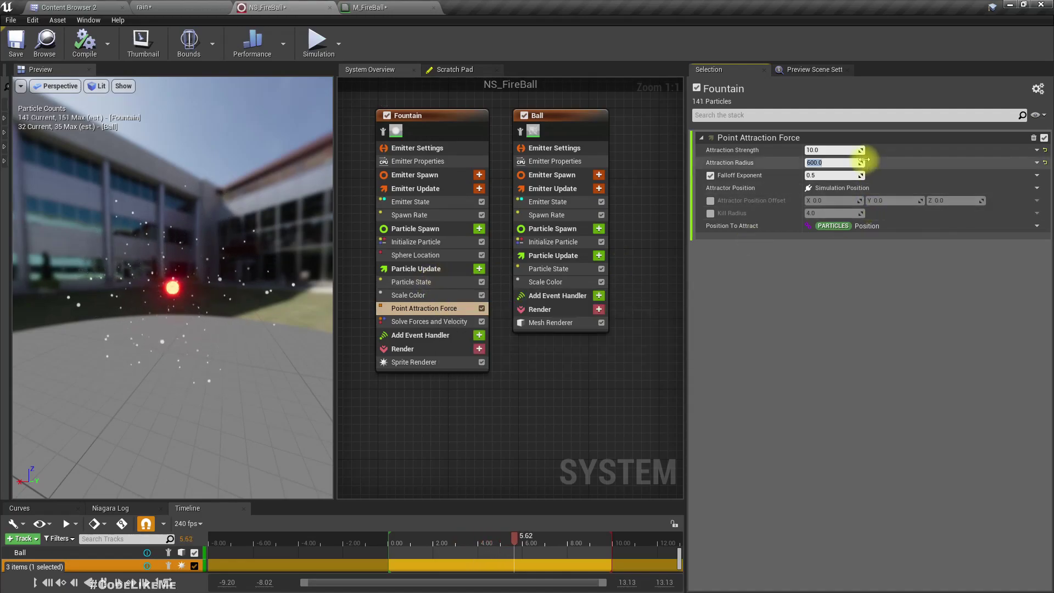
Enable the Point Attraction Force's Kill Radius with a value of 10 and raise its Attraction Strength to 50
{"action": "left_click", "coordinate": [710, 213]}
{"action": "left_click", "coordinate": [852, 214]}
{"action": "type", "text": "10"}
{"action": "key", "text": "Return"}
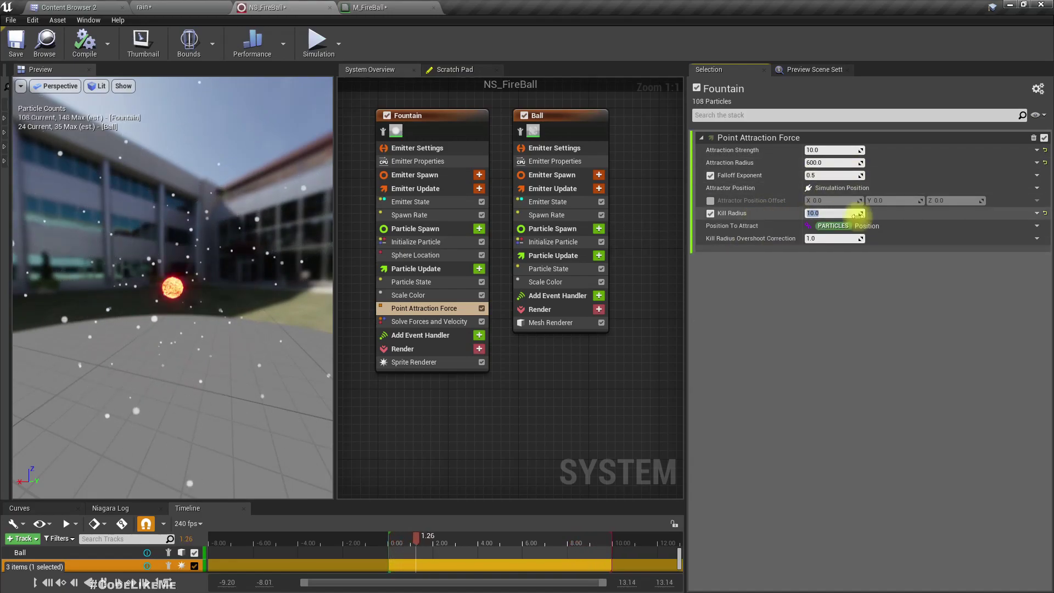
{"action": "mouse_move", "coordinate": [732, 218]}
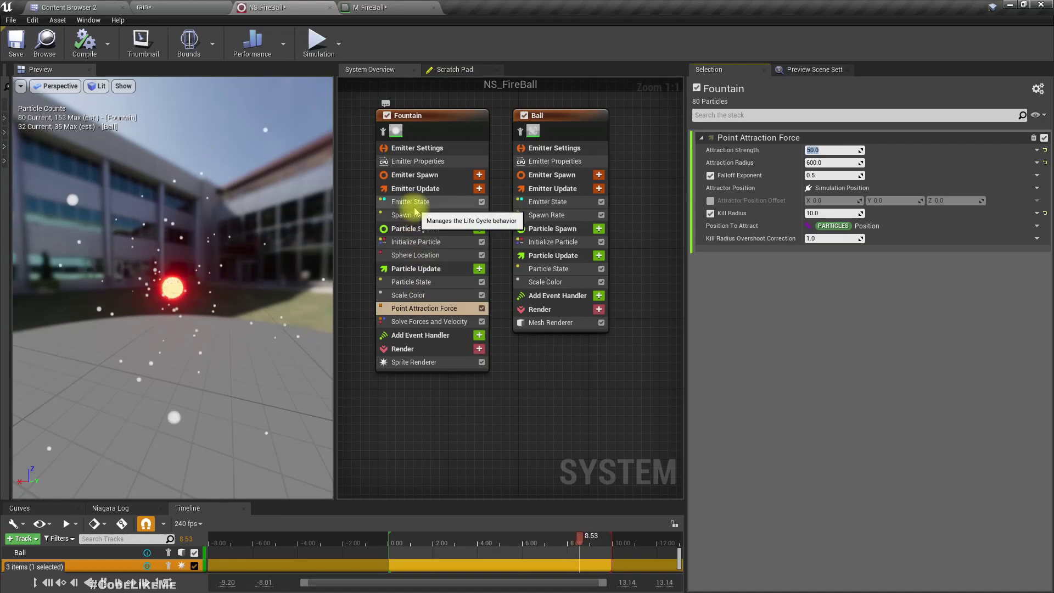
Change the Sprite Size Mode in the Fountain emitter's Initialize Particle module to Random Non-Uniform
{"action": "left_click", "coordinate": [409, 241]}
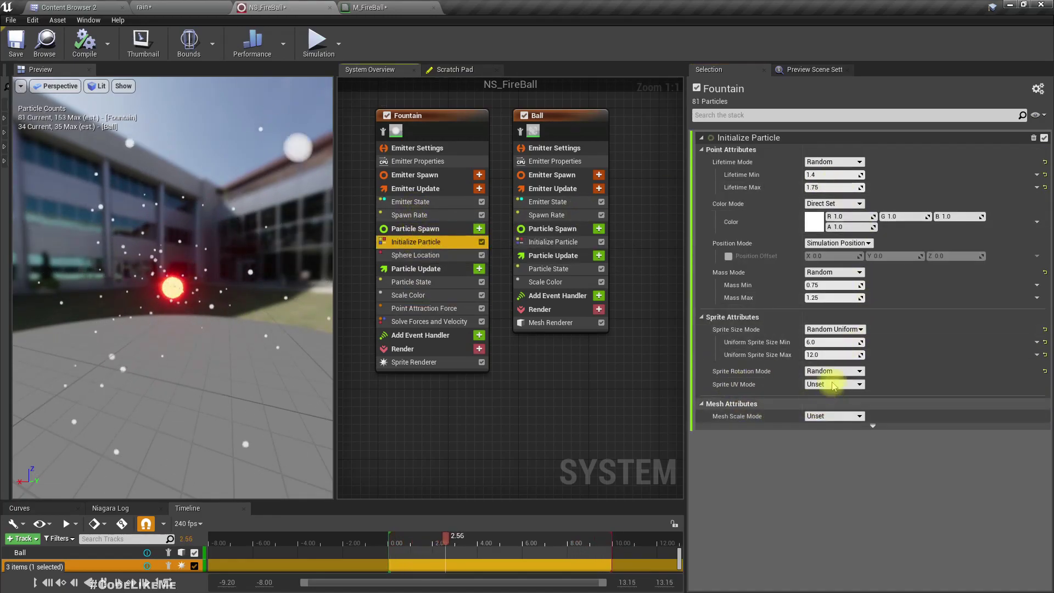
{"action": "left_click", "coordinate": [831, 331]}
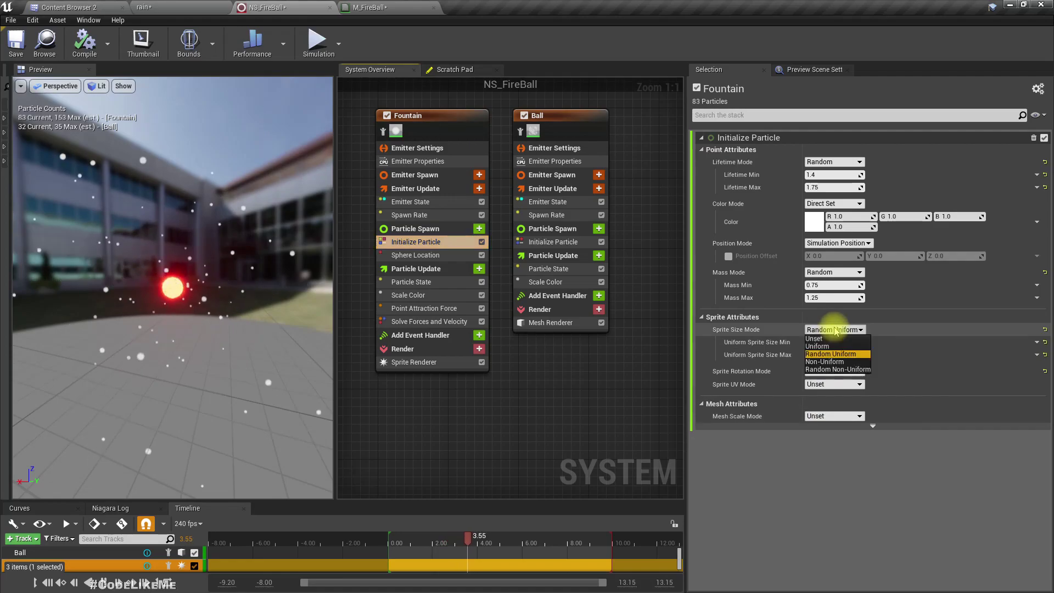
{"action": "left_click", "coordinate": [825, 362]}
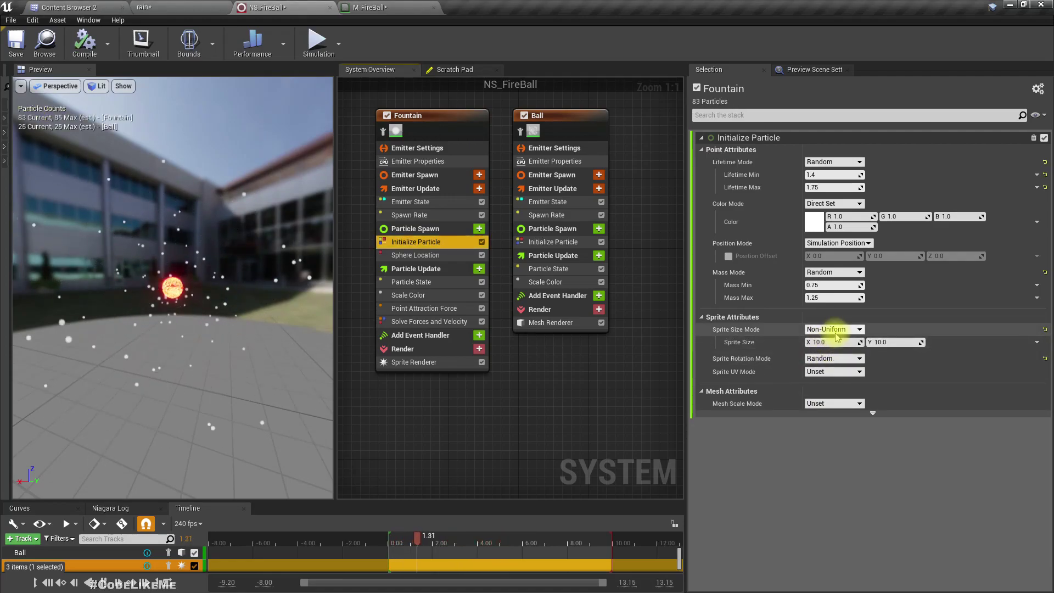
{"action": "left_click", "coordinate": [834, 330]}
{"action": "left_click", "coordinate": [838, 370]}
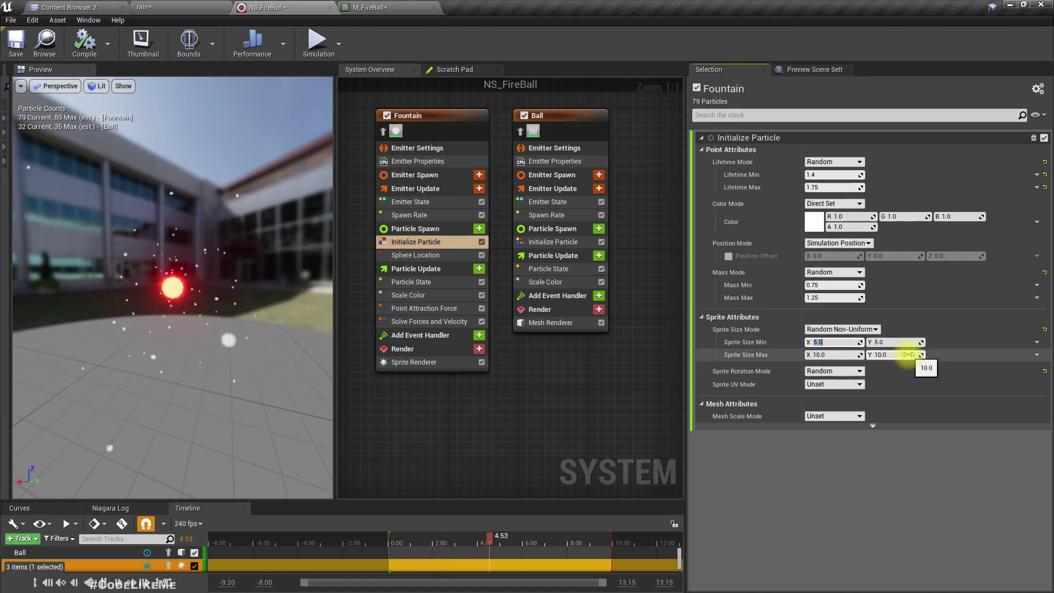
Set the Fountain's Sprite Size Min to X 1 and Y 8, and the Sprite Size Max X to 2
{"action": "key", "text": "Return"}
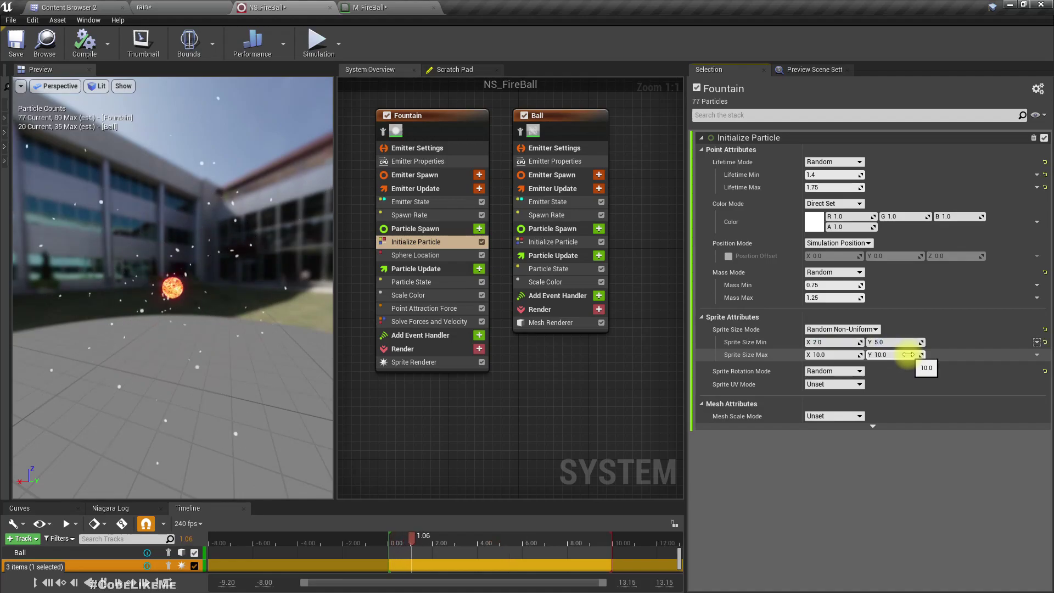
{"action": "left_click", "coordinate": [832, 338]}
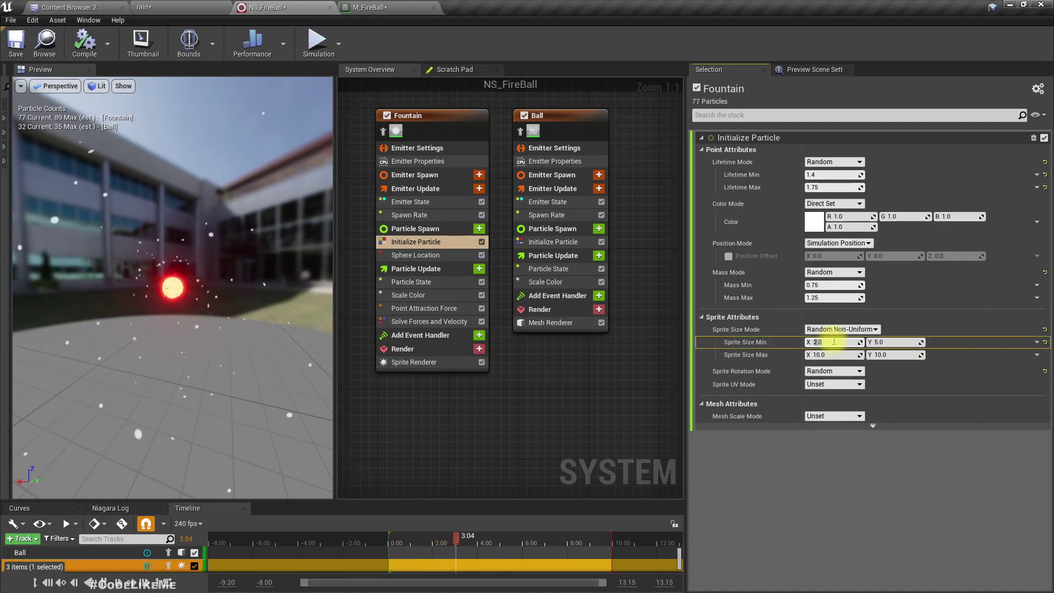
{"action": "left_click", "coordinate": [822, 356]}
{"action": "type", "text": "2.0"}
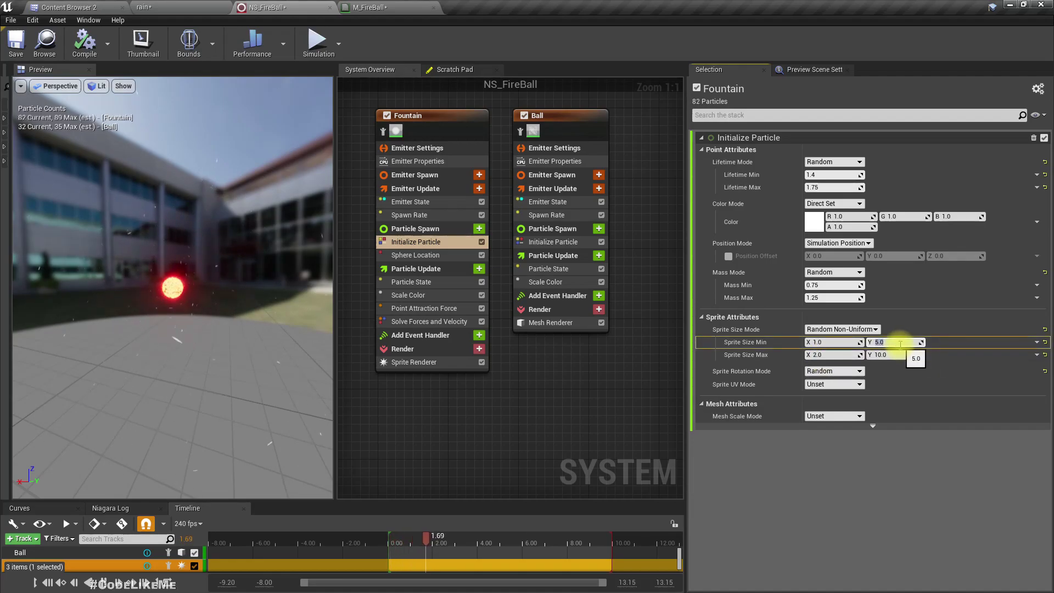
{"action": "type", "text": "8.0"}
{"action": "key", "text": "Return"}
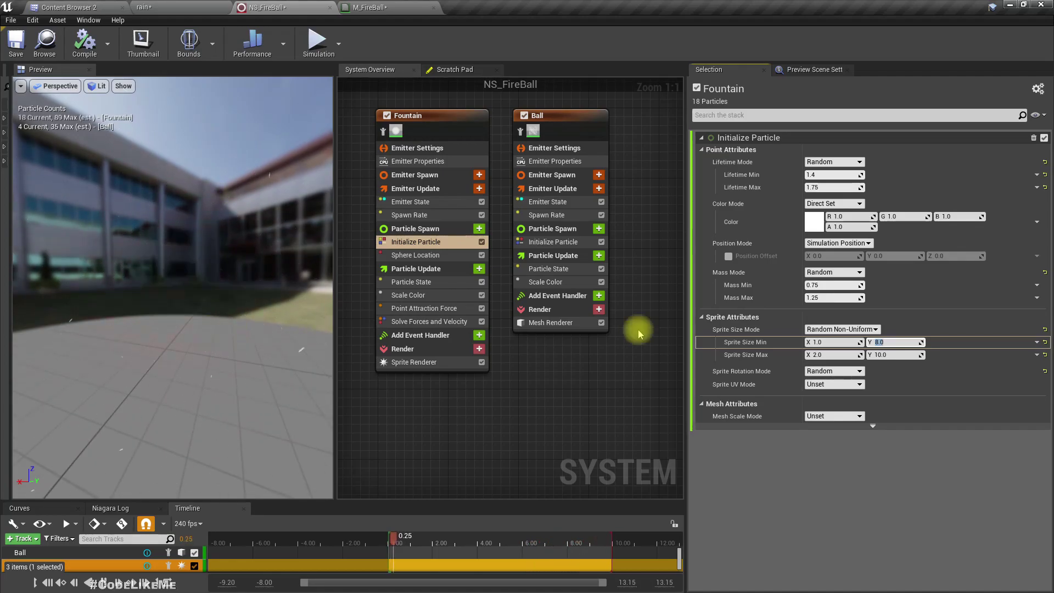
Set the Alignment of the Fountain emitter's Sprite Renderer to Velocity Aligned
{"action": "left_click", "coordinate": [384, 362]}
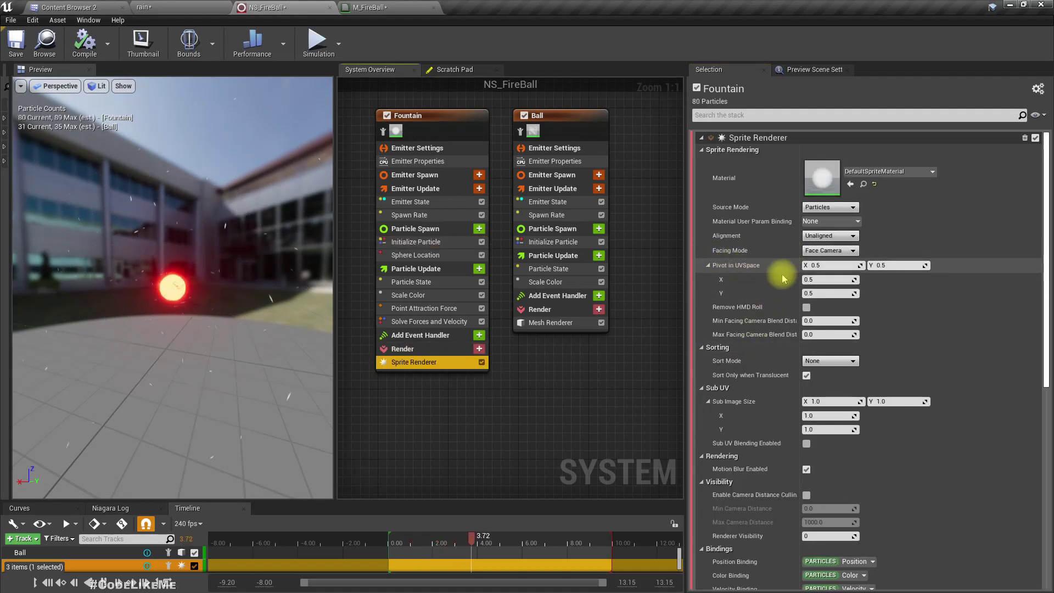
{"action": "left_click", "coordinate": [824, 235]}
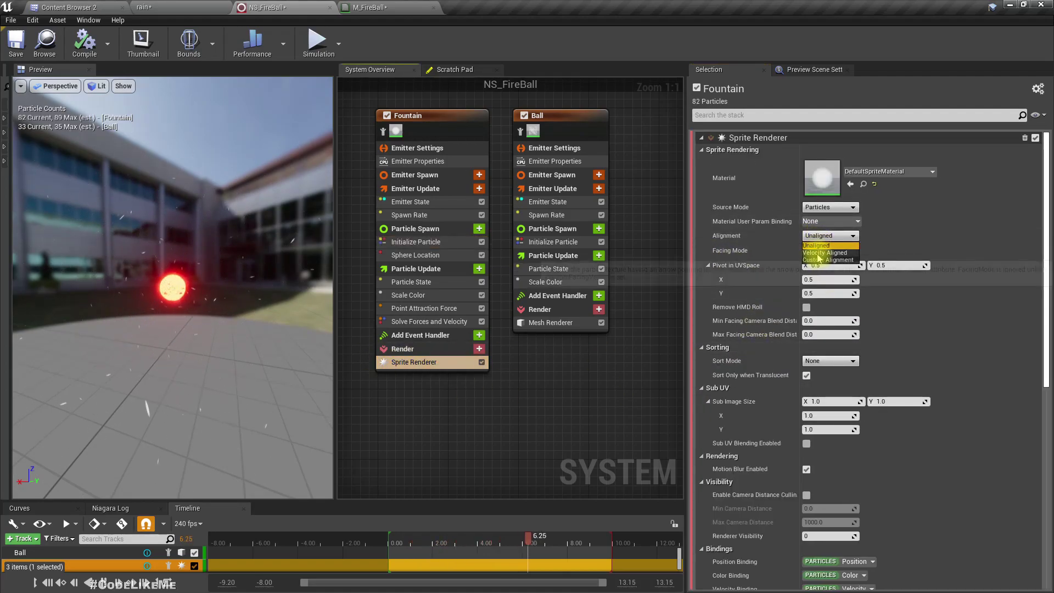
{"action": "left_click", "coordinate": [823, 253]}
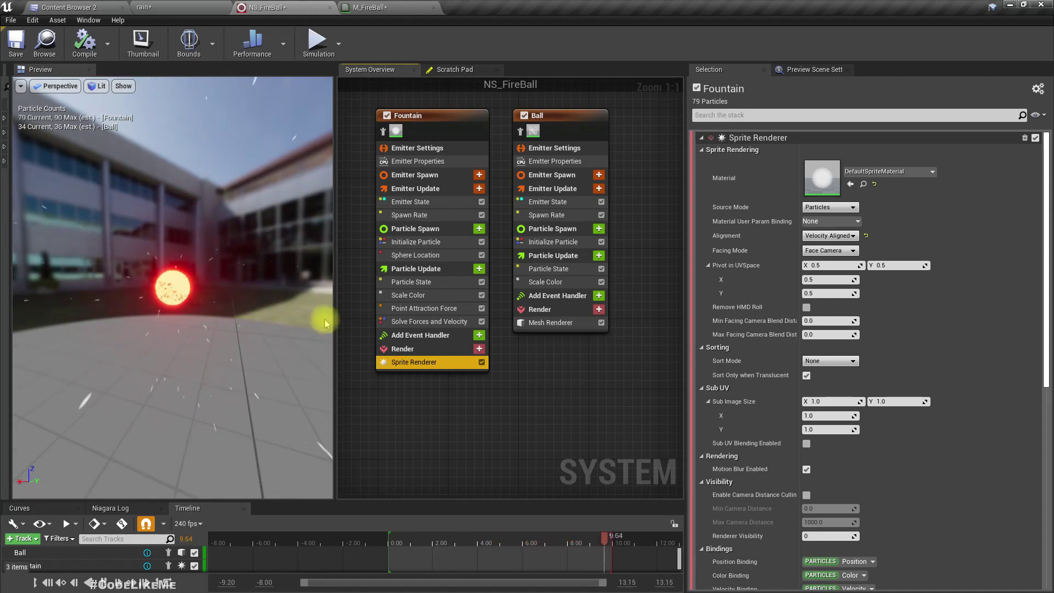
Set the Fountain's Sprite Size Min to X 5, Y 15 and its Sprite Size Max to X 6, Y 18 in Initialize Particle
{"action": "left_click", "coordinate": [413, 242]}
{"action": "left_click", "coordinate": [829, 342]}
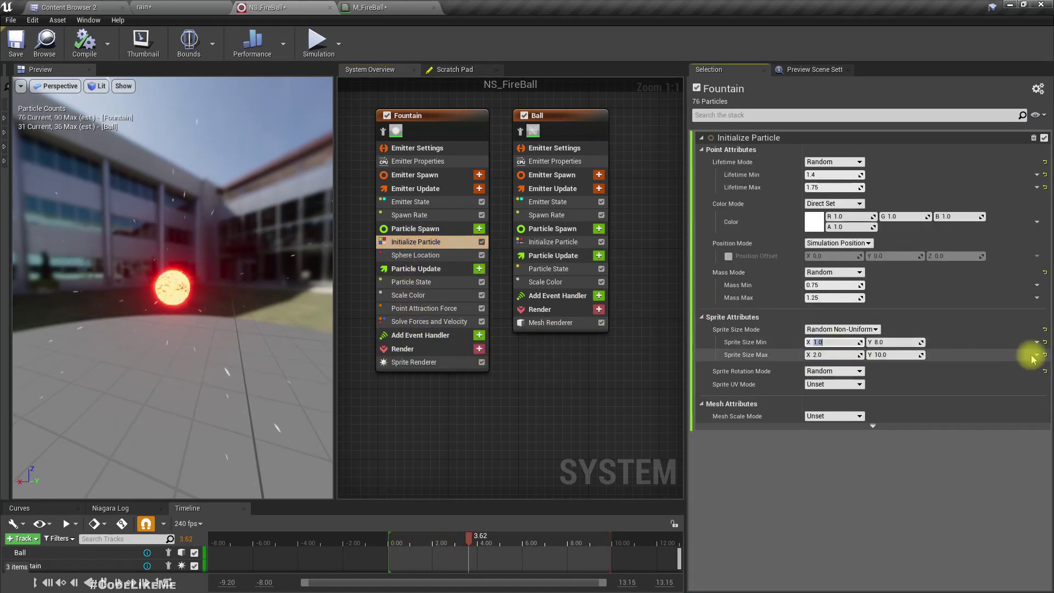
{"action": "type", "text": "5"}
{"action": "key", "text": "Tab"}
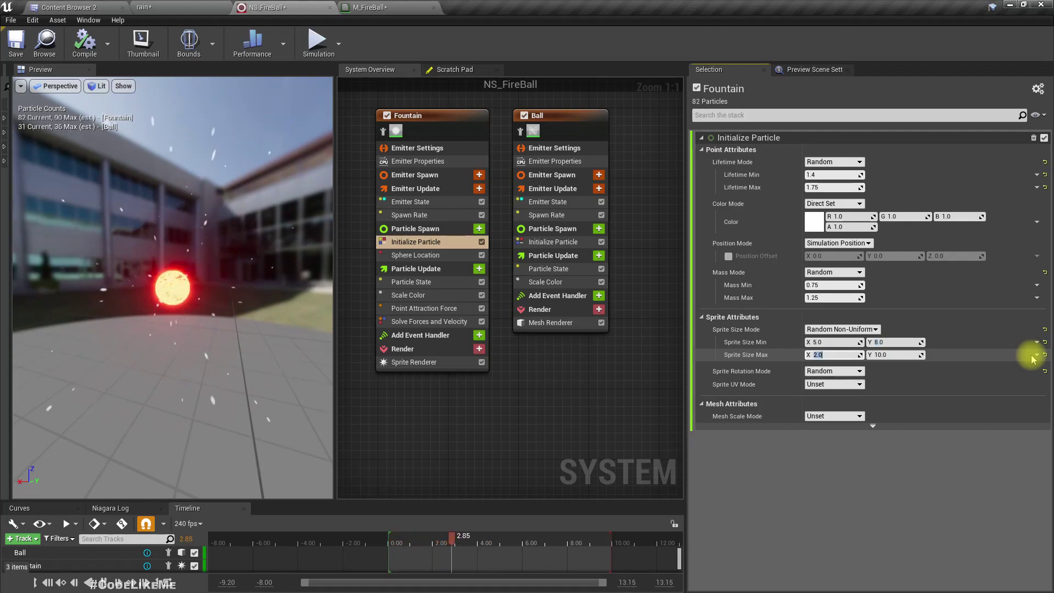
{"action": "key", "text": "Return"}
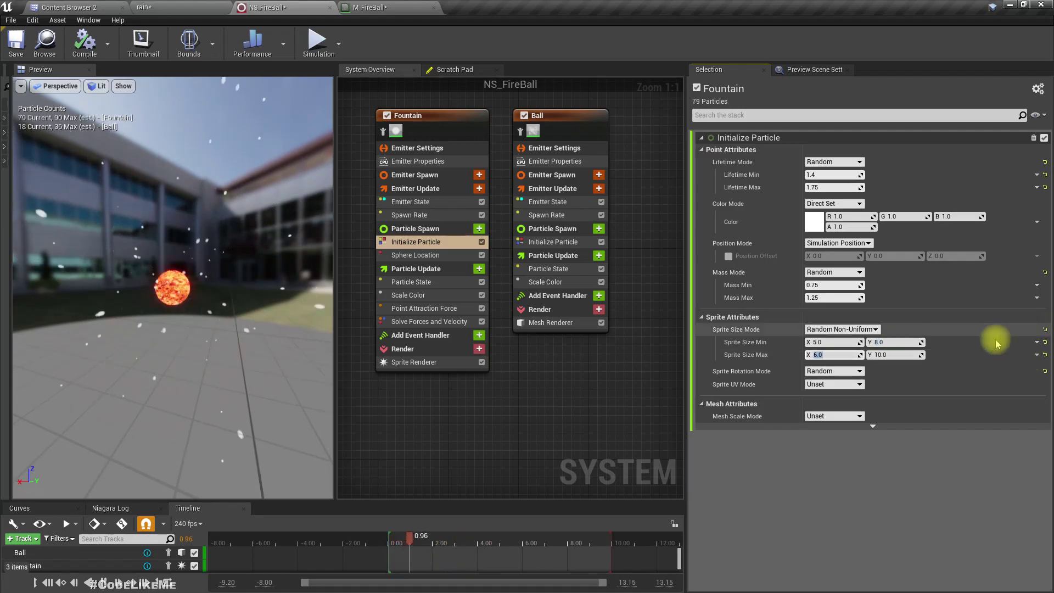
{"action": "left_click", "coordinate": [908, 342]}
{"action": "type", "text": "15"}
{"action": "key", "text": "Tab"}
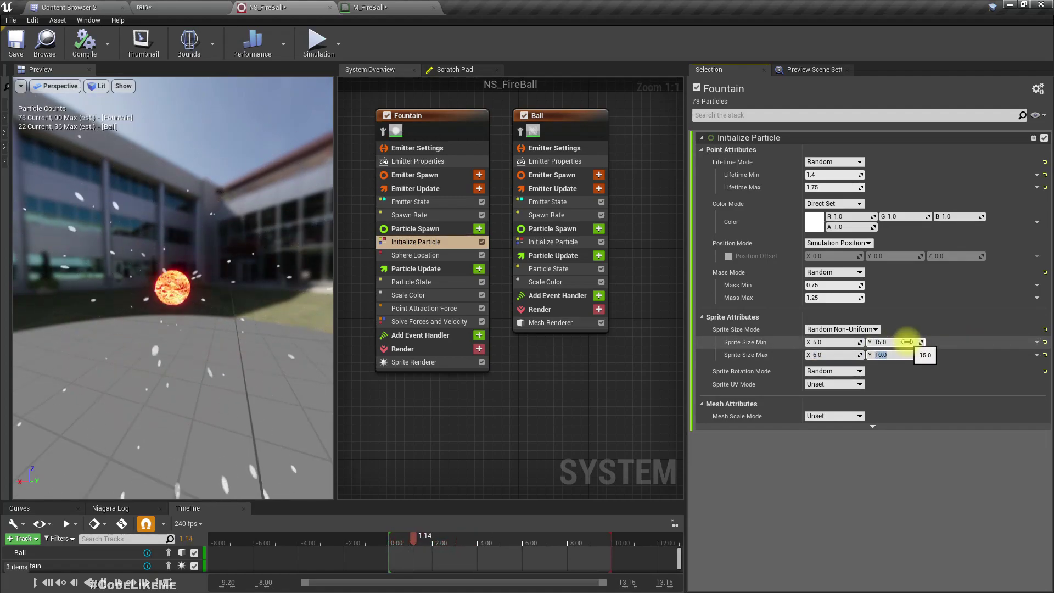
{"action": "type", "text": "18"}
{"action": "key", "text": "Return"}
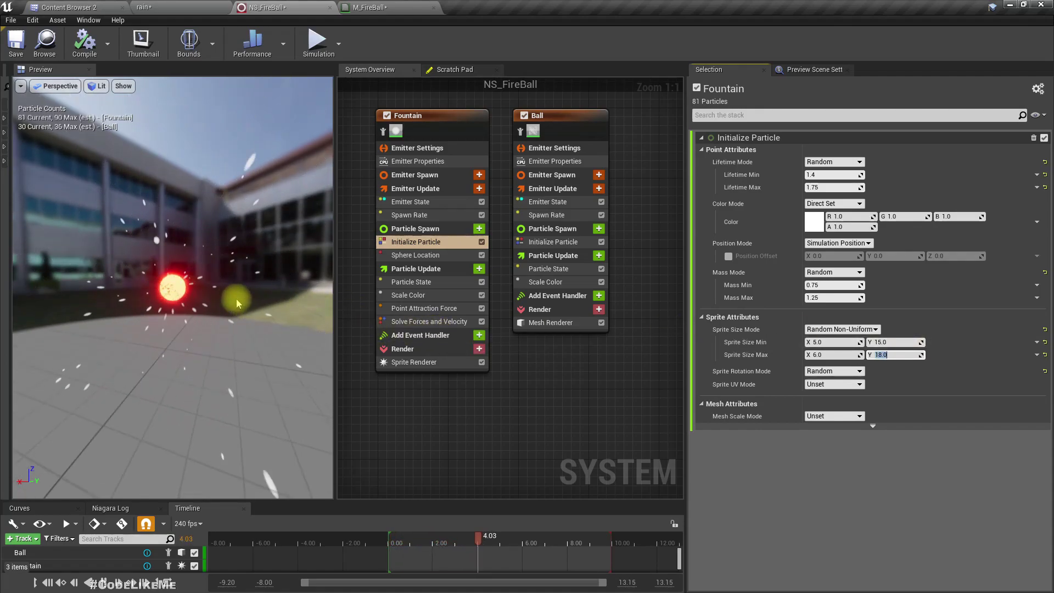
Examine the fireball effect in the rain level with its actor deselected, and return to the NS_FireBall system
{"action": "left_click", "coordinate": [169, 7]}
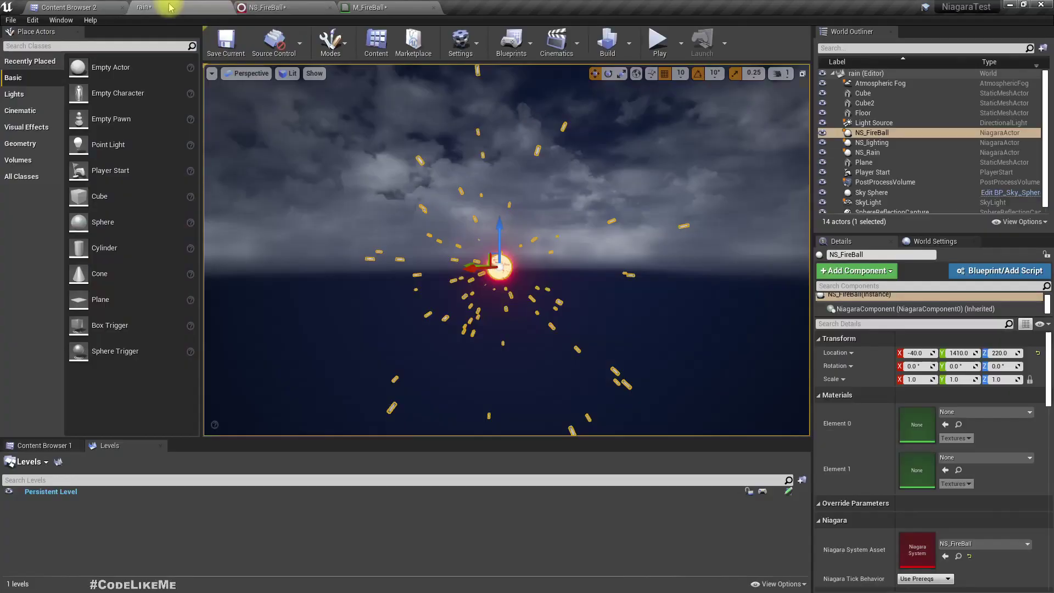
{"action": "left_click", "coordinate": [680, 174]}
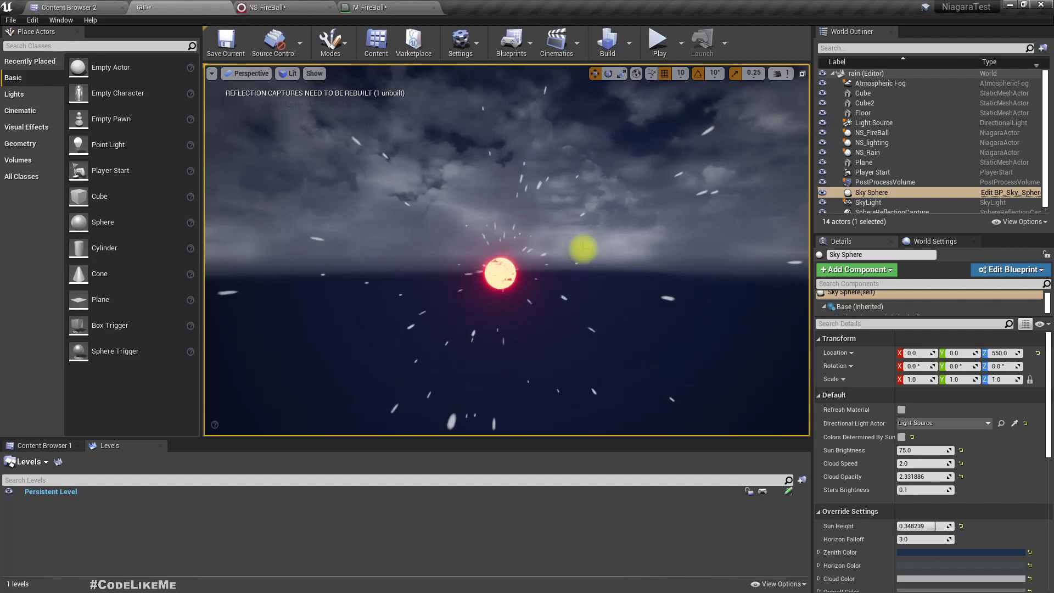
{"action": "left_click", "coordinate": [282, 10]}
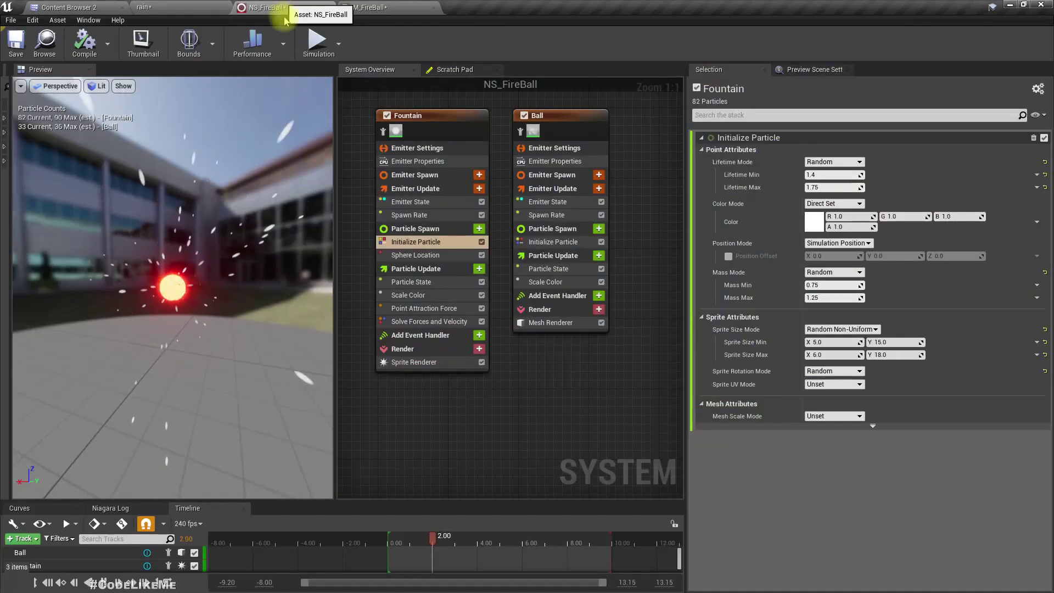
Set the Fountain's particle Color in Initialize Particle to red with R 1, G 0 and B 0
{"action": "left_click", "coordinate": [413, 283]}
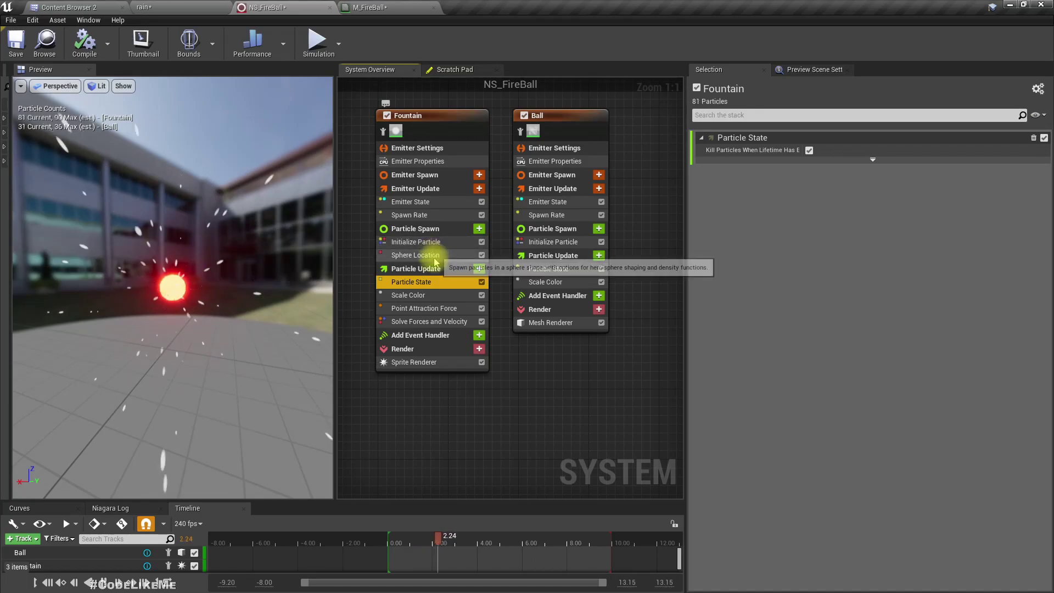
{"action": "left_click", "coordinate": [423, 298]}
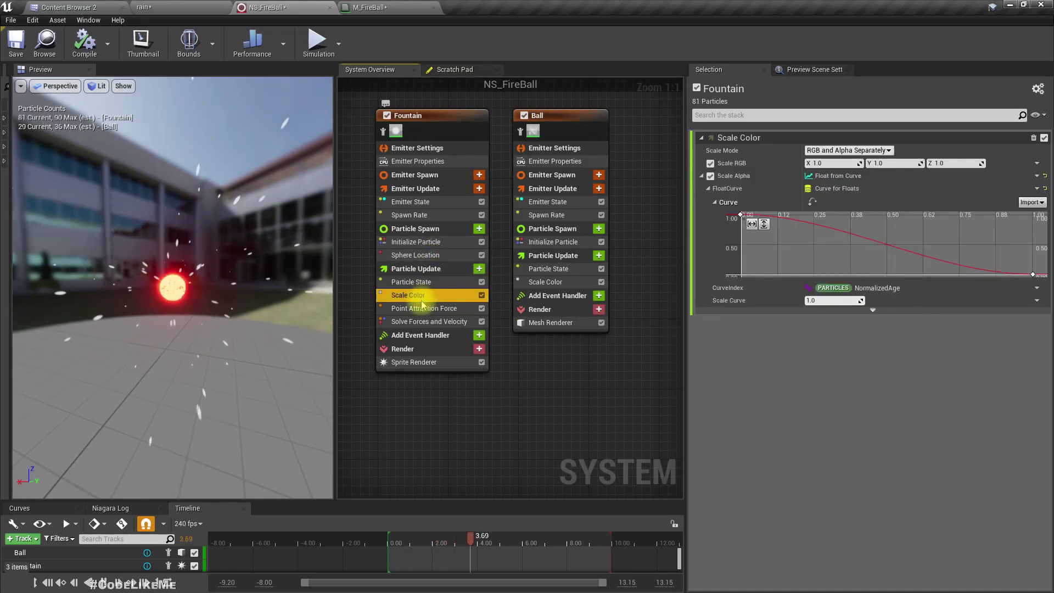
{"action": "left_click", "coordinate": [418, 242]}
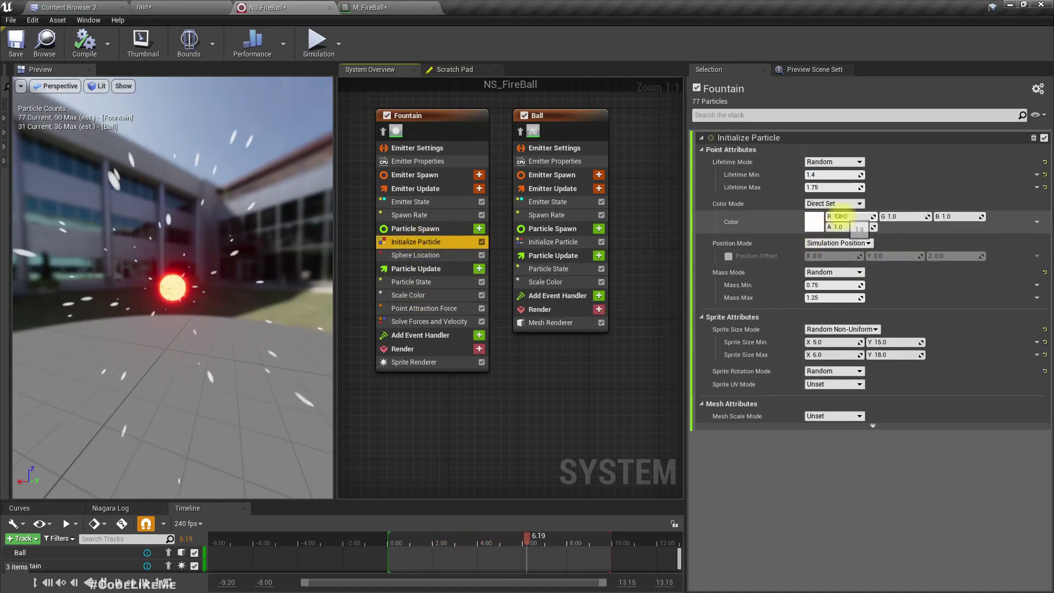
{"action": "left_click", "coordinate": [840, 216]}
{"action": "key", "text": "Tab"}
{"action": "type", "text": "0"}
{"action": "key", "text": "Tab"}
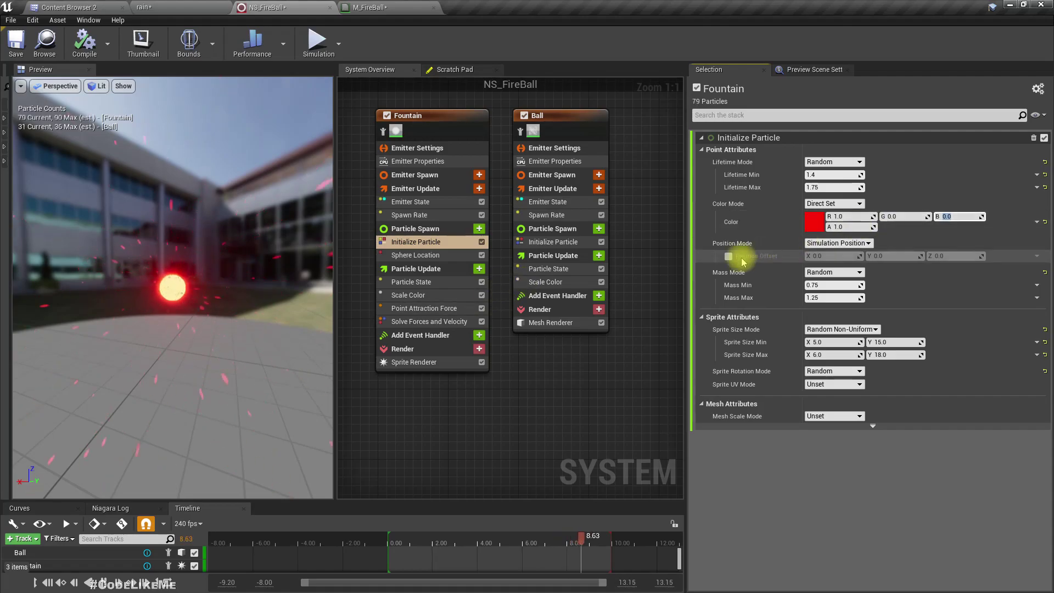
Drive Scale RGB in the Fountain's Scale Color module with a Vector from Float input and set its Value to 50
{"action": "left_click", "coordinate": [409, 295]}
{"action": "left_click", "coordinate": [1037, 163]}
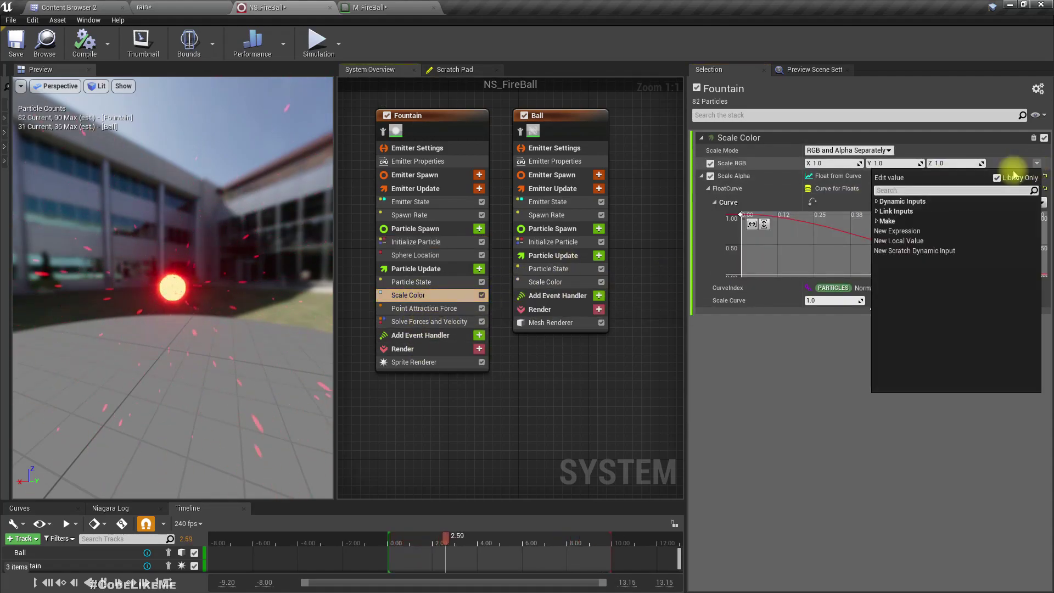
{"action": "left_click", "coordinate": [878, 212]}
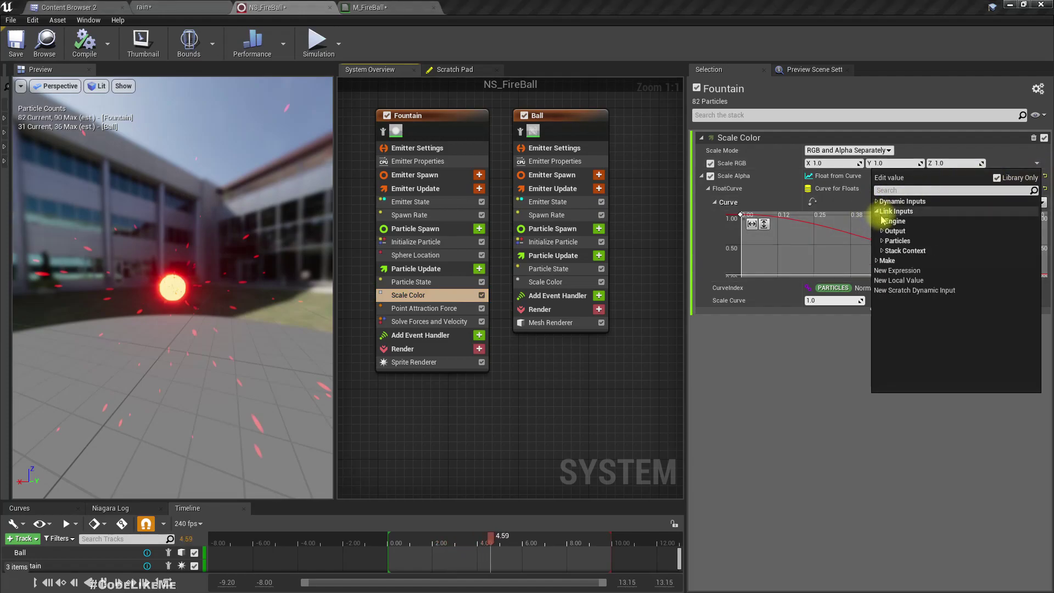
{"action": "left_click", "coordinate": [885, 192]}
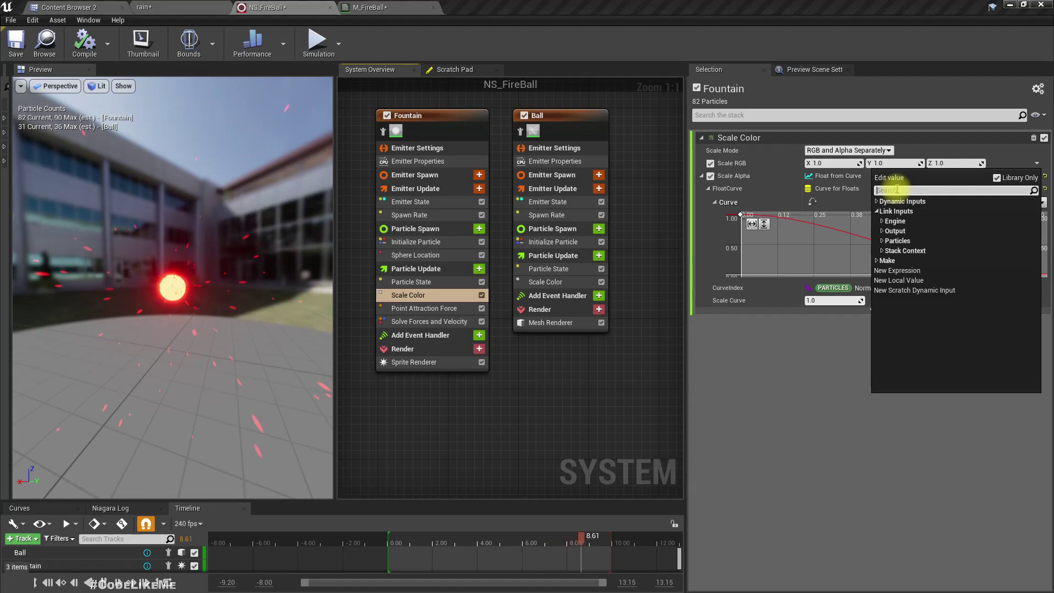
{"action": "type", "text": "vect"}
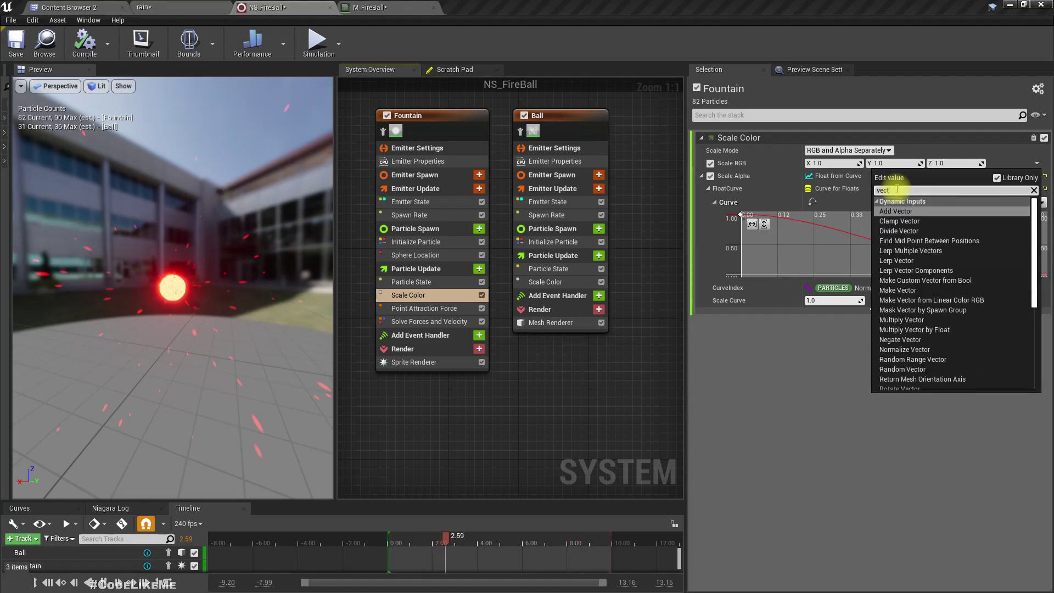
{"action": "type", "text": "or flo"}
{"action": "key", "text": "Return"}
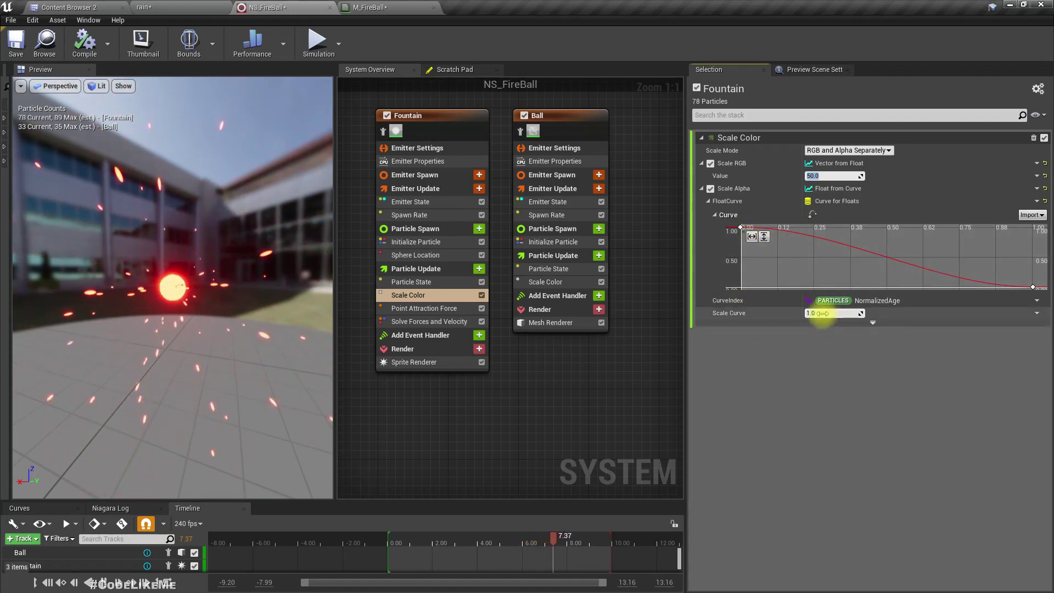
Set the value of the first key on the Fountain's Scale Alpha curve to 0
{"action": "right_click", "coordinate": [742, 228]}
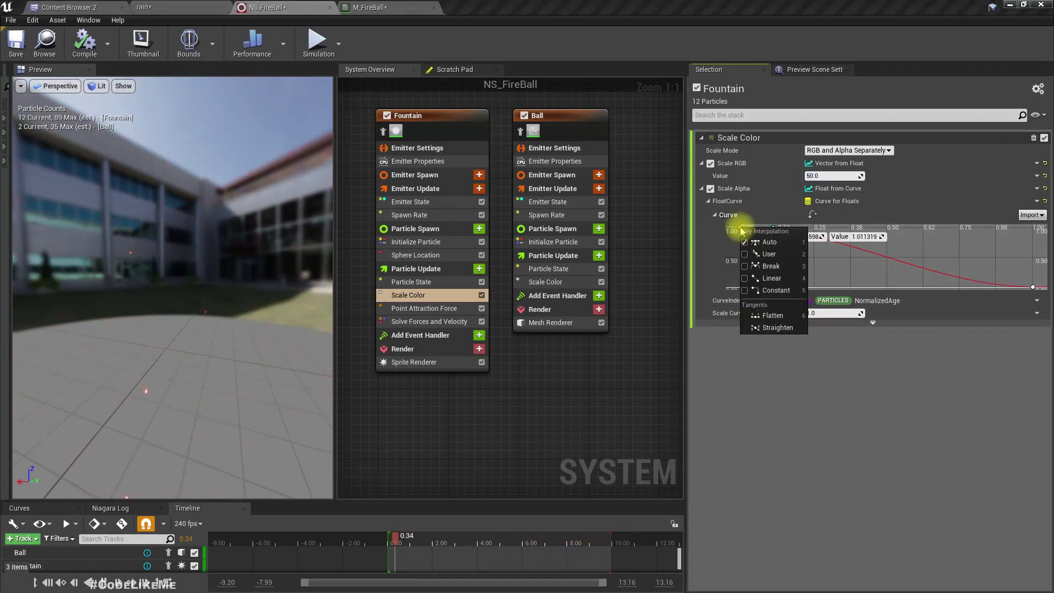
{"action": "left_click", "coordinate": [852, 234]}
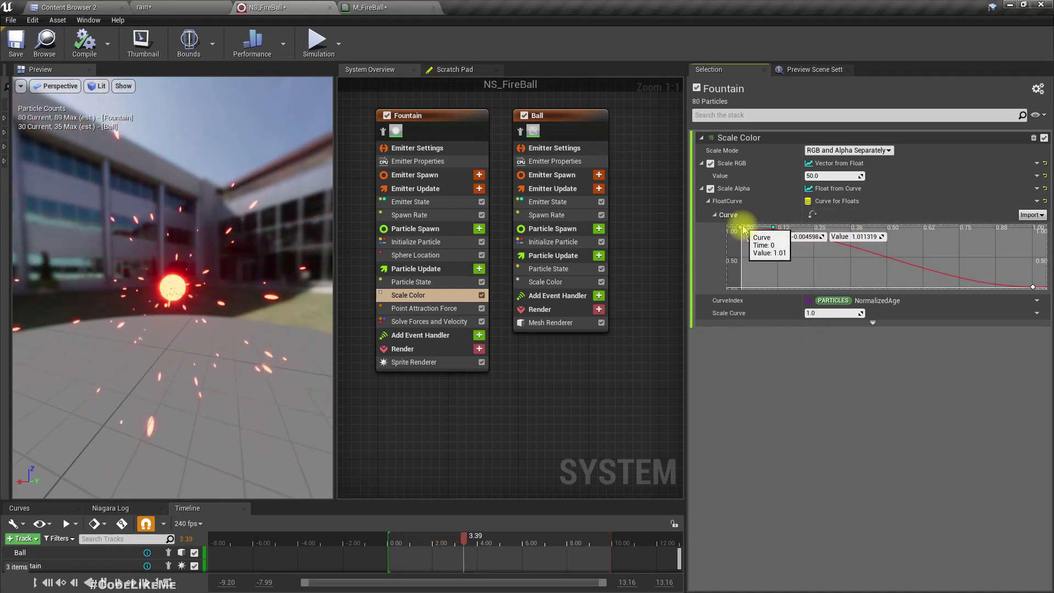
{"action": "left_click", "coordinate": [856, 236]}
{"action": "type", "text": "0"}
{"action": "key", "text": "Return"}
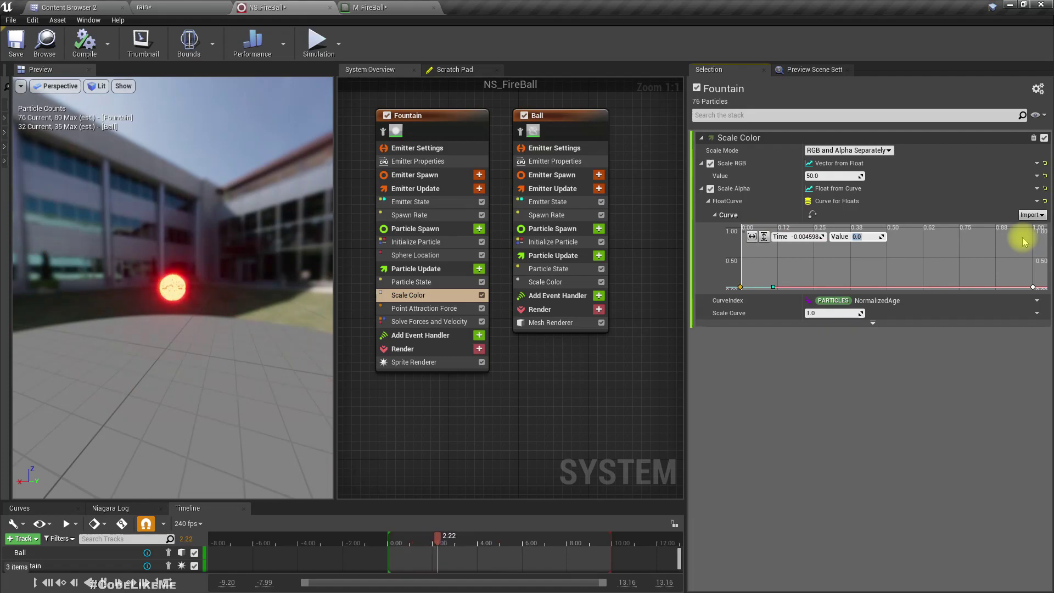
Add a middle key to the Scale Alpha curve and raise it to about time 0.81, value 0.85
{"action": "middle_click", "coordinate": [916, 286]}
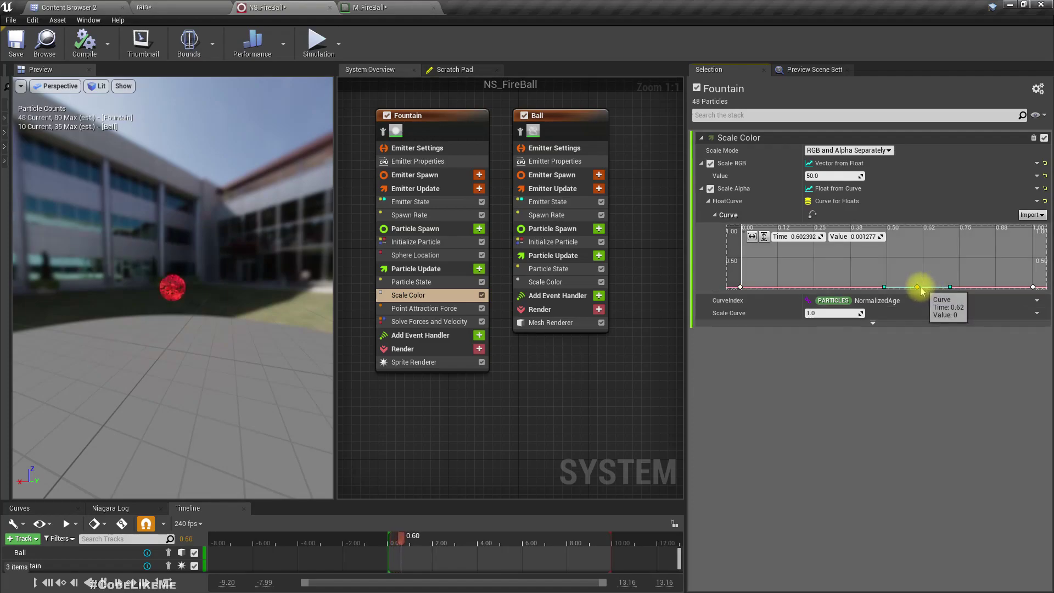
{"action": "left_click_drag", "start_coordinate": [918, 286], "coordinate": [982, 237]}
{"action": "right_click", "coordinate": [980, 239]}
{"action": "left_click", "coordinate": [983, 251]}
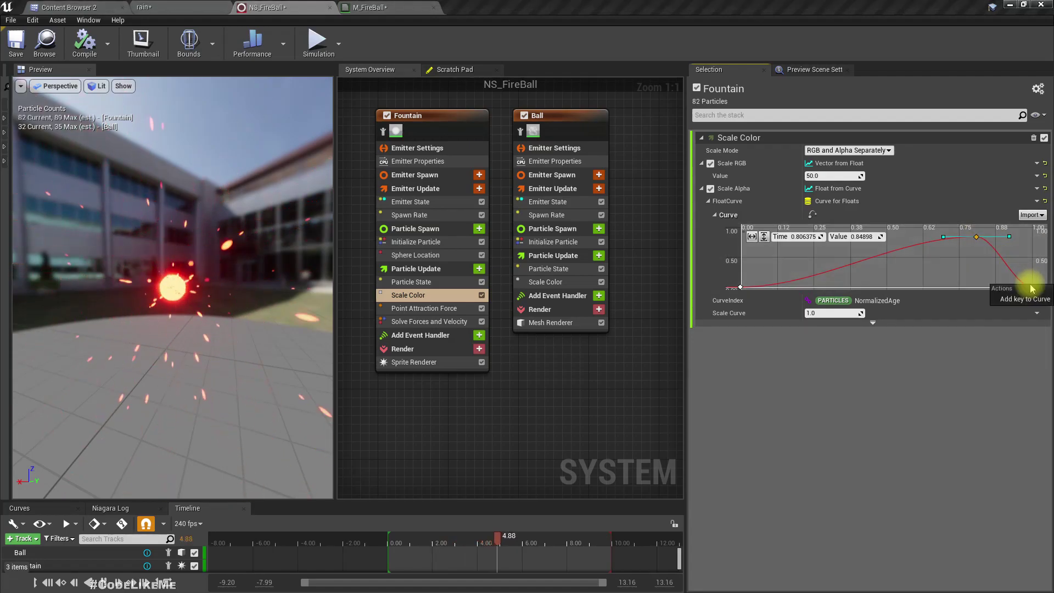
{"action": "left_click", "coordinate": [1006, 299]}
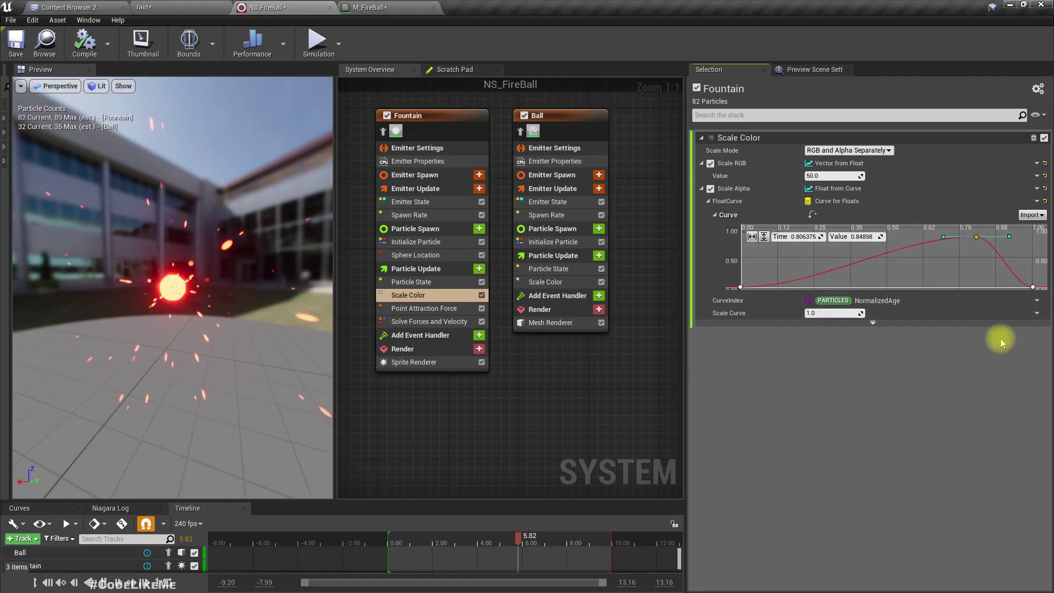
{"action": "right_click", "coordinate": [1034, 288]}
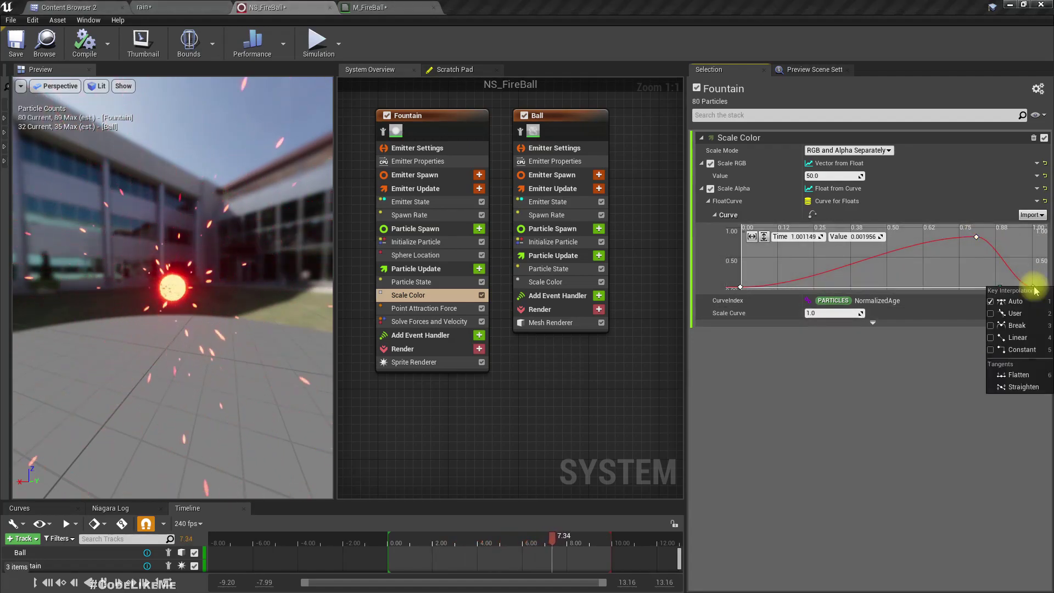
{"action": "right_click", "coordinate": [977, 240]}
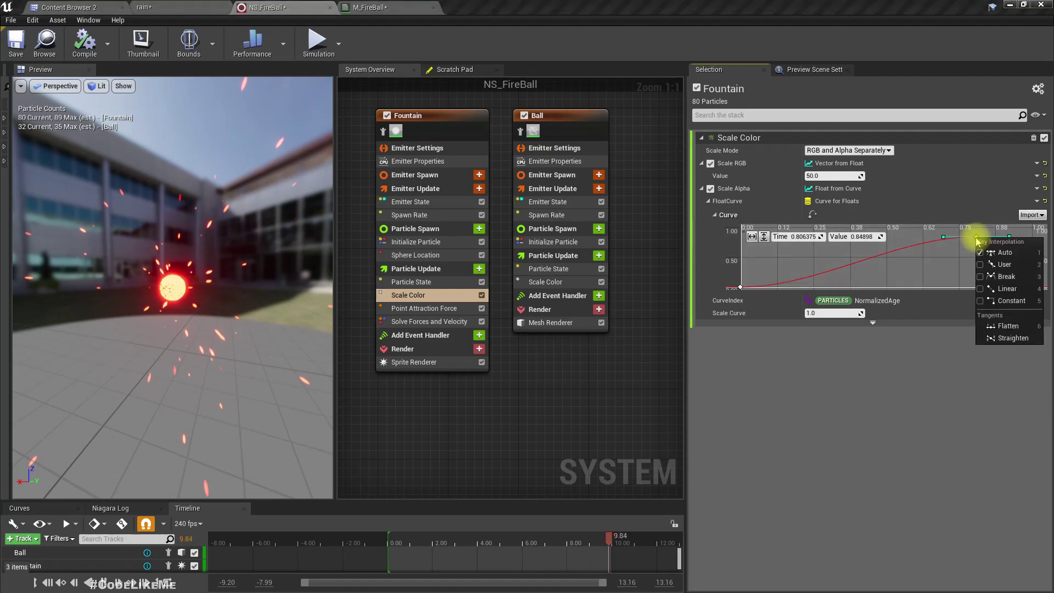
{"action": "right_click", "coordinate": [739, 288]}
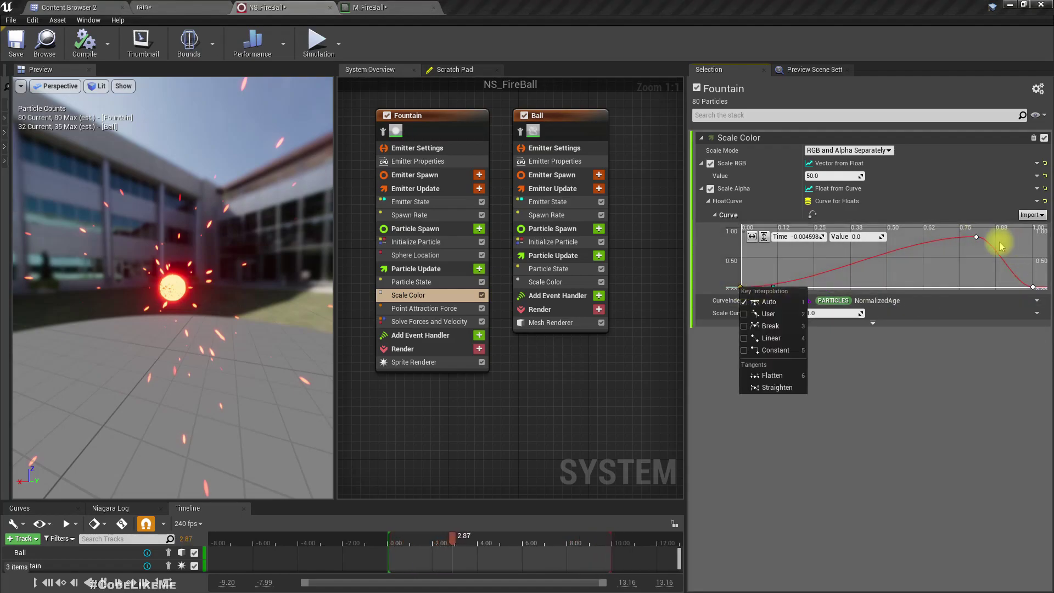
Steepen the middle key's tangent on the Scale Alpha curve and move the key to about time 0.54, value 0.72
{"action": "left_click", "coordinate": [976, 239]}
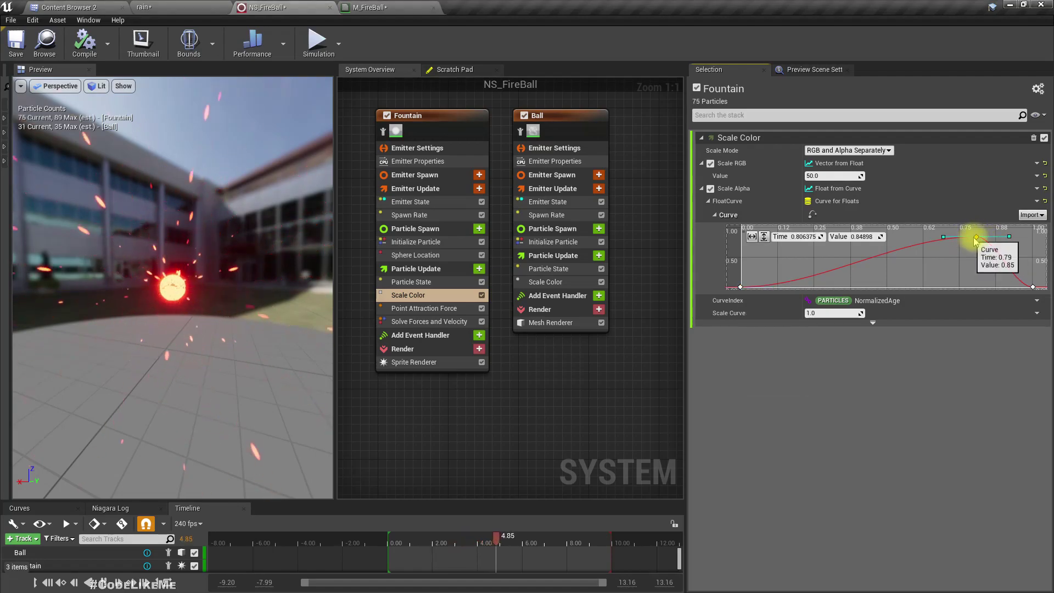
{"action": "left_click_drag", "start_coordinate": [943, 237], "coordinate": [953, 258]}
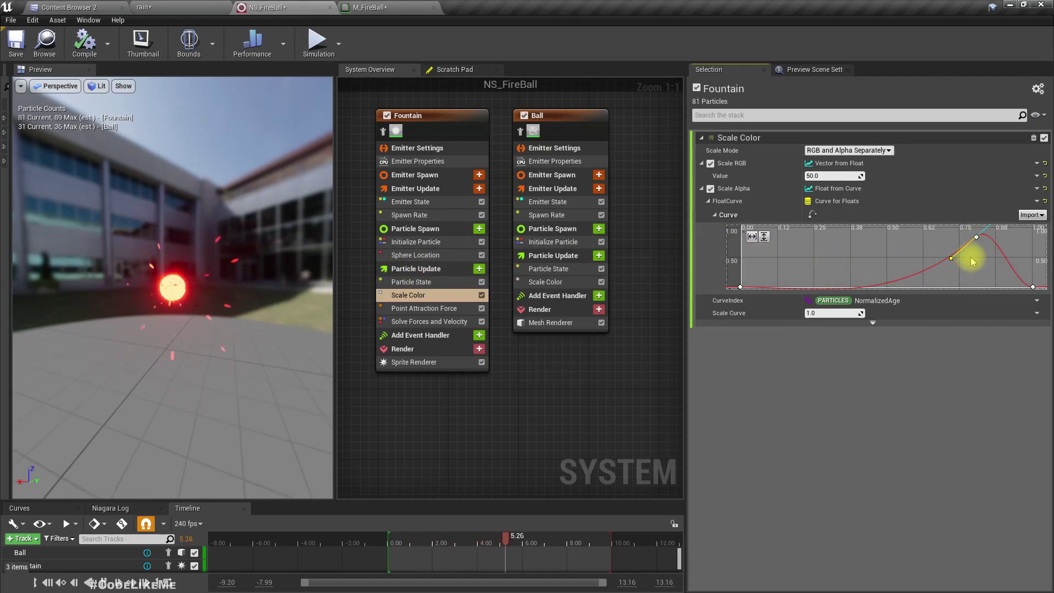
{"action": "left_click_drag", "start_coordinate": [977, 237], "coordinate": [919, 261]}
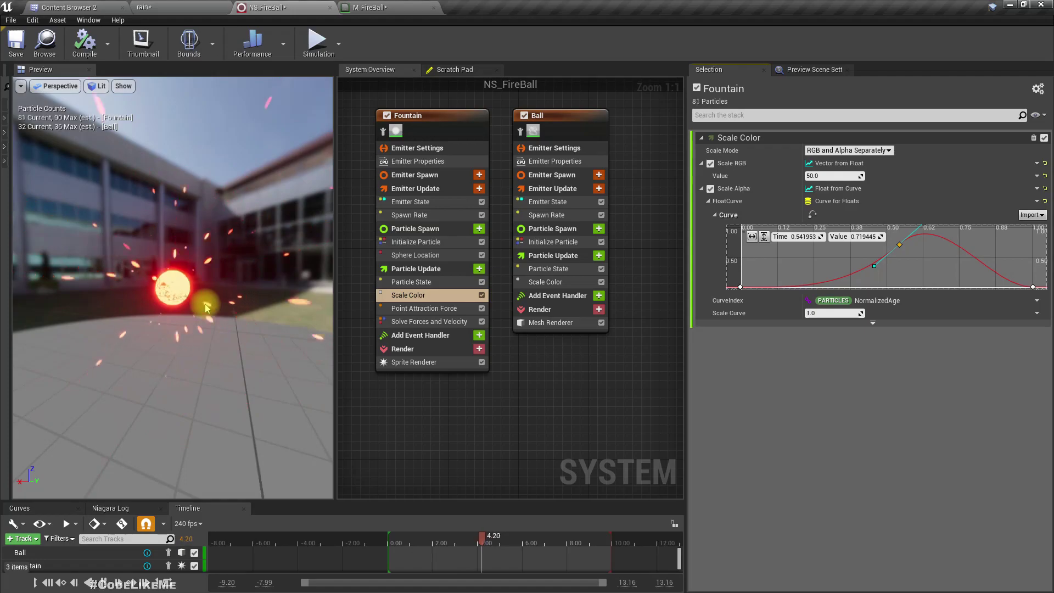
Check the fireball in the rain level, and set the Fountain emitter's SpawnRate to 500 in NS_FireBall
{"action": "left_click", "coordinate": [175, 8]}
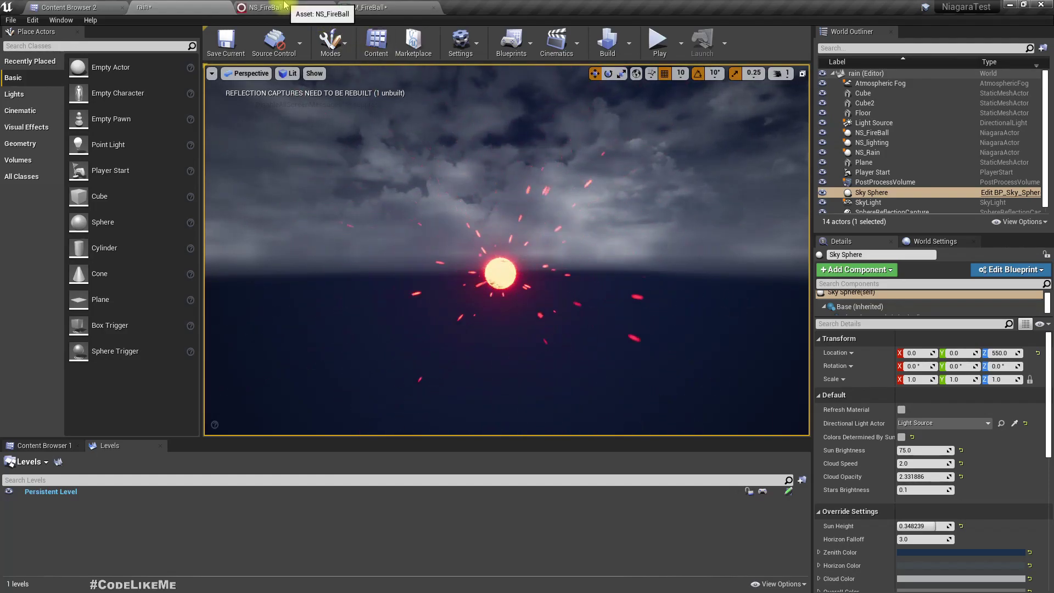
{"action": "left_click", "coordinate": [255, 6]}
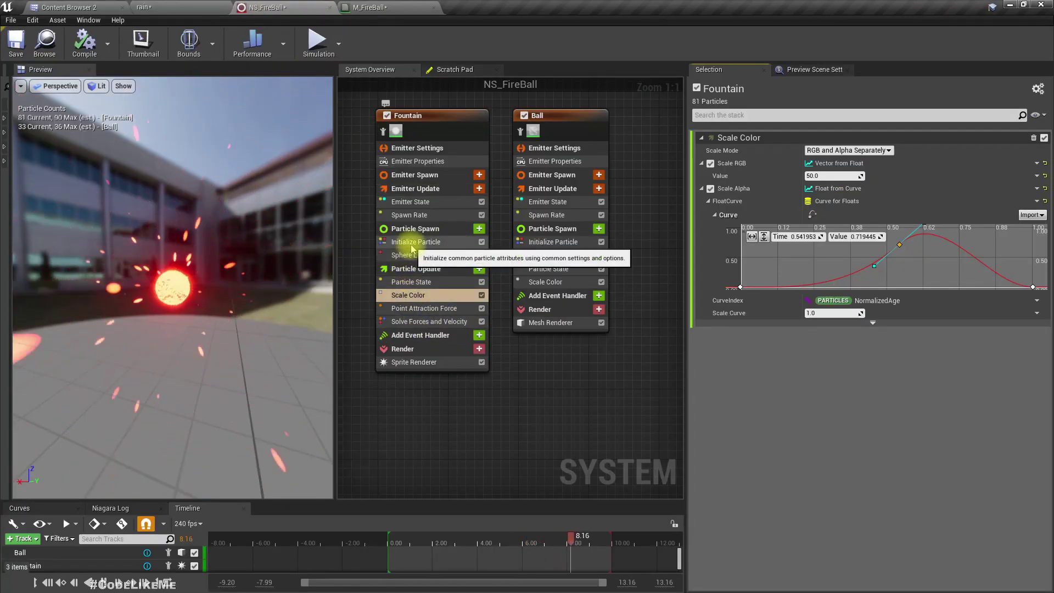
{"action": "left_click", "coordinate": [409, 215]}
{"action": "left_click", "coordinate": [842, 150]}
{"action": "type", "text": "500"}
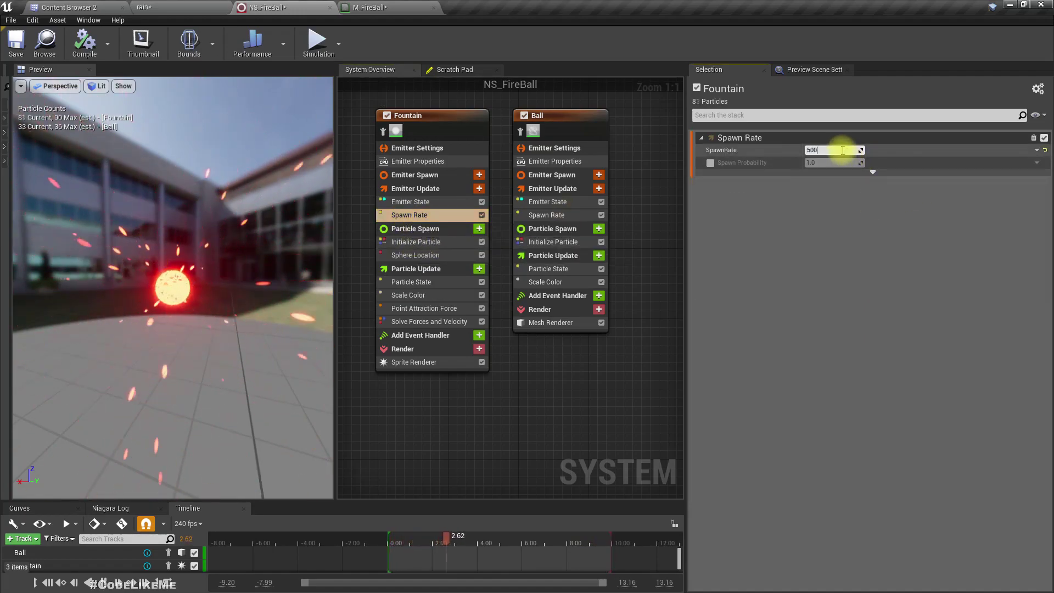
{"action": "key", "text": "Return"}
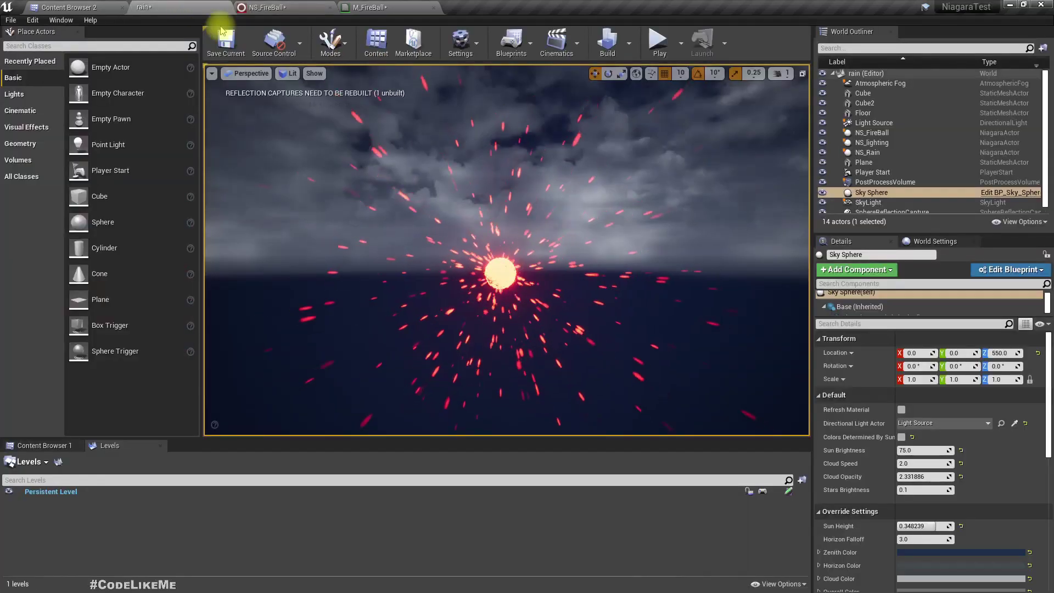
Examine the denser fireball effect full screen in the rain level and return to the NS_FireBall system
{"action": "left_click", "coordinate": [217, 8]}
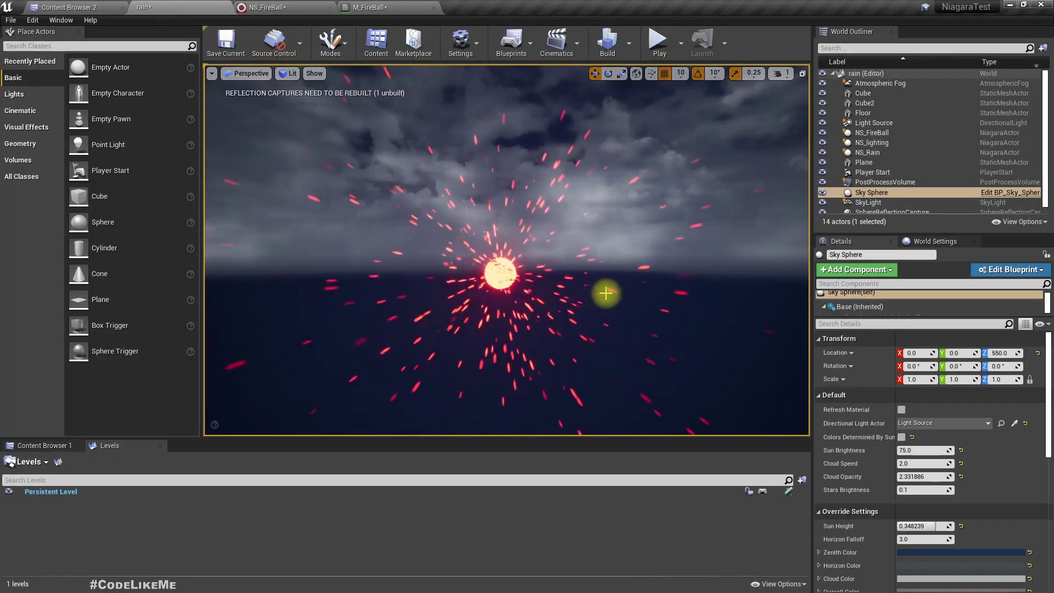
{"action": "key", "text": "F11"}
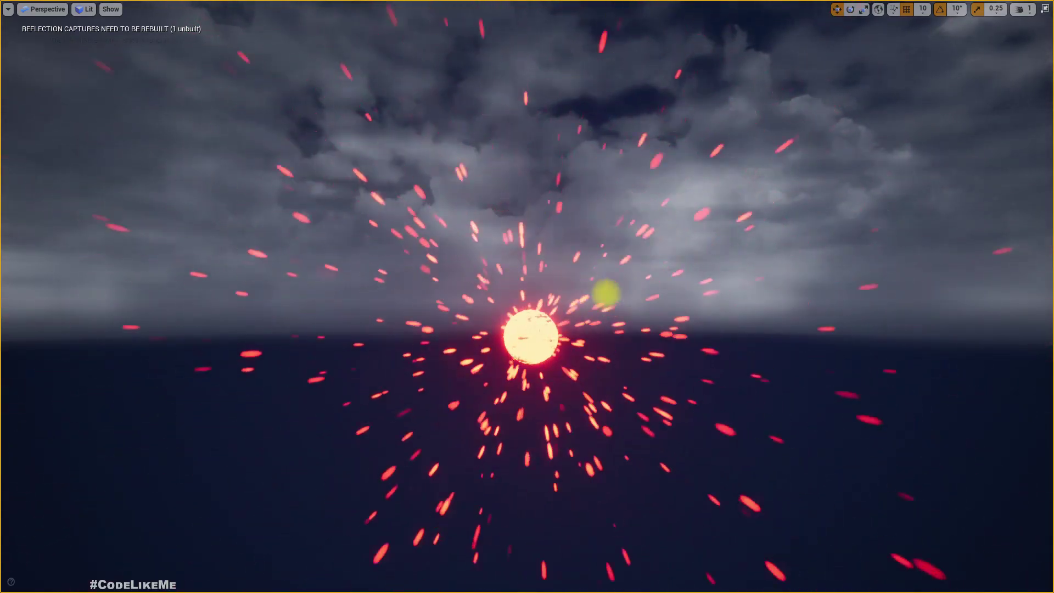
{"action": "key", "text": "F11"}
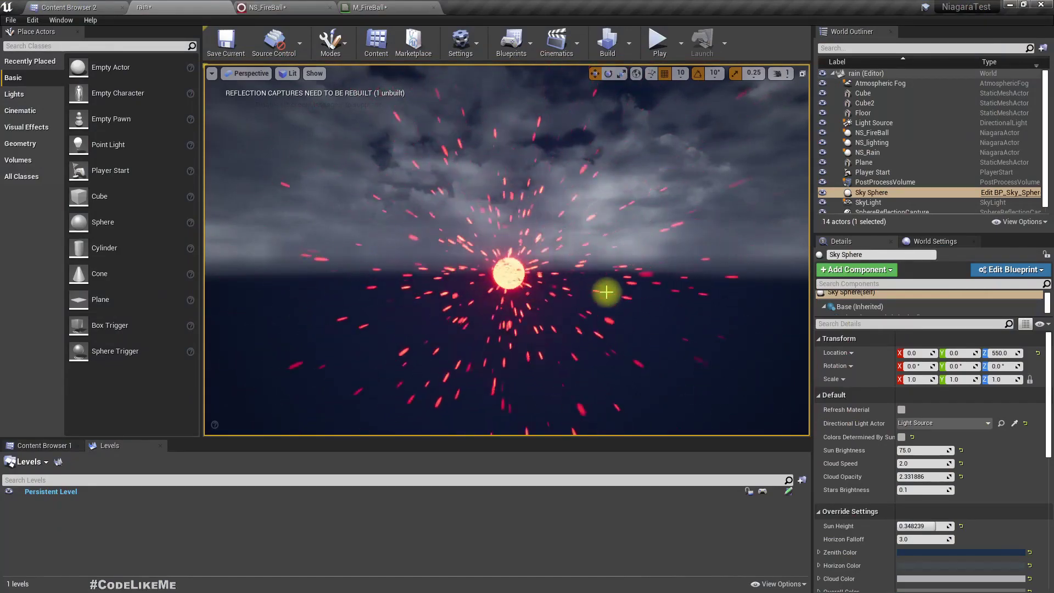
{"action": "left_click", "coordinate": [295, 7]}
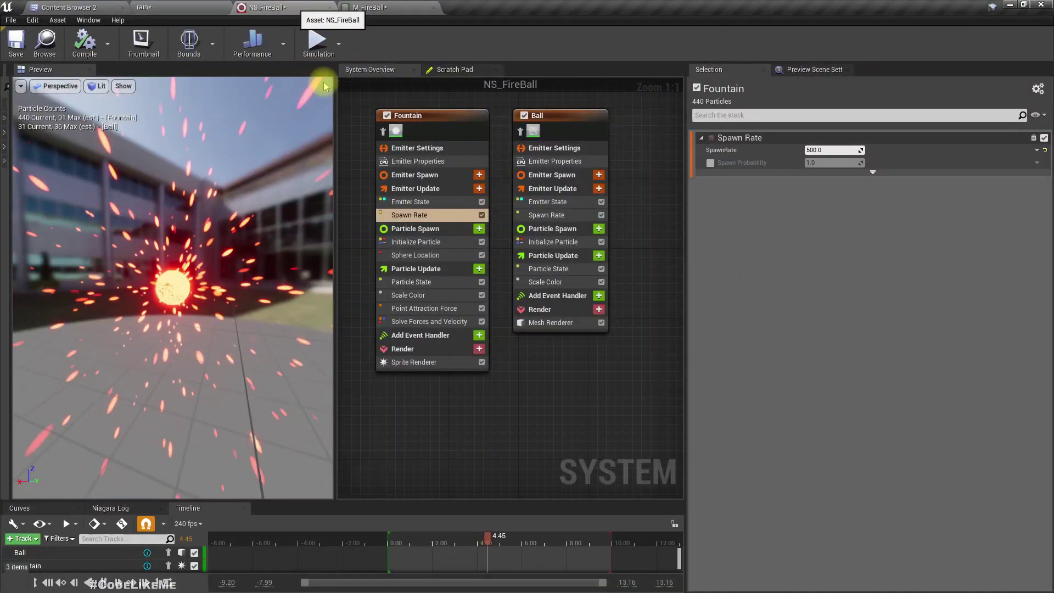
Add a Curl Noise Force to the Fountain's Particle Update, fix its module order issue, and set Noise Strength to 500
{"action": "left_click", "coordinate": [480, 269]}
{"action": "type", "text": "cu"}
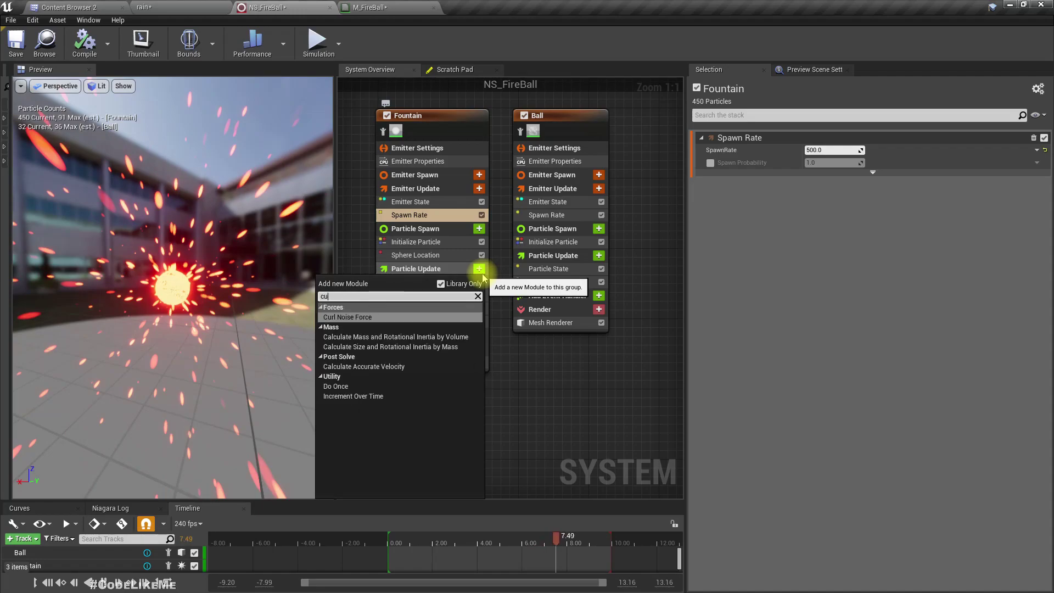
{"action": "key", "text": "Return"}
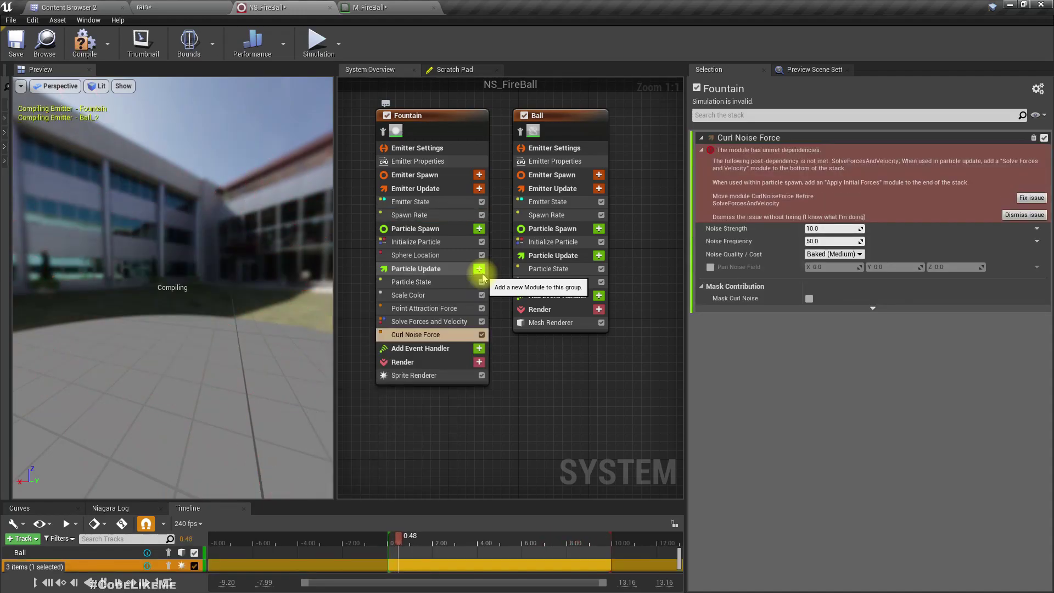
{"action": "left_click", "coordinate": [1021, 197]}
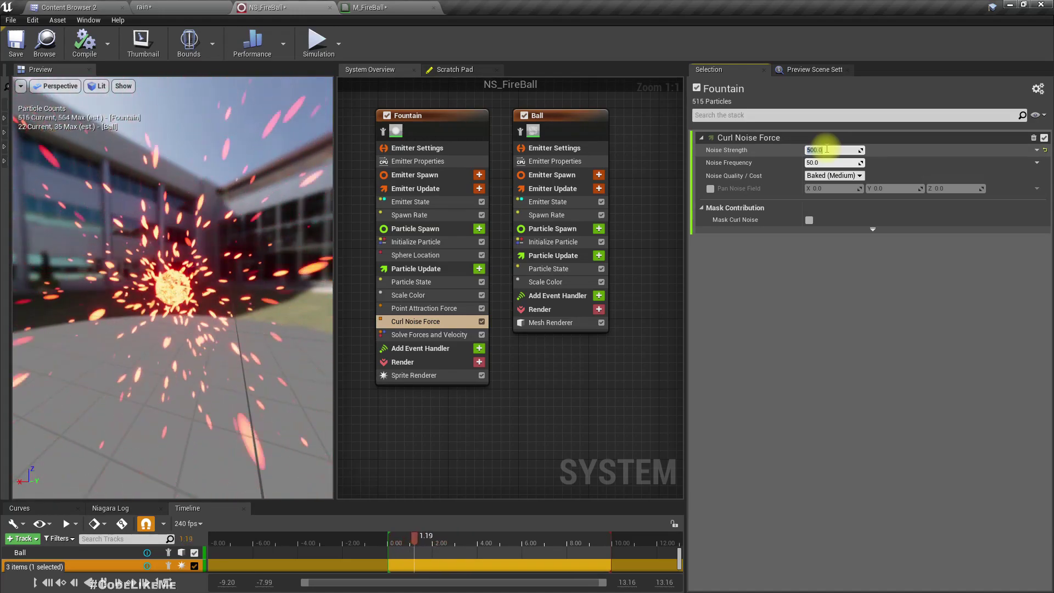
Examine the curl noise motion of the sparks in the NS_FireBall preview and up close in the rain level
{"action": "left_click_drag", "start_coordinate": [182, 159], "coordinate": [86, 234]}
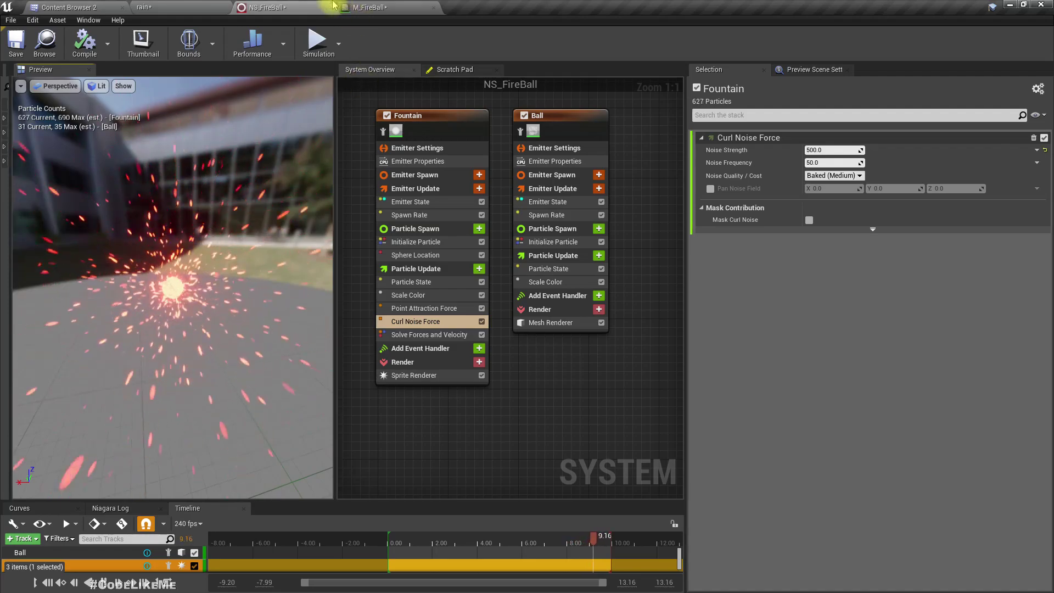
{"action": "left_click", "coordinate": [181, 7]}
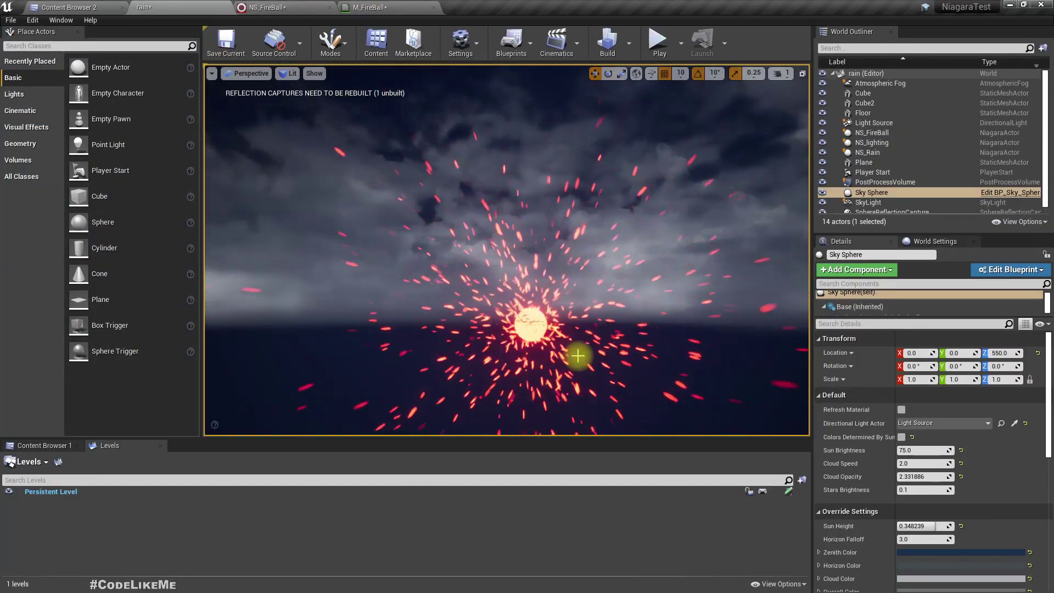
{"action": "right_click_drag", "start_coordinate": [599, 420], "coordinate": [601, 453]}
{"action": "key", "text": "q"}
{"action": "key", "text": "w"}
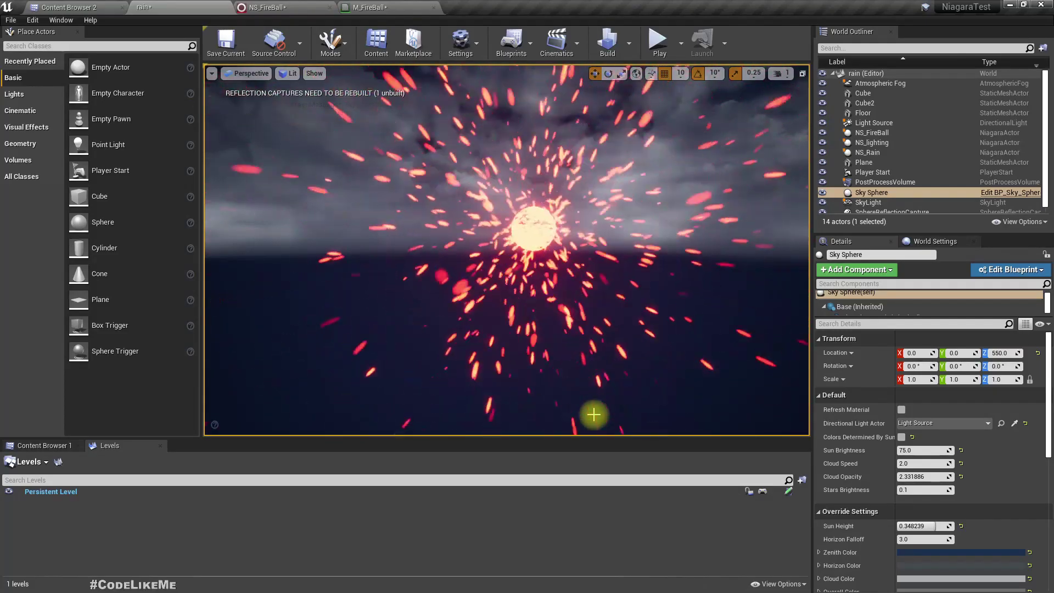
Set the Noise Strength of the Fountain's Curl Noise Force to 200 in NS_FireBall
{"action": "left_click", "coordinate": [272, 6]}
{"action": "left_click", "coordinate": [824, 150]}
{"action": "type", "text": "5"}
{"action": "key", "text": "BackSpace"}
{"action": "type", "text": "20"}
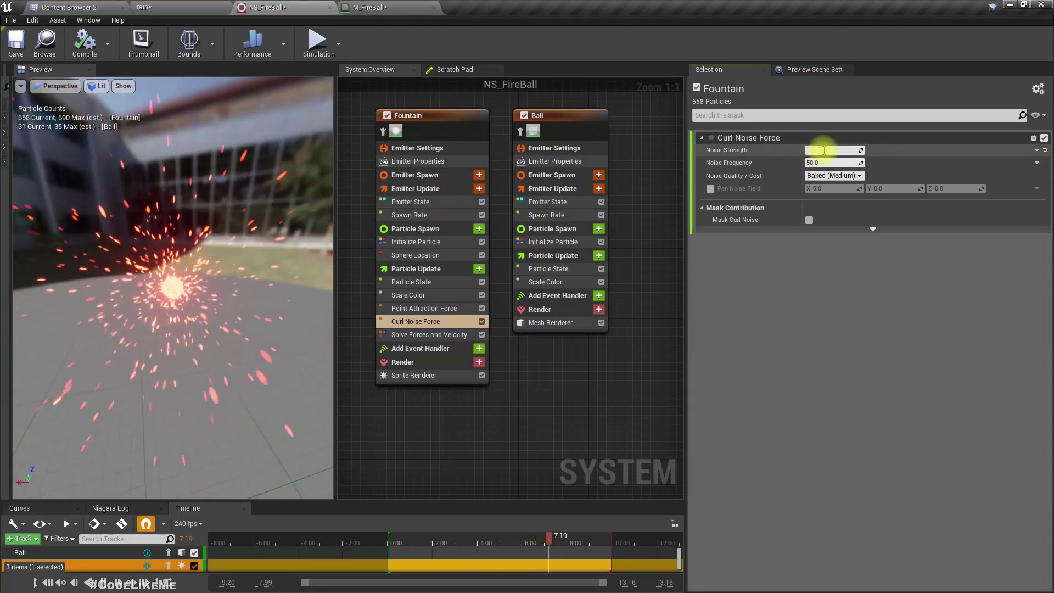
{"action": "type", "text": "0"}
{"action": "key", "text": "Return"}
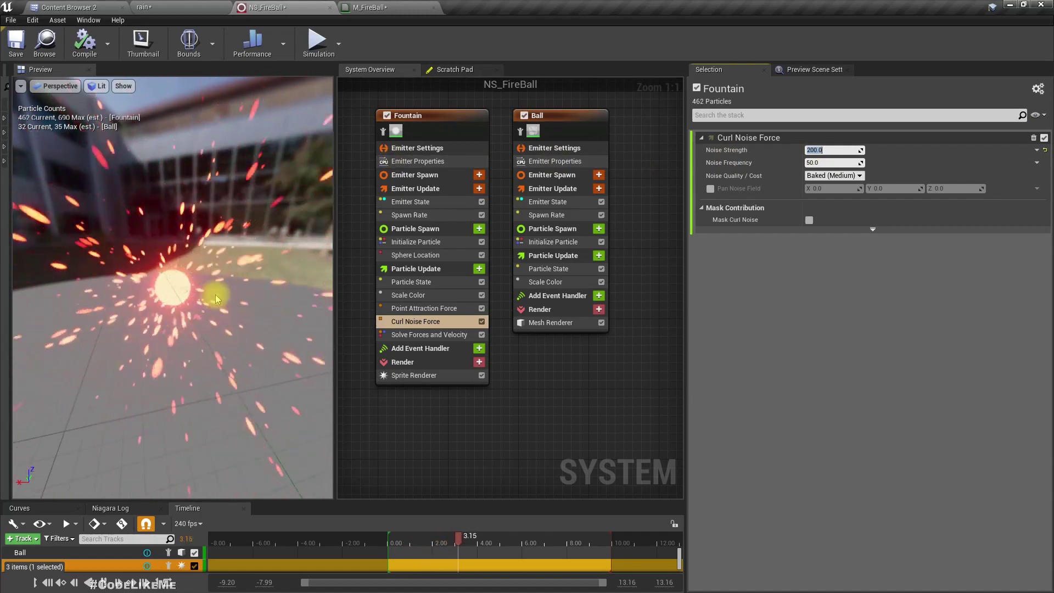
Examine the finished fireball effect full screen from different angles in the rain level
{"action": "left_click", "coordinate": [187, 8]}
{"action": "right_click_drag", "start_coordinate": [667, 344], "coordinate": [656, 400]}
{"action": "key", "text": "F11"}
{"action": "right_click_drag", "start_coordinate": [657, 336], "coordinate": [677, 362]}
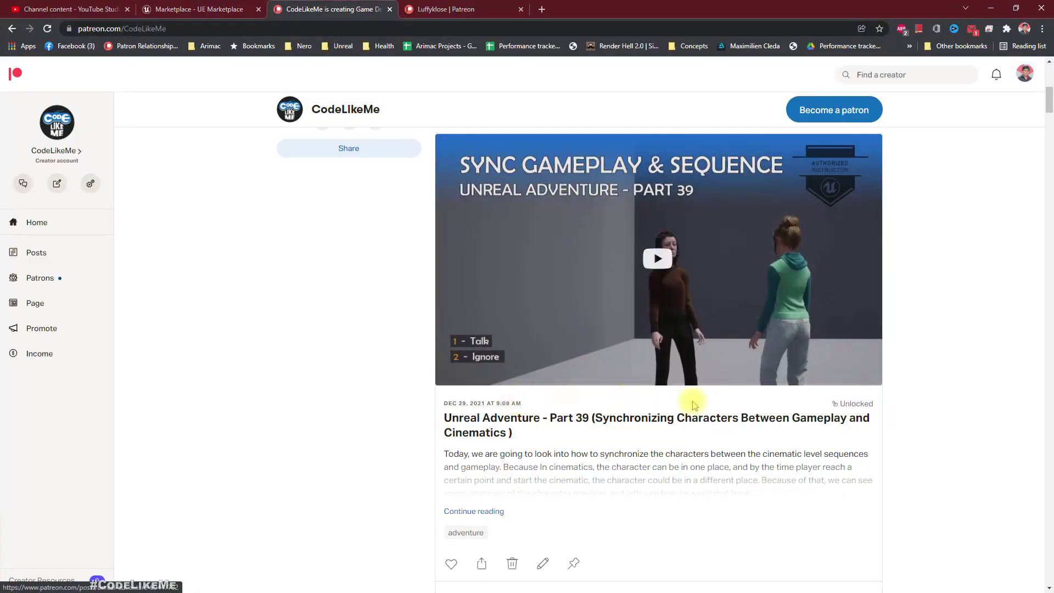
Switch to the web browser and look through the posts on the CodeLikeMe Patreon page
{"action": "scroll", "coordinate": [947, 270], "scroll_direction": "down", "scroll_amount": 1}
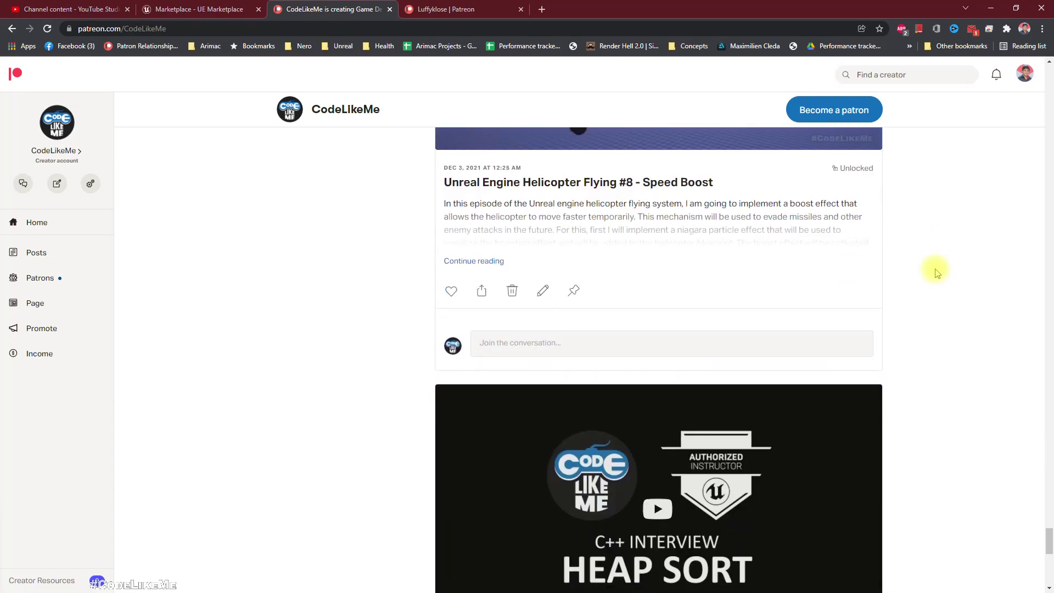
{"action": "scroll", "coordinate": [936, 269], "scroll_direction": "down", "scroll_amount": 3}
{"action": "scroll", "coordinate": [936, 269], "scroll_direction": "up", "scroll_amount": 5}
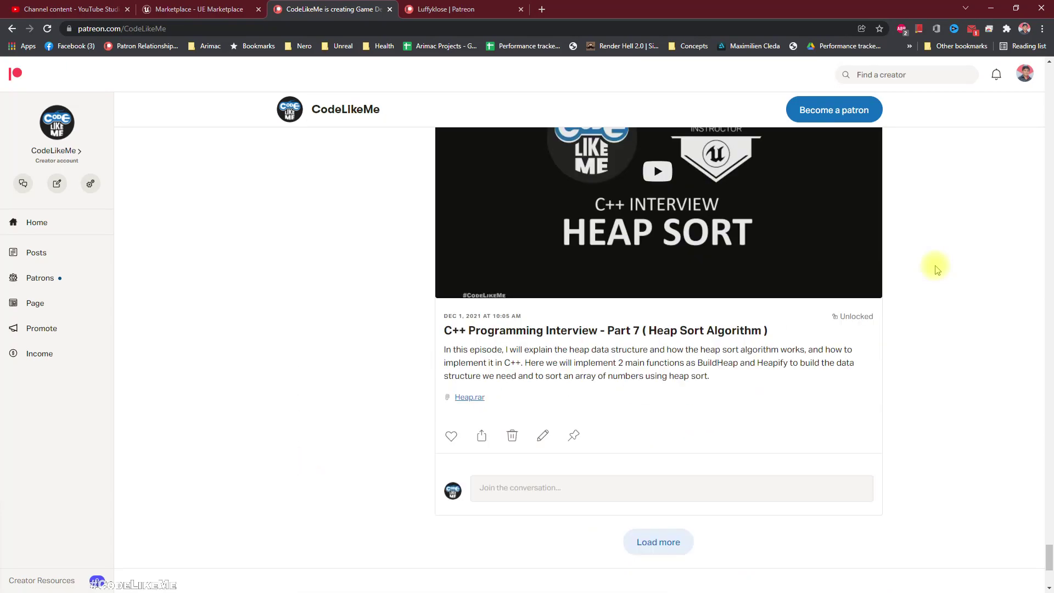